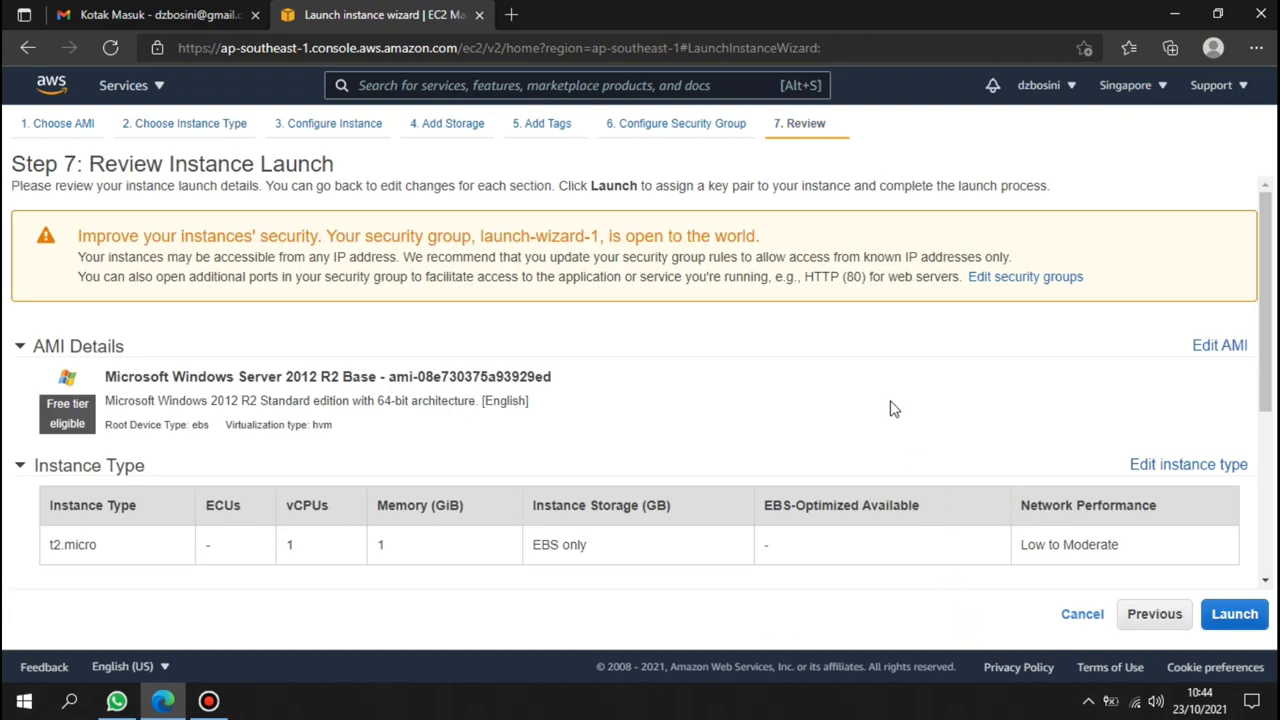
Step: Proceed to launch the reviewed instance, create a new RSA key pair named renoldrdp, and download its key file
{"action": "left_click", "coordinate": [1232, 616]}
{"action": "left_click", "coordinate": [683, 401]}
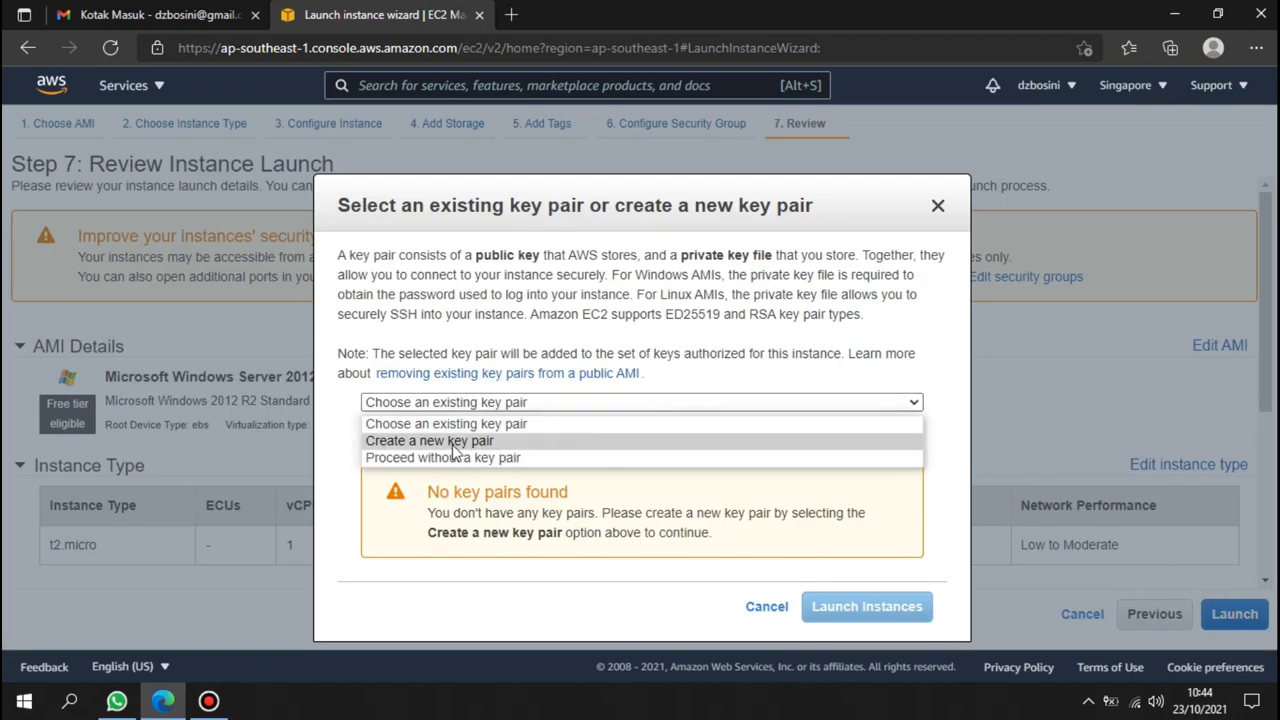
{"action": "left_click", "coordinate": [447, 441]}
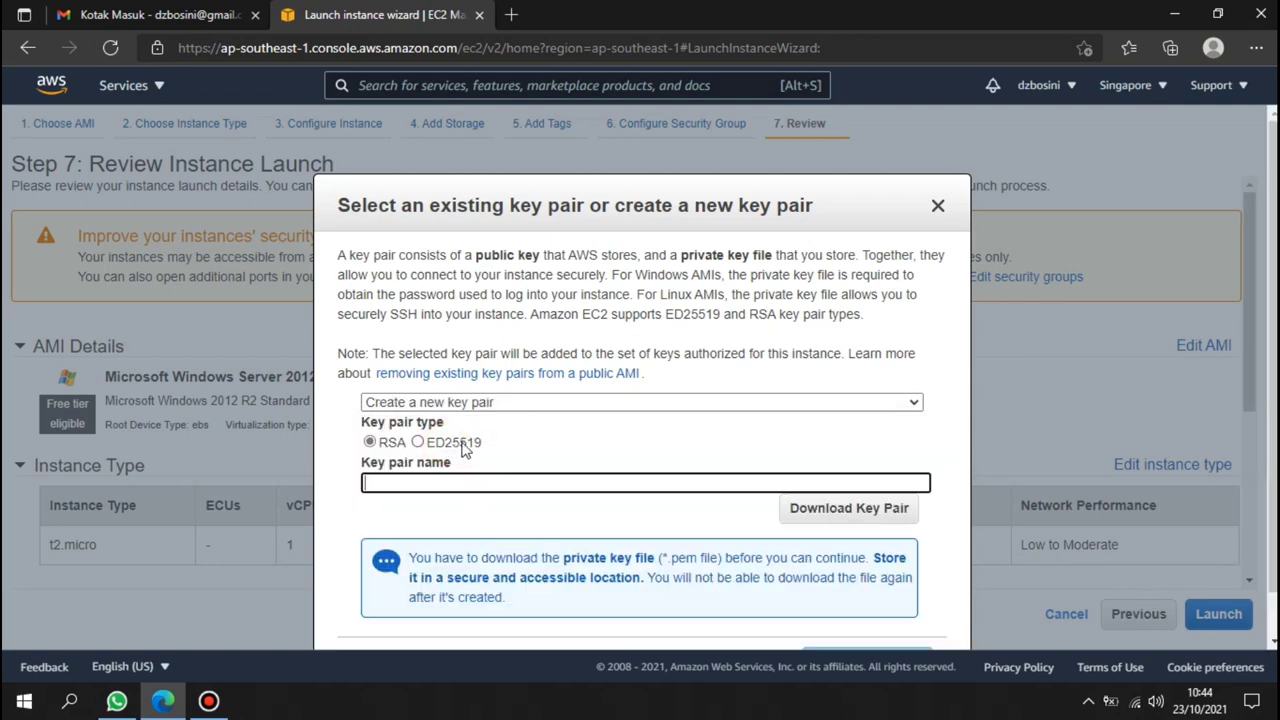
{"action": "left_click", "coordinate": [418, 445]}
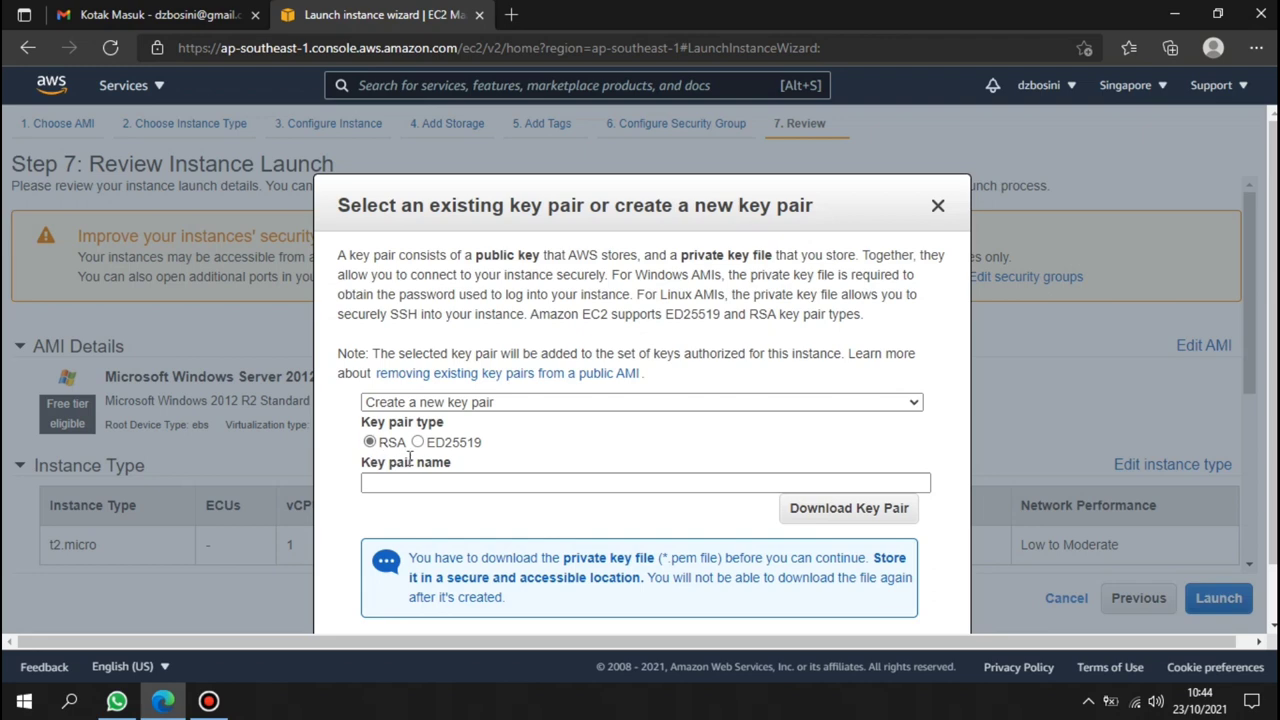
{"action": "double_click", "coordinate": [385, 447]}
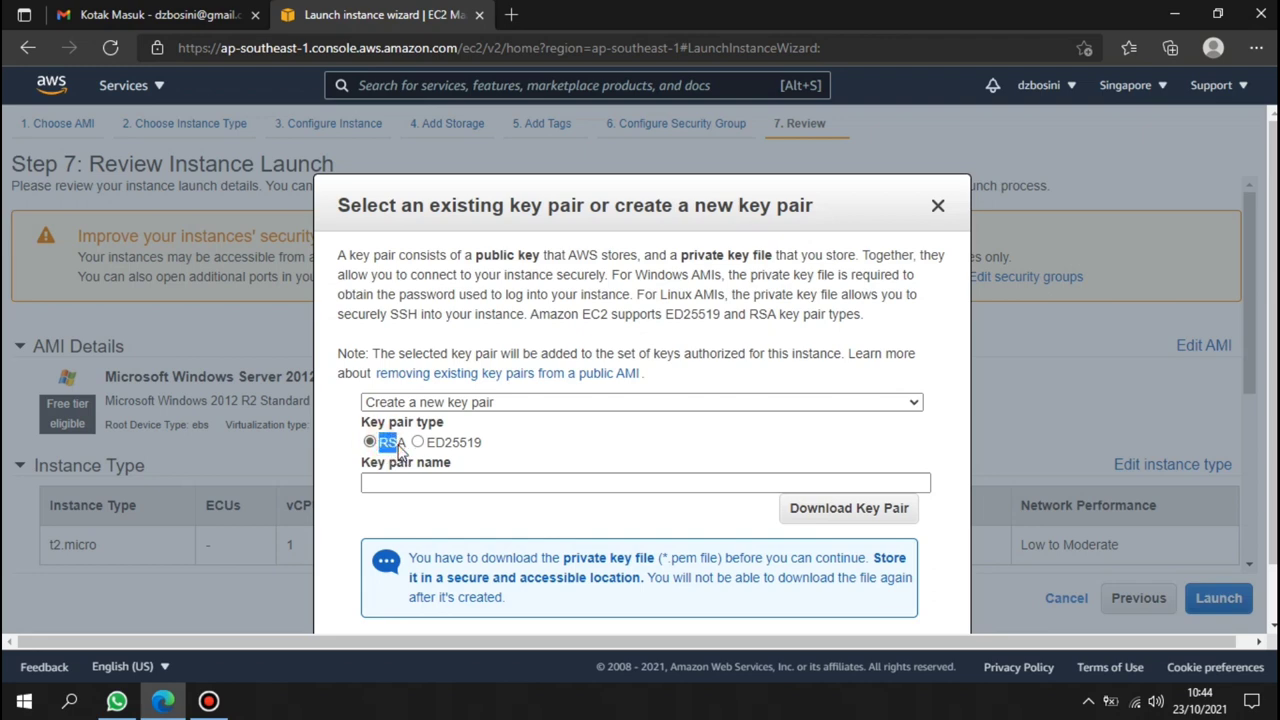
{"action": "left_click", "coordinate": [455, 485]}
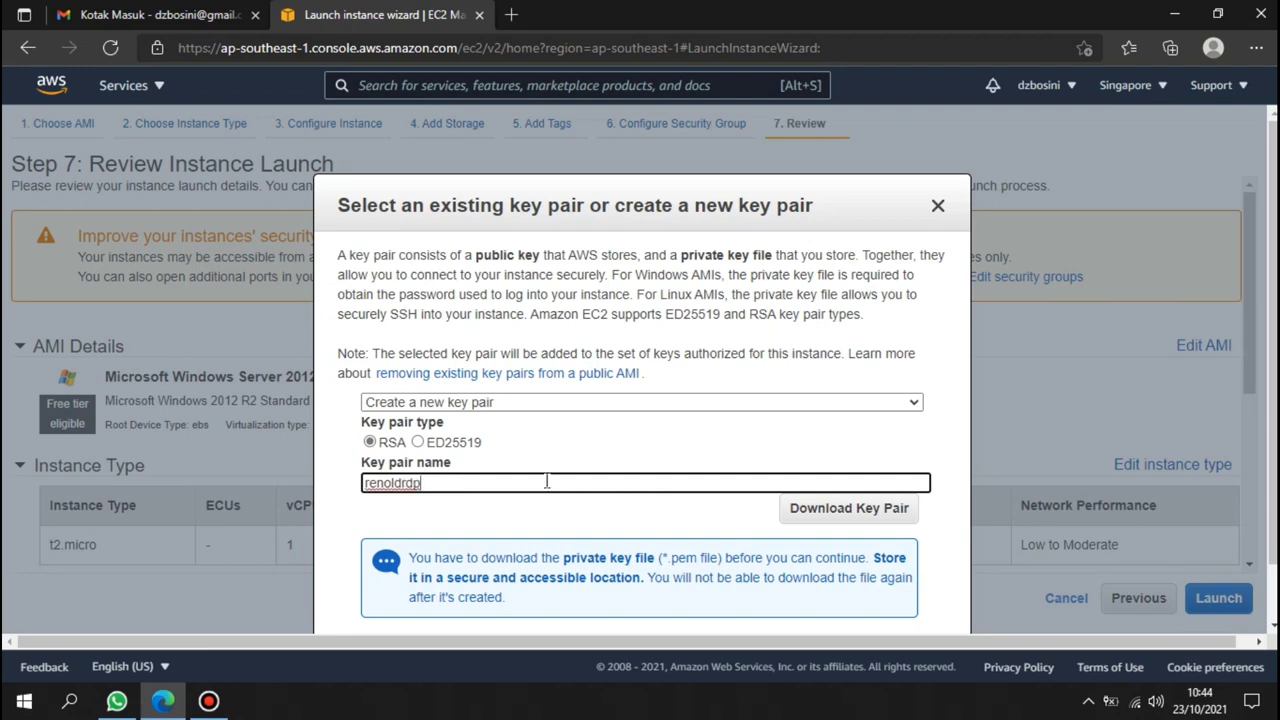
{"action": "left_click", "coordinate": [822, 512]}
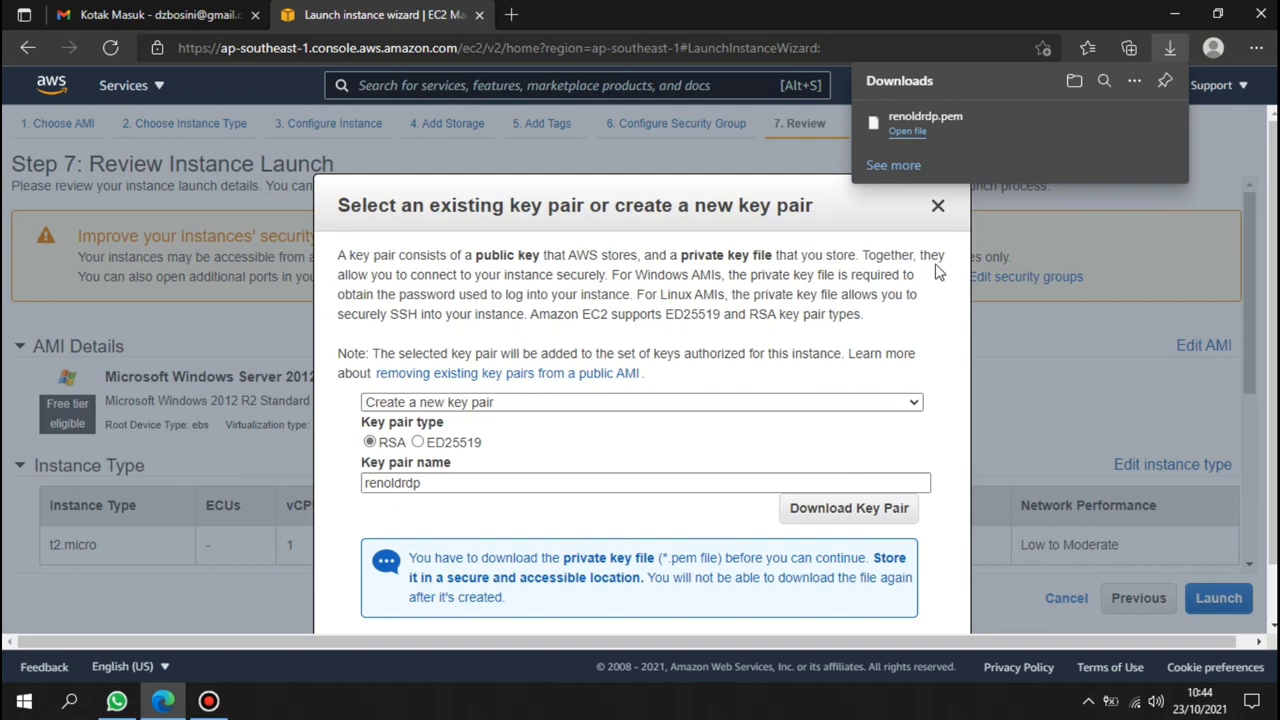
Step: Launch the instance with the new key pair and open the list of instances
{"action": "scroll", "coordinate": [840, 440], "scroll_direction": "down", "scroll_amount": 1}
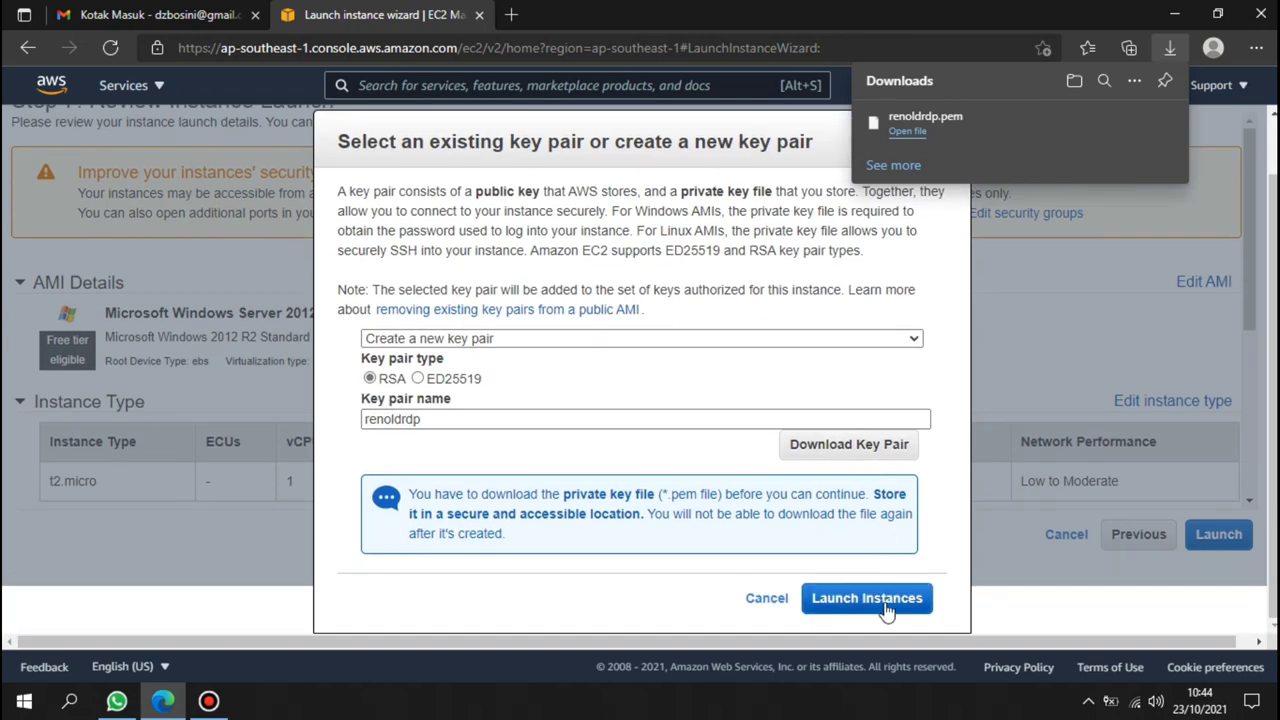
{"action": "left_click", "coordinate": [866, 604]}
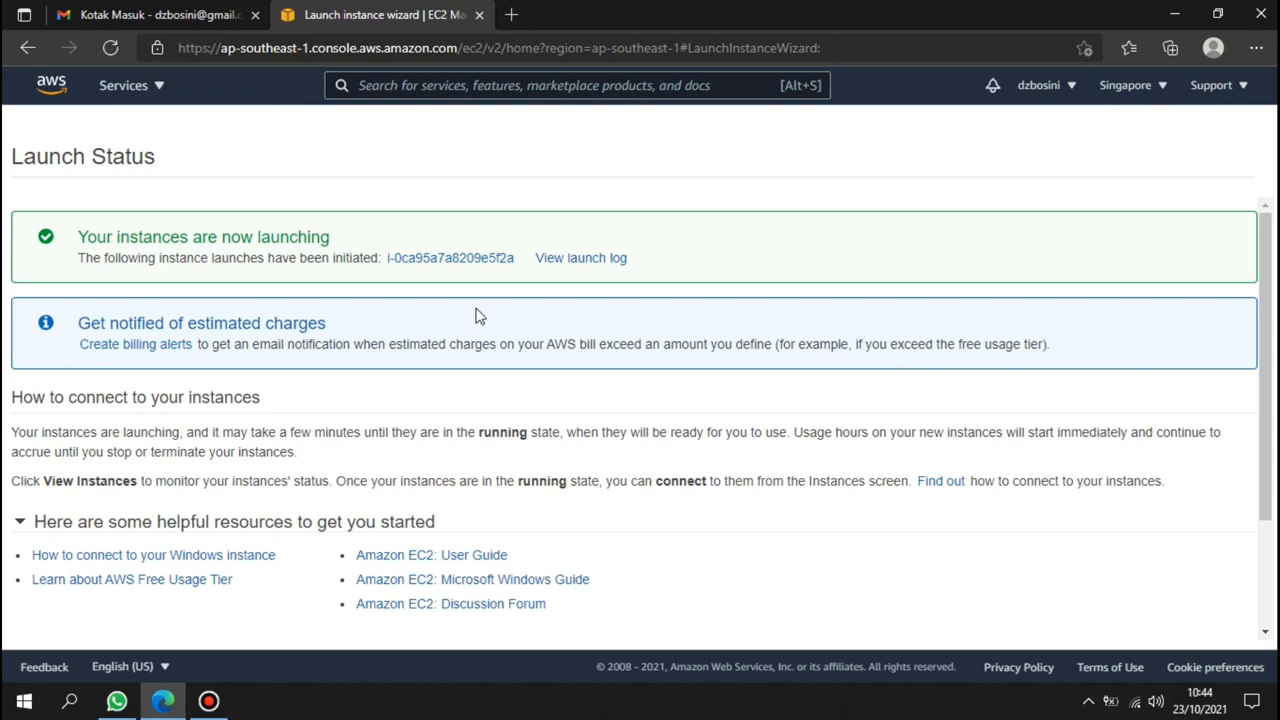
{"action": "left_click_drag", "start_coordinate": [75, 240], "coordinate": [334, 240]}
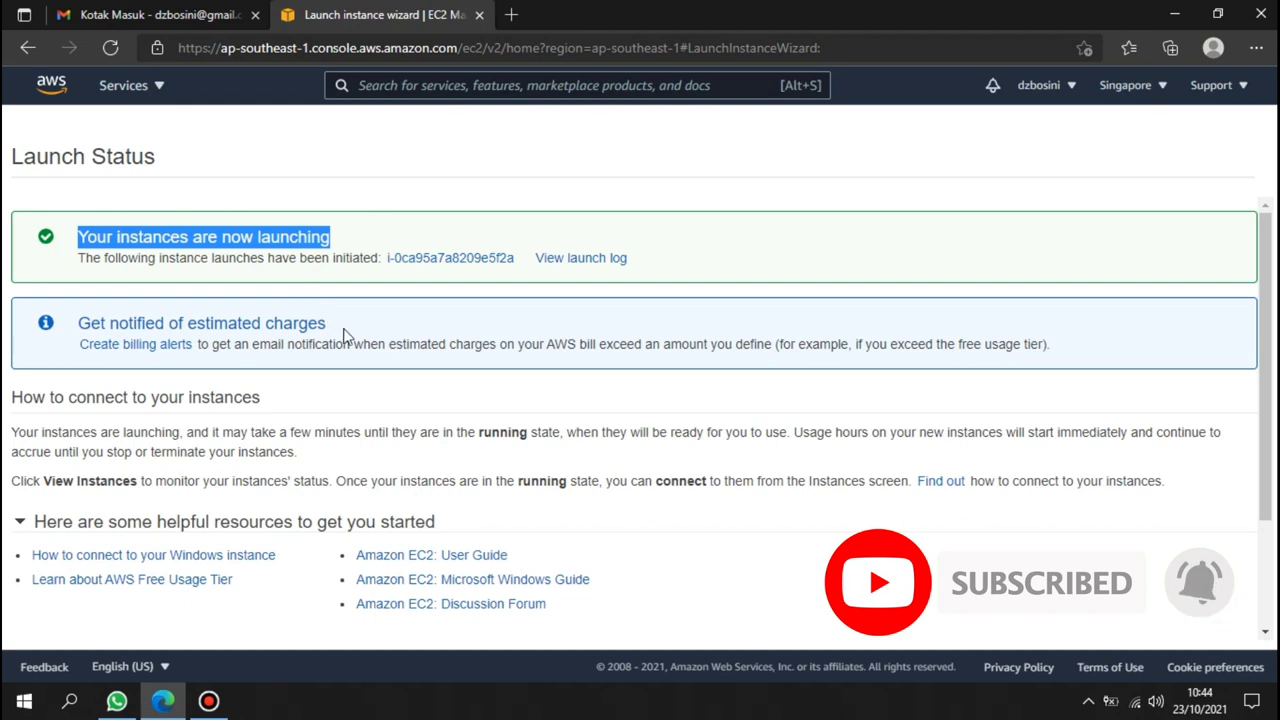
{"action": "scroll", "coordinate": [361, 340], "scroll_direction": "down", "scroll_amount": 3}
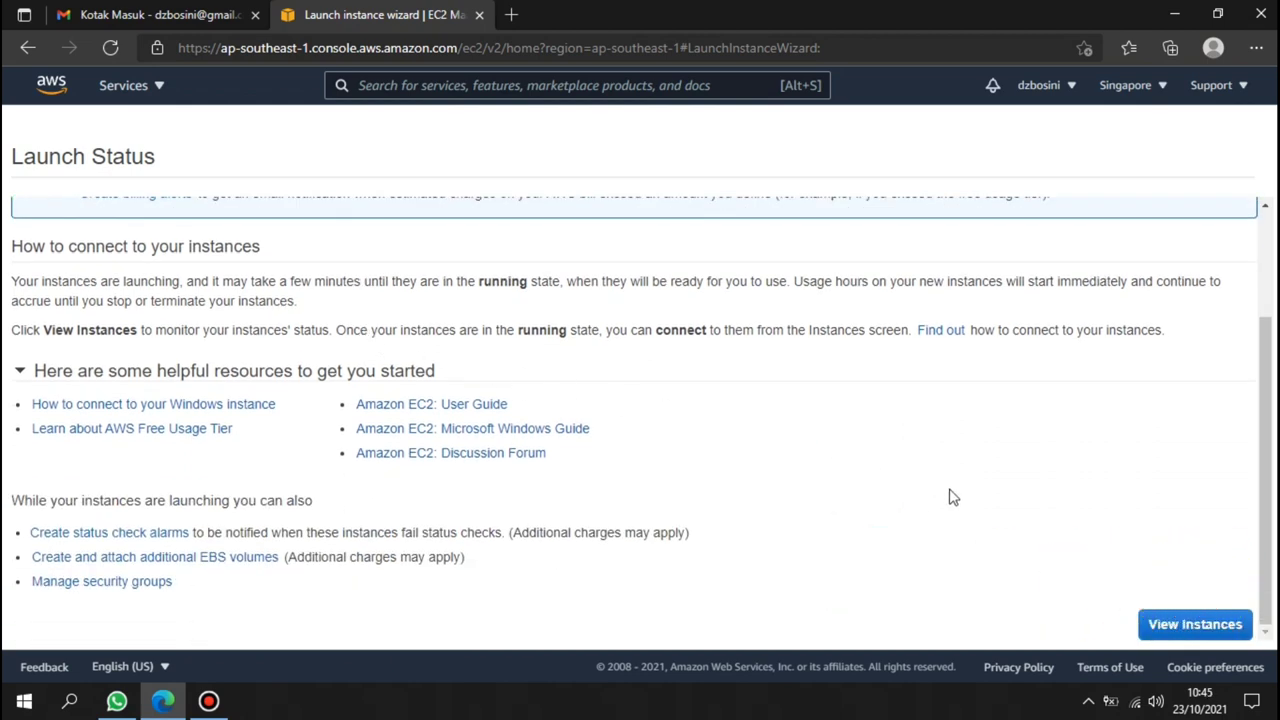
{"action": "left_click", "coordinate": [1185, 624]}
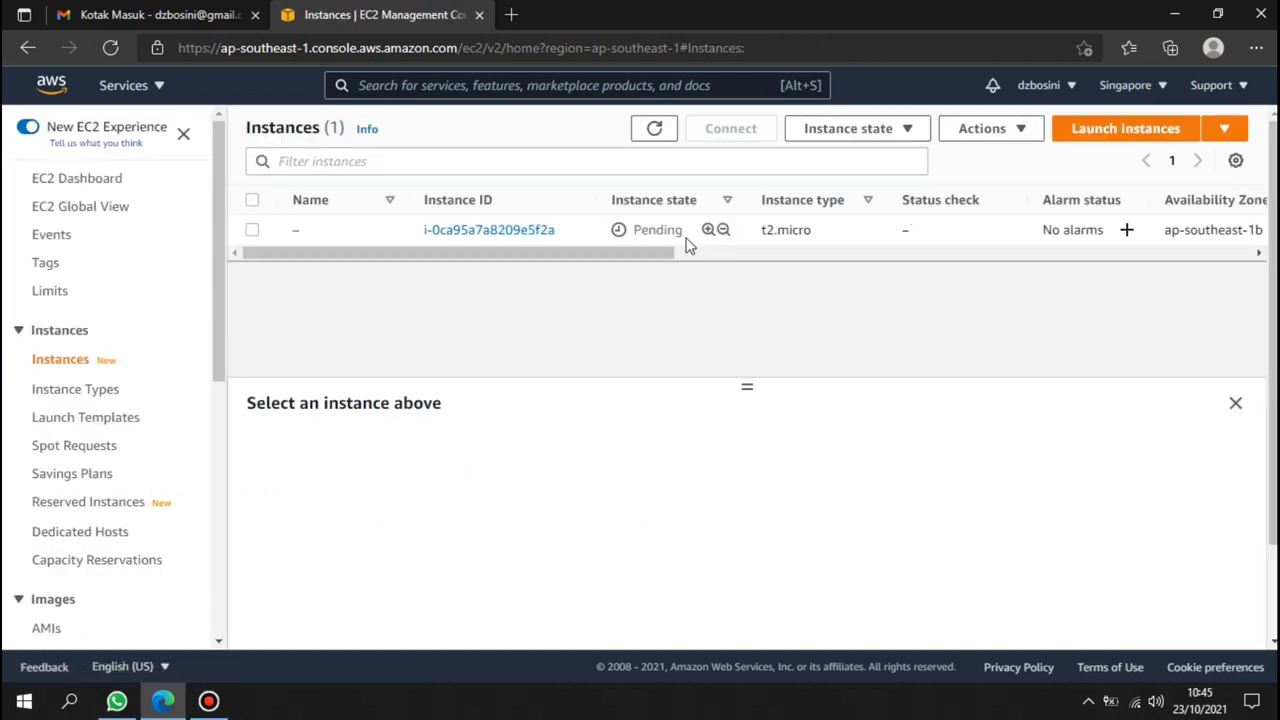
Step: Check the new instance's state and its other columns in the instances list, refreshing the list repeatedly
{"action": "left_click_drag", "start_coordinate": [647, 233], "coordinate": [681, 232]}
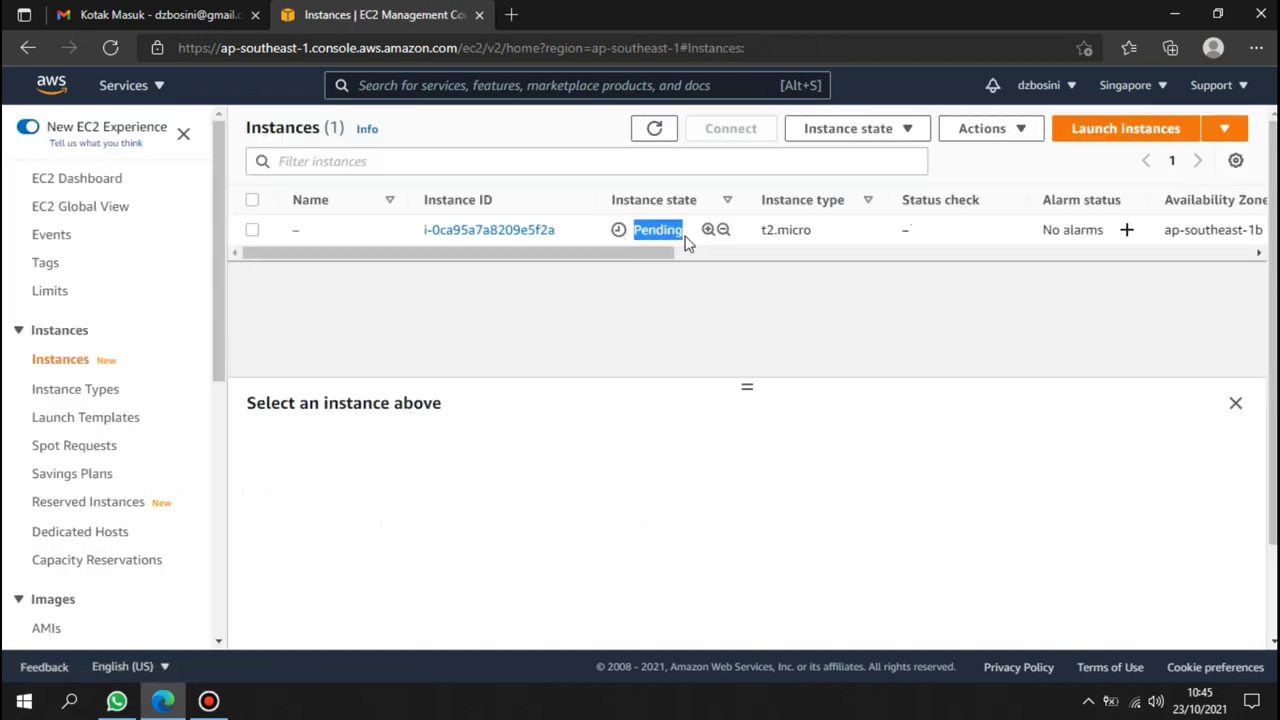
{"action": "left_click", "coordinate": [688, 244]}
{"action": "left_click", "coordinate": [1057, 410]}
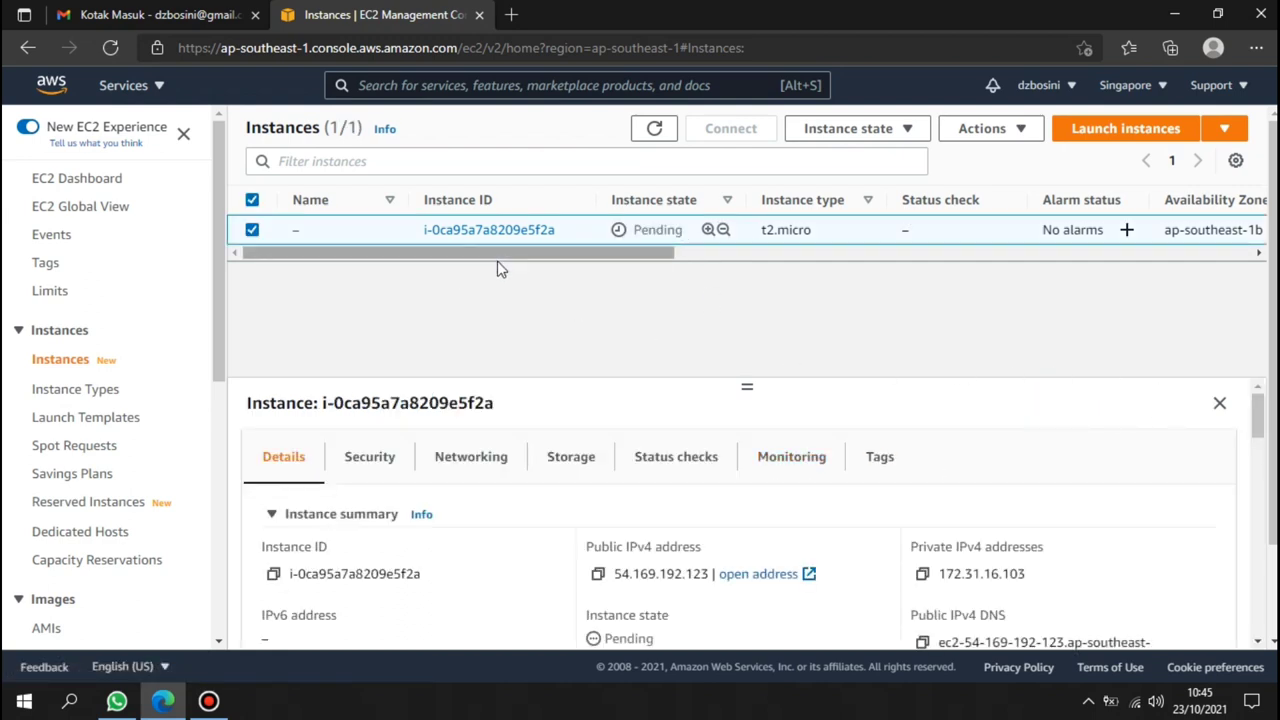
{"action": "left_click", "coordinate": [647, 134]}
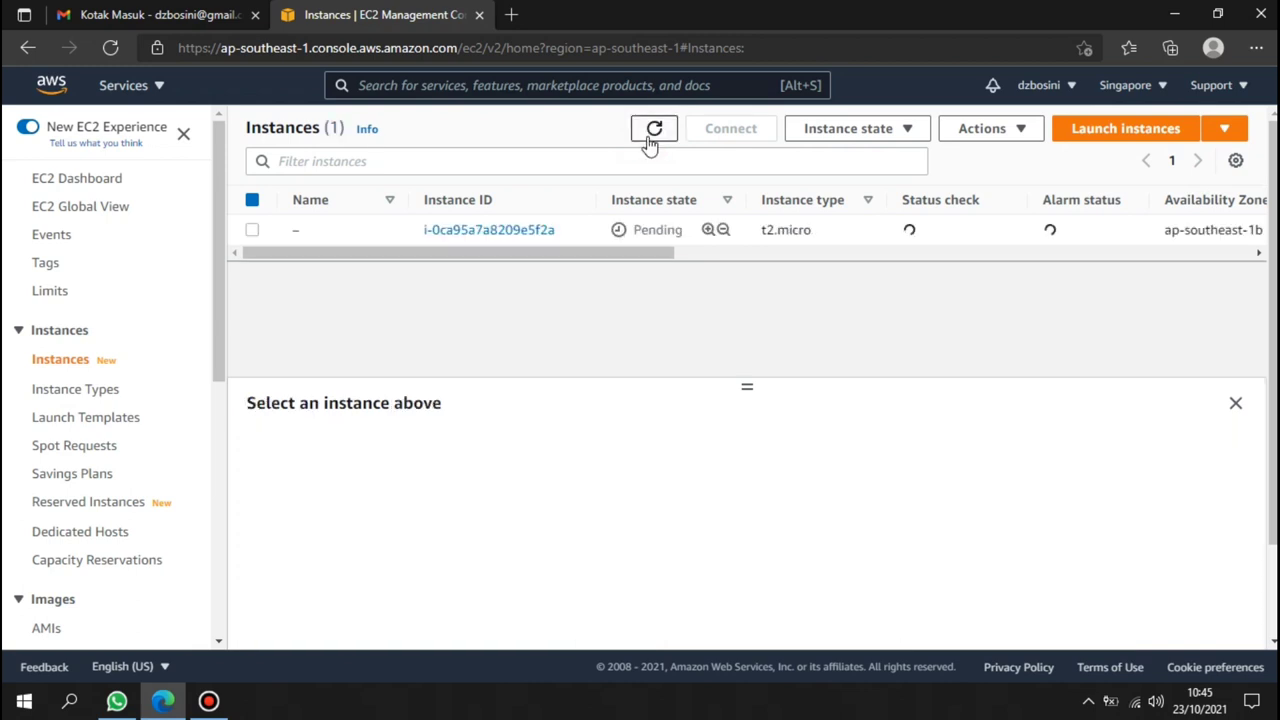
{"action": "left_click", "coordinate": [652, 130]}
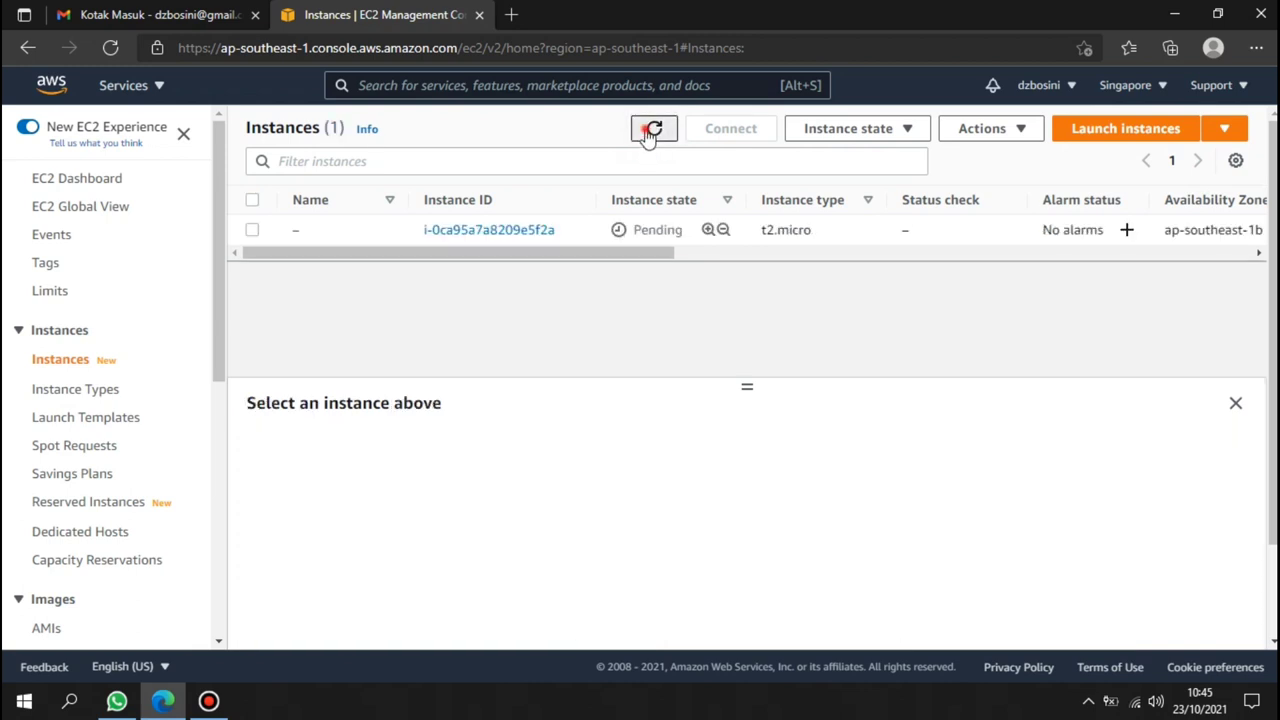
{"action": "left_click_drag", "start_coordinate": [600, 255], "coordinate": [851, 268]}
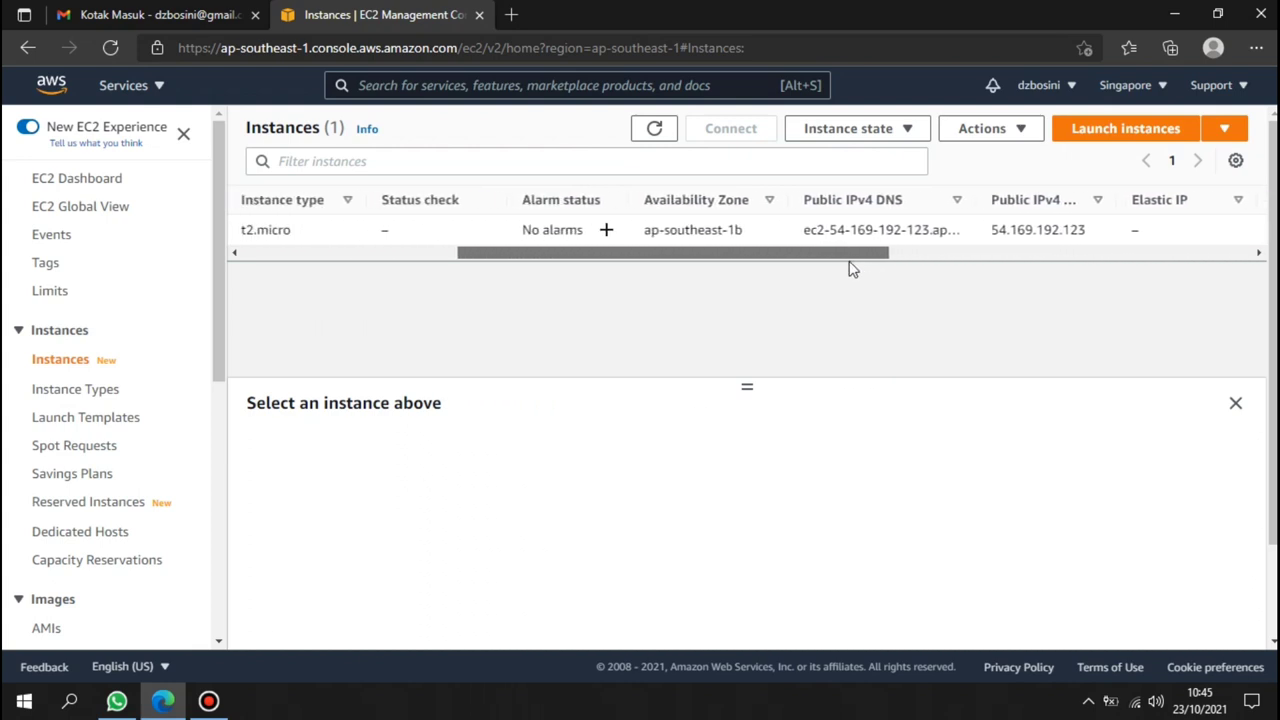
{"action": "left_click", "coordinate": [324, 253]}
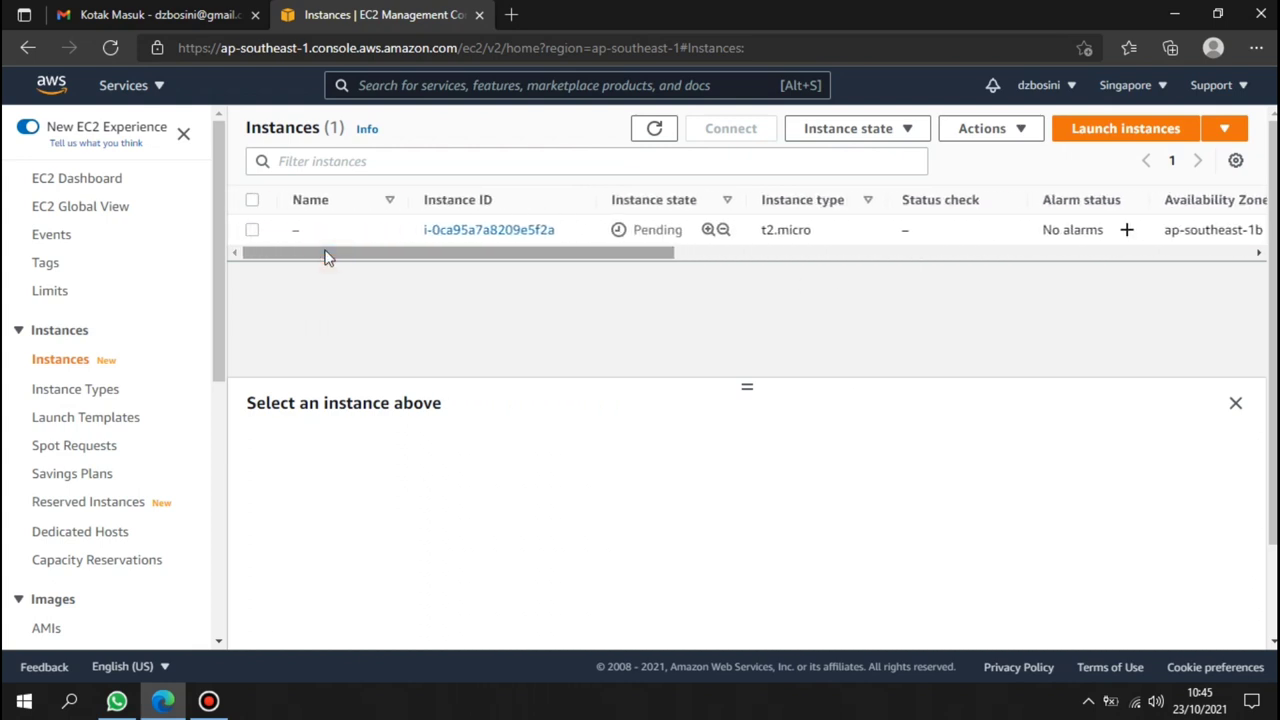
{"action": "left_click", "coordinate": [652, 131]}
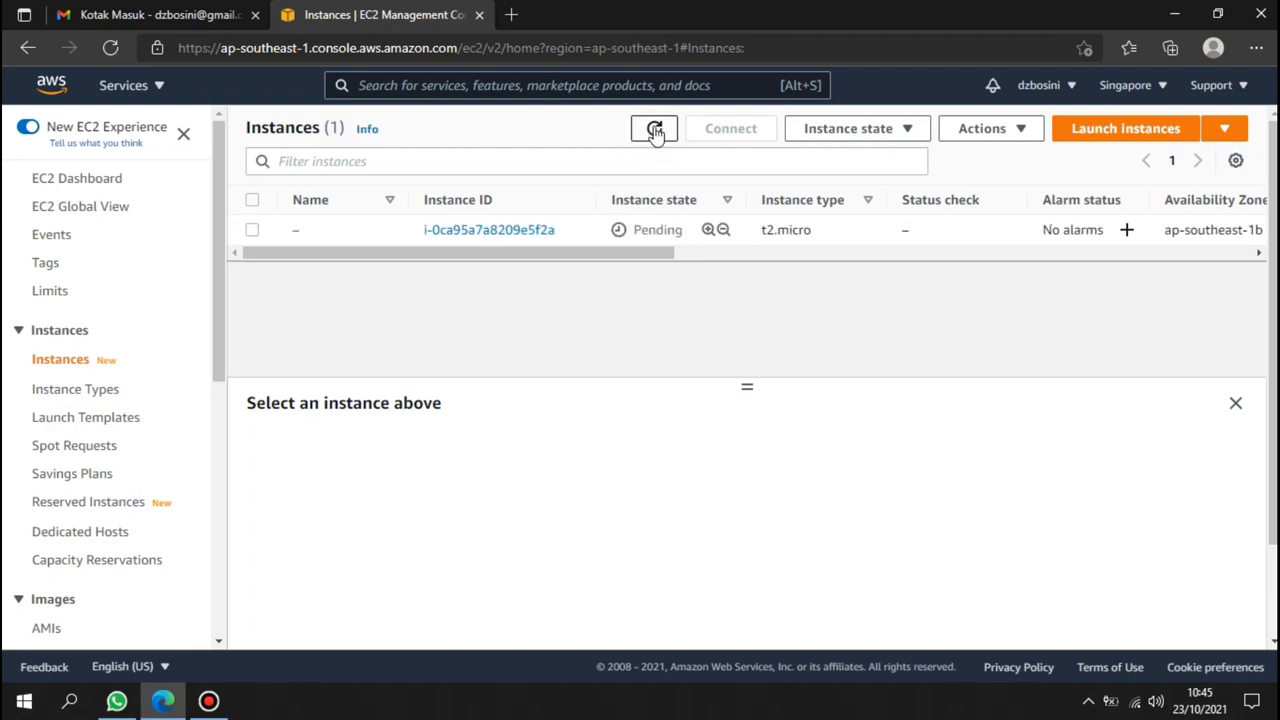
{"action": "left_click", "coordinate": [653, 130]}
Step: Open the new instance's summary and examine its details, including the public and private IPv4 addresses
{"action": "left_click", "coordinate": [514, 229]}
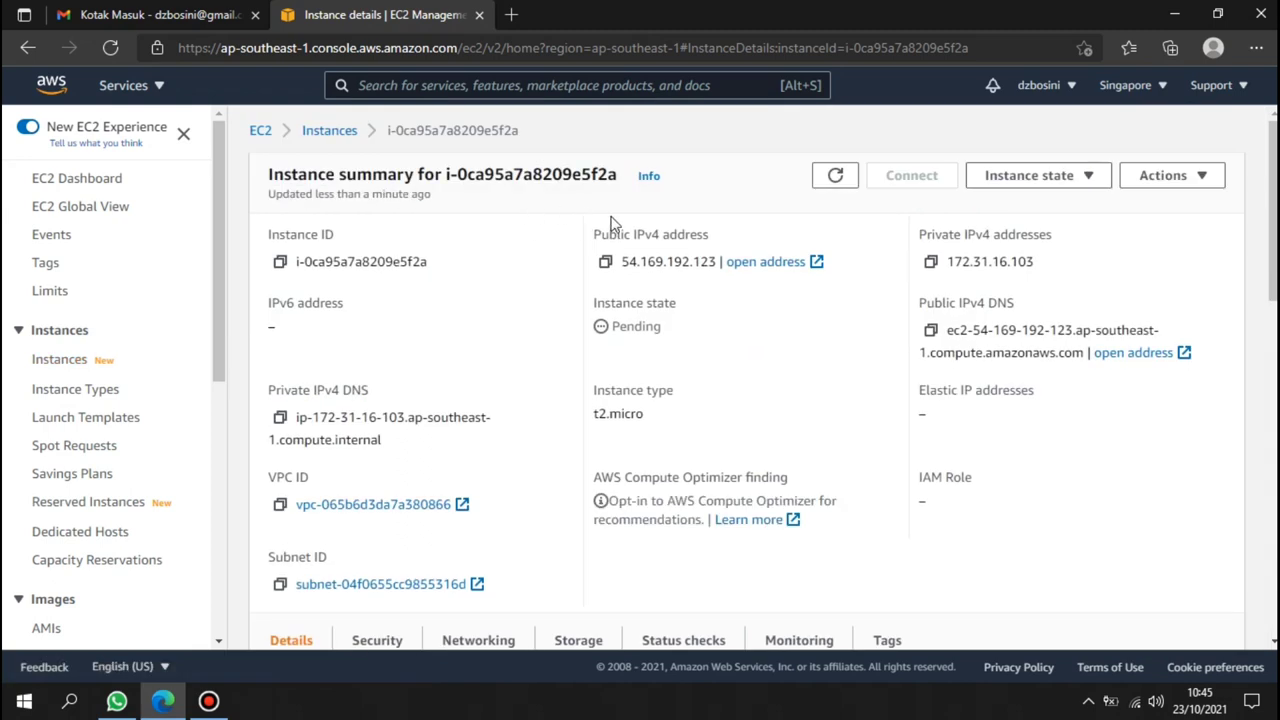
{"action": "scroll", "coordinate": [667, 313], "scroll_direction": "down", "scroll_amount": 1}
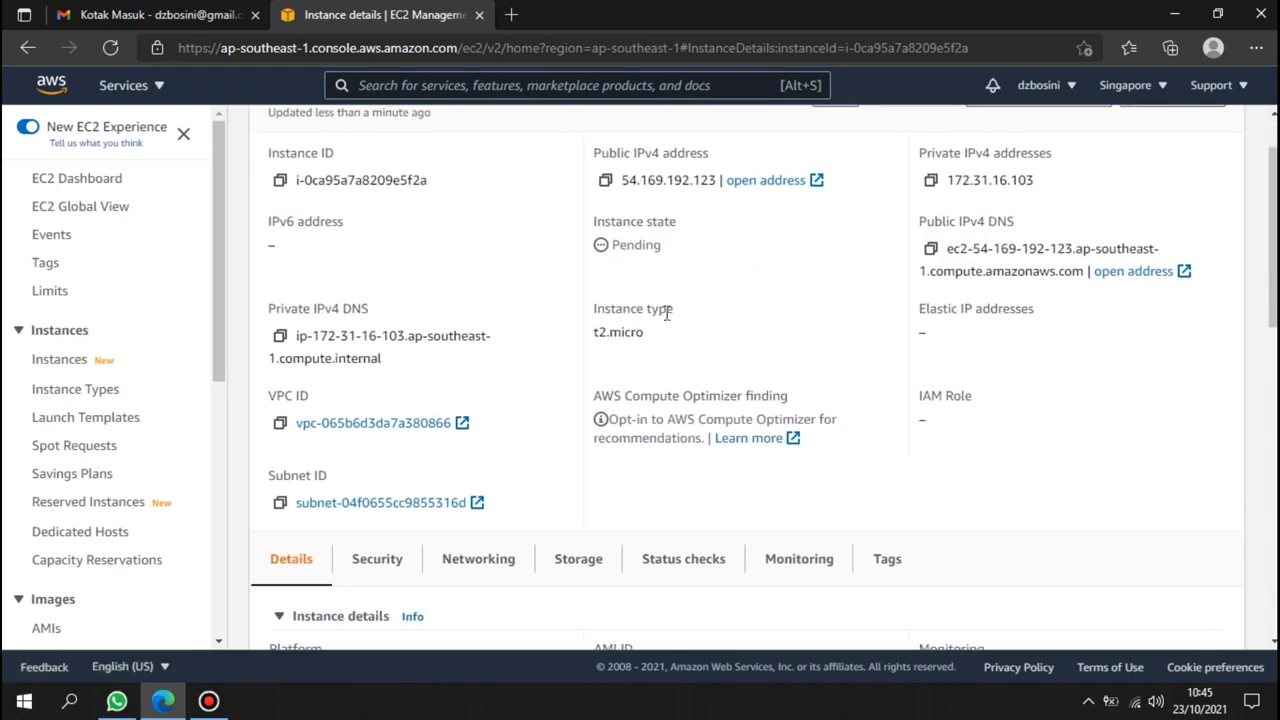
{"action": "scroll", "coordinate": [701, 342], "scroll_direction": "down", "scroll_amount": 5}
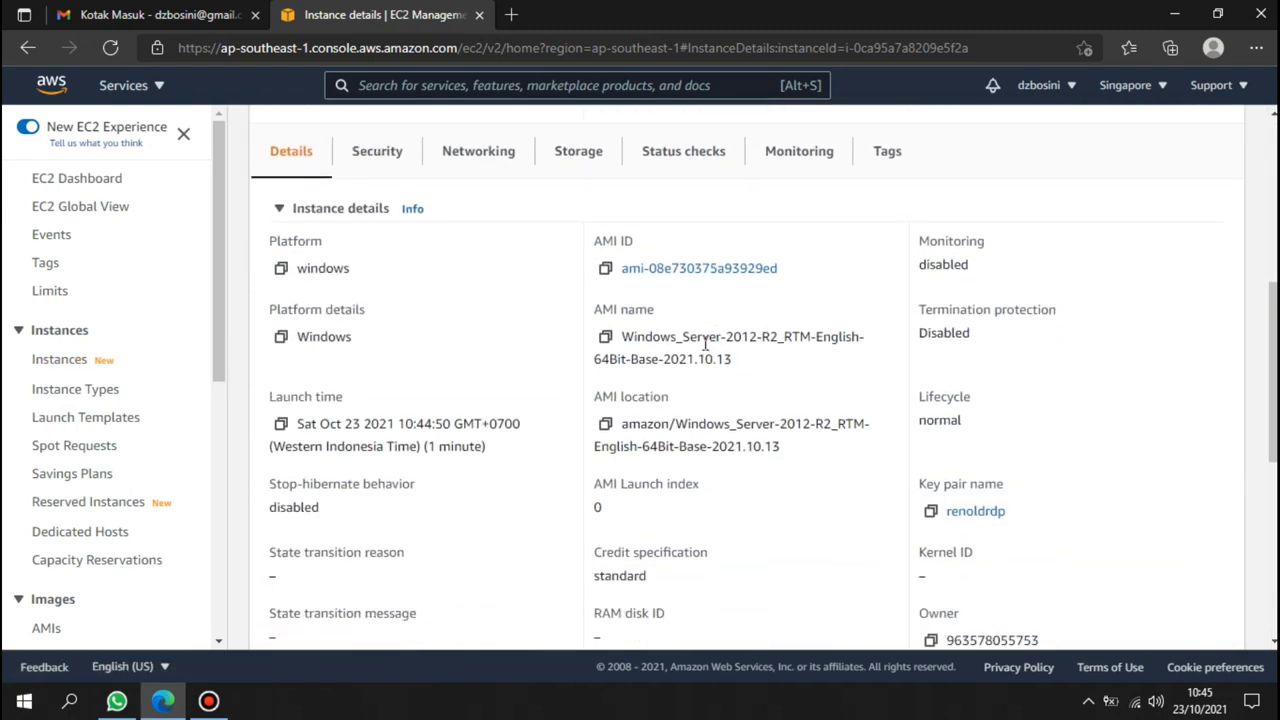
{"action": "scroll", "coordinate": [710, 343], "scroll_direction": "up", "scroll_amount": 6}
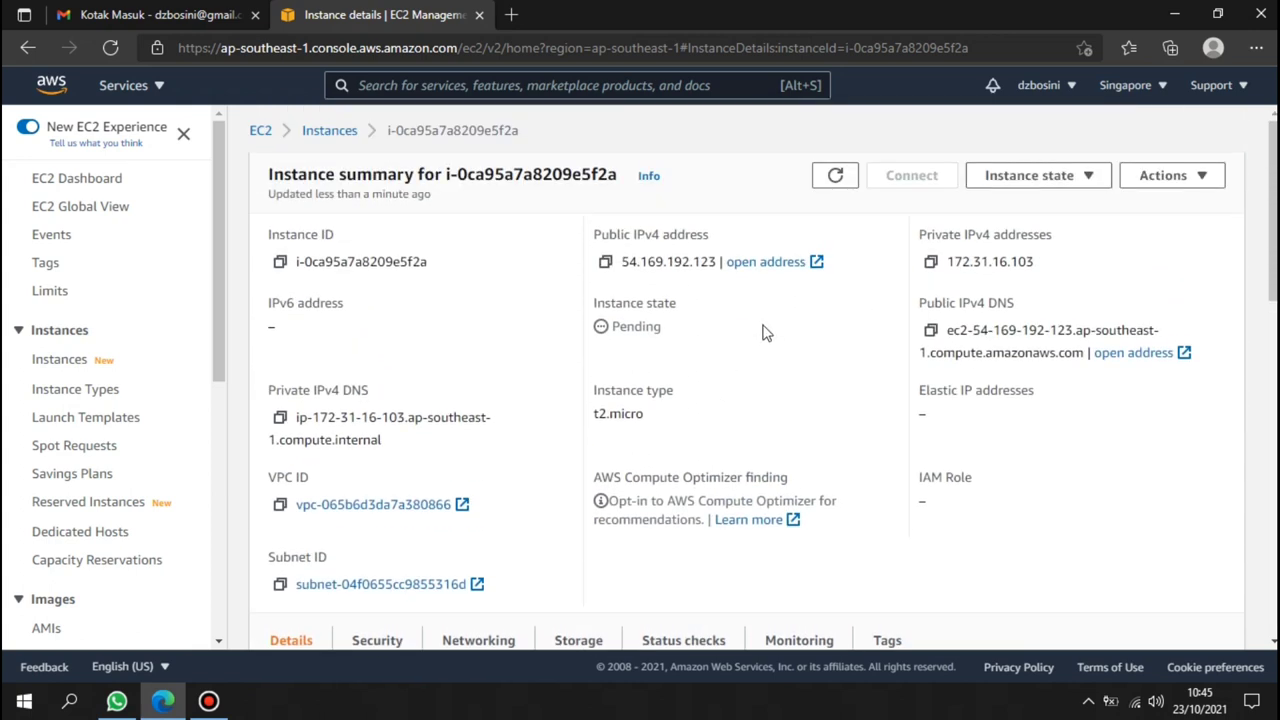
{"action": "left_click_drag", "start_coordinate": [596, 234], "coordinate": [705, 250]}
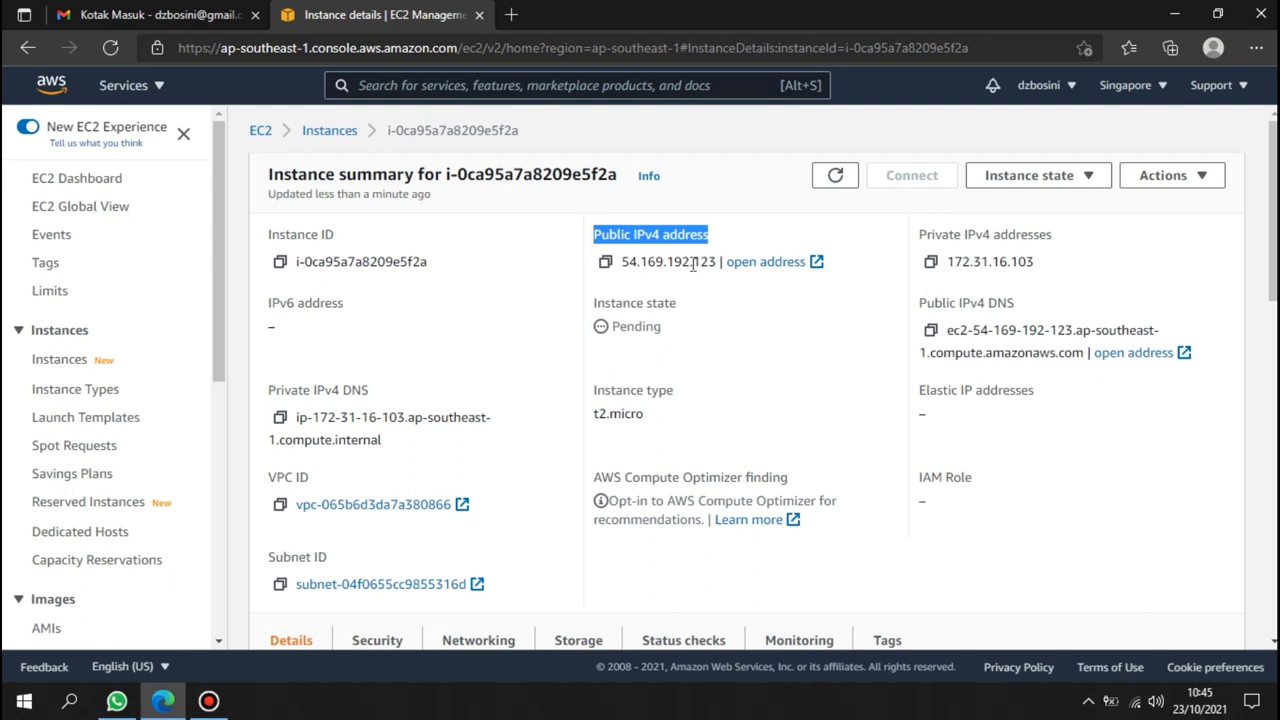
{"action": "left_click_drag", "start_coordinate": [622, 261], "coordinate": [718, 262]}
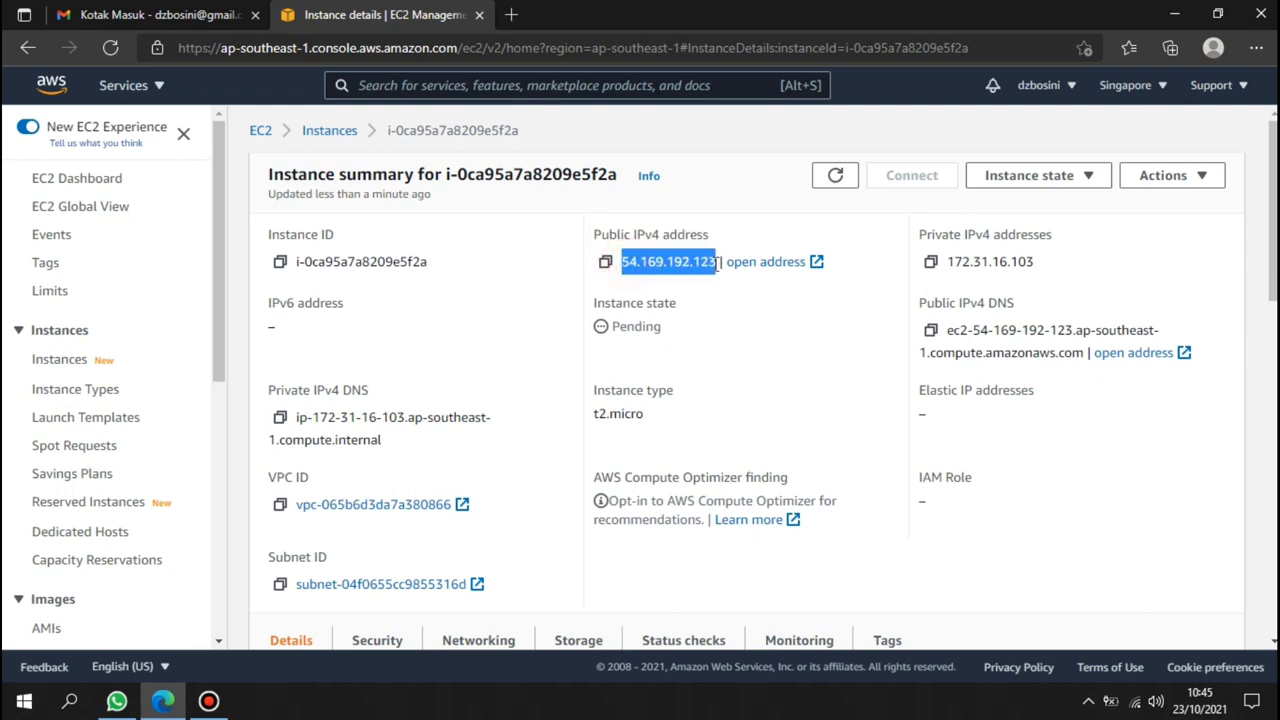
{"action": "left_click", "coordinate": [866, 228]}
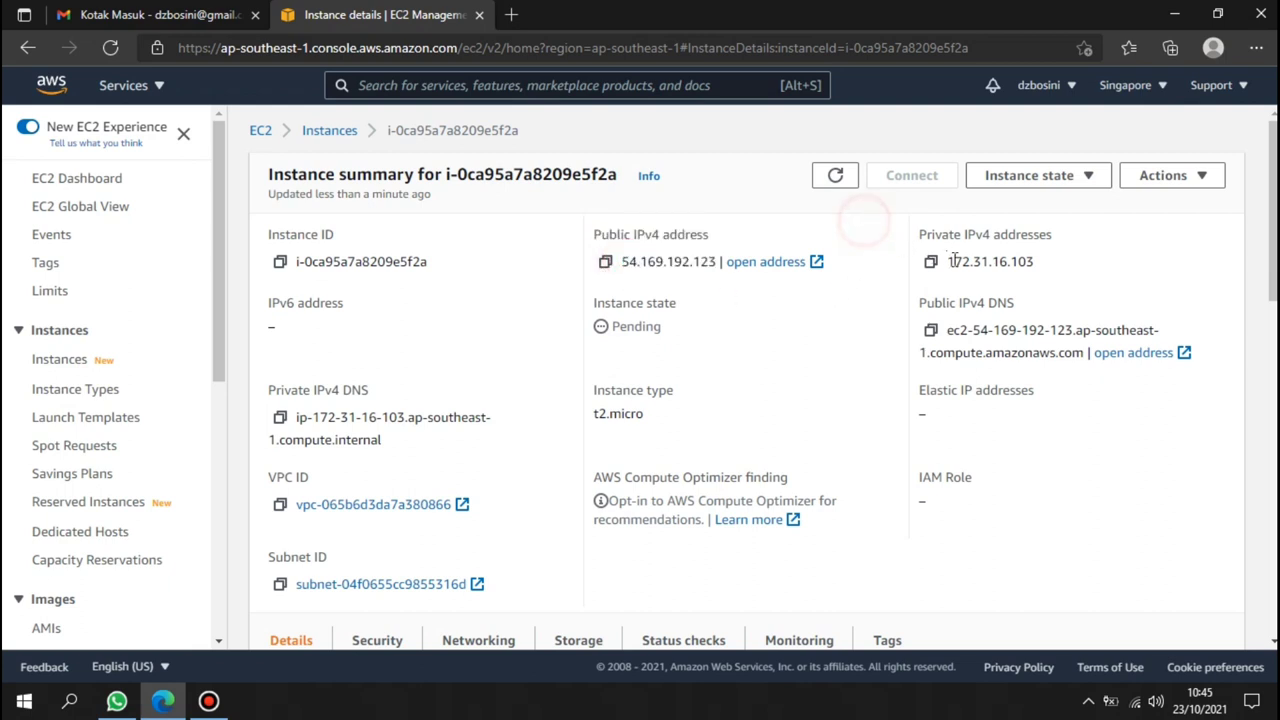
{"action": "left_click_drag", "start_coordinate": [1059, 263], "coordinate": [952, 261]}
{"action": "left_click", "coordinate": [764, 221]}
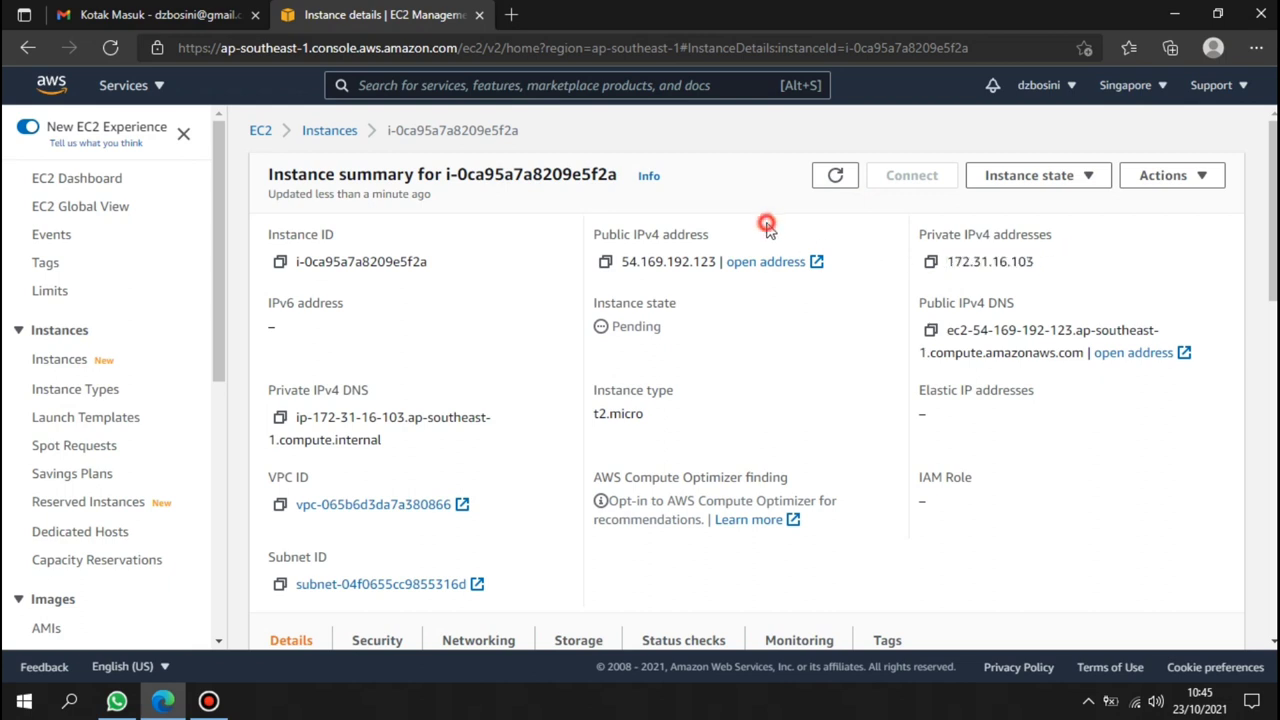
Step: Return to the instances list and recheck the instance's state, refreshing the list
{"action": "left_click", "coordinate": [336, 131]}
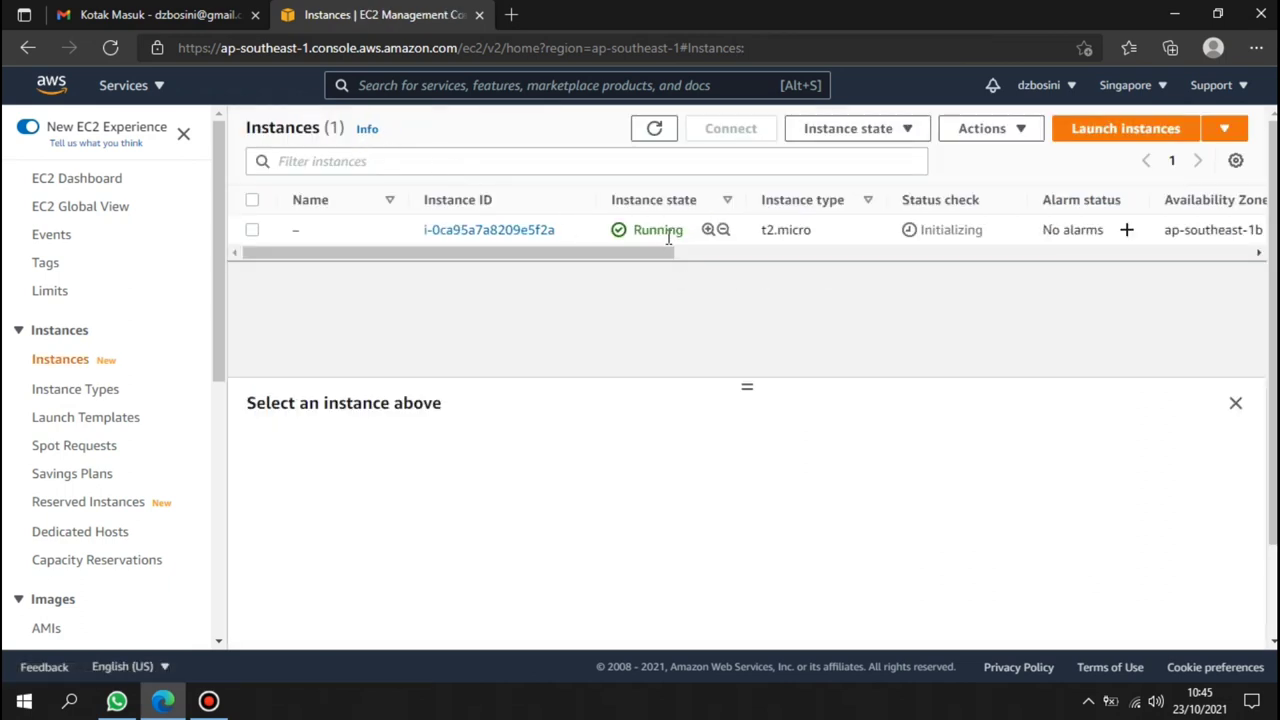
{"action": "double_click", "coordinate": [640, 230]}
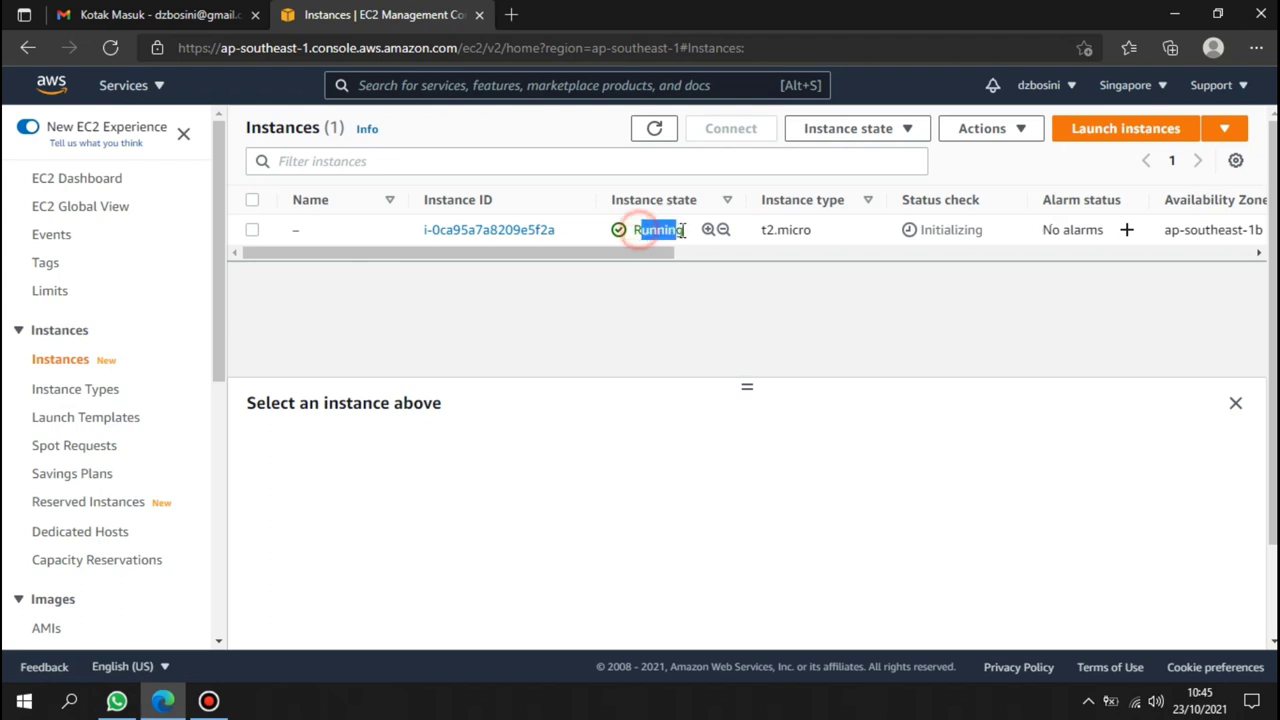
{"action": "left_click", "coordinate": [652, 130]}
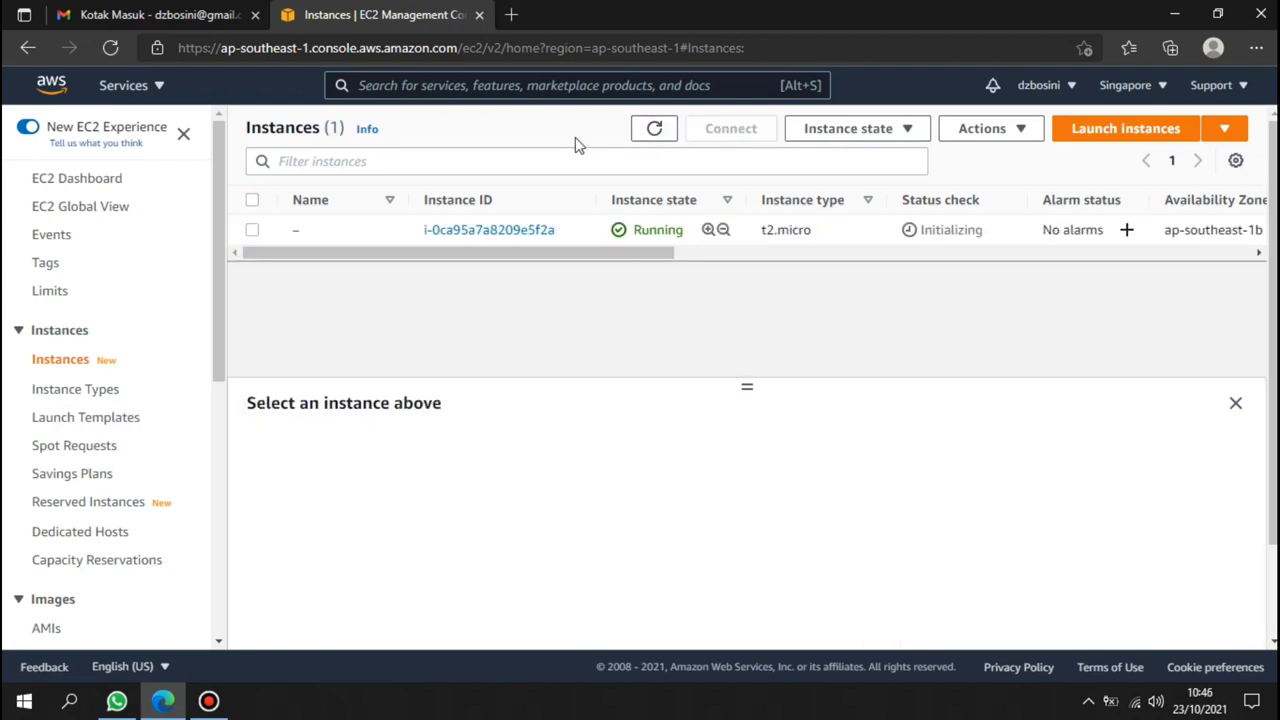
Step: Open the instance's summary and go to its Get Windows password page from the security actions
{"action": "left_click", "coordinate": [520, 230]}
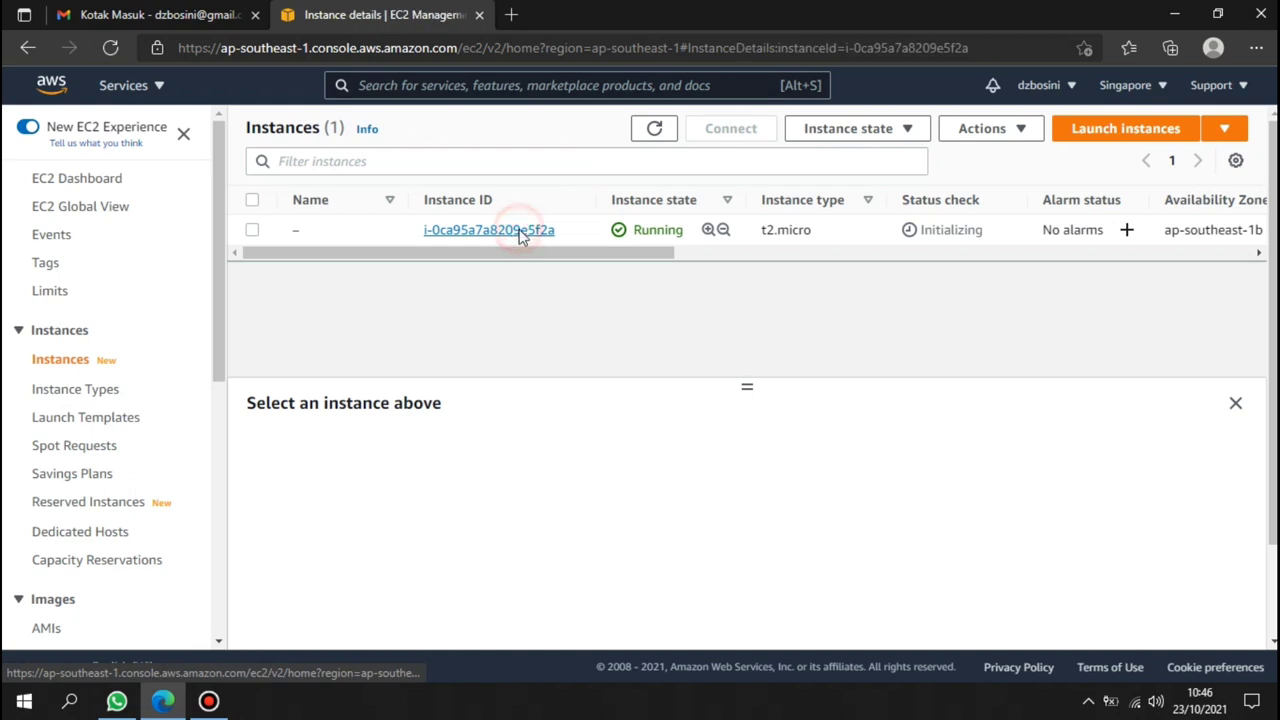
{"action": "left_click", "coordinate": [1199, 188]}
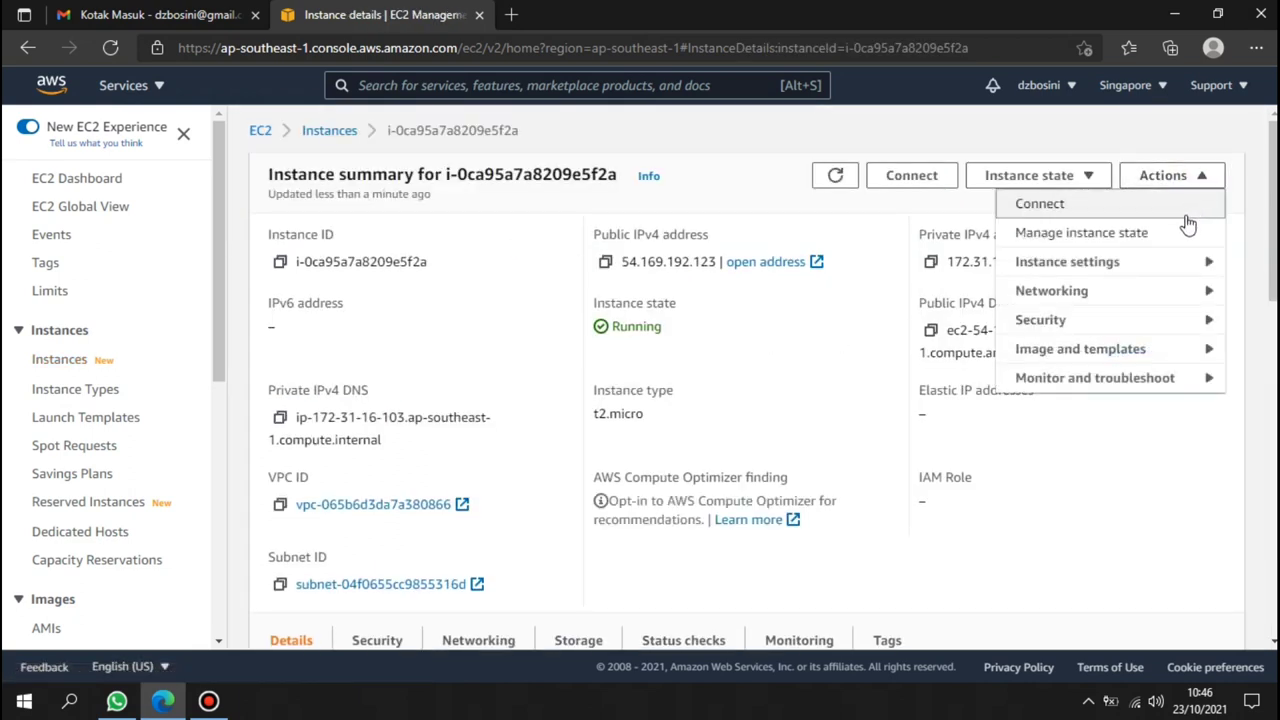
{"action": "left_click", "coordinate": [1145, 326]}
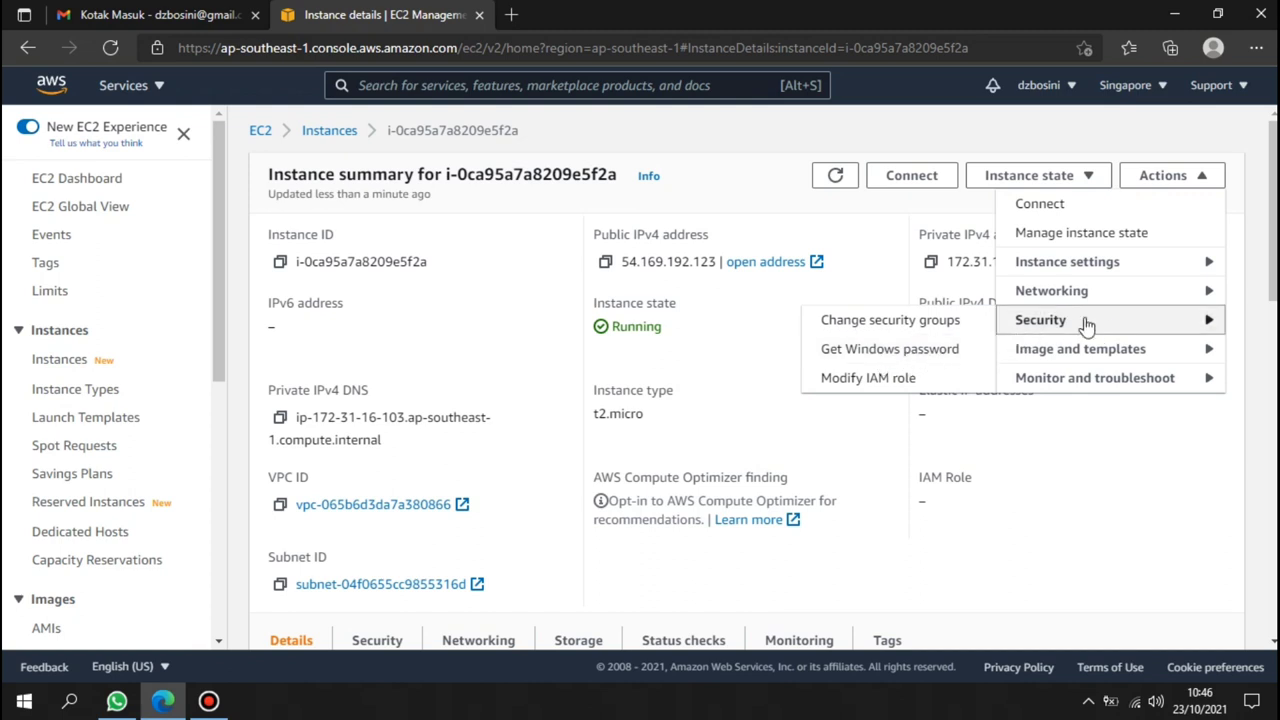
{"action": "left_click", "coordinate": [923, 350]}
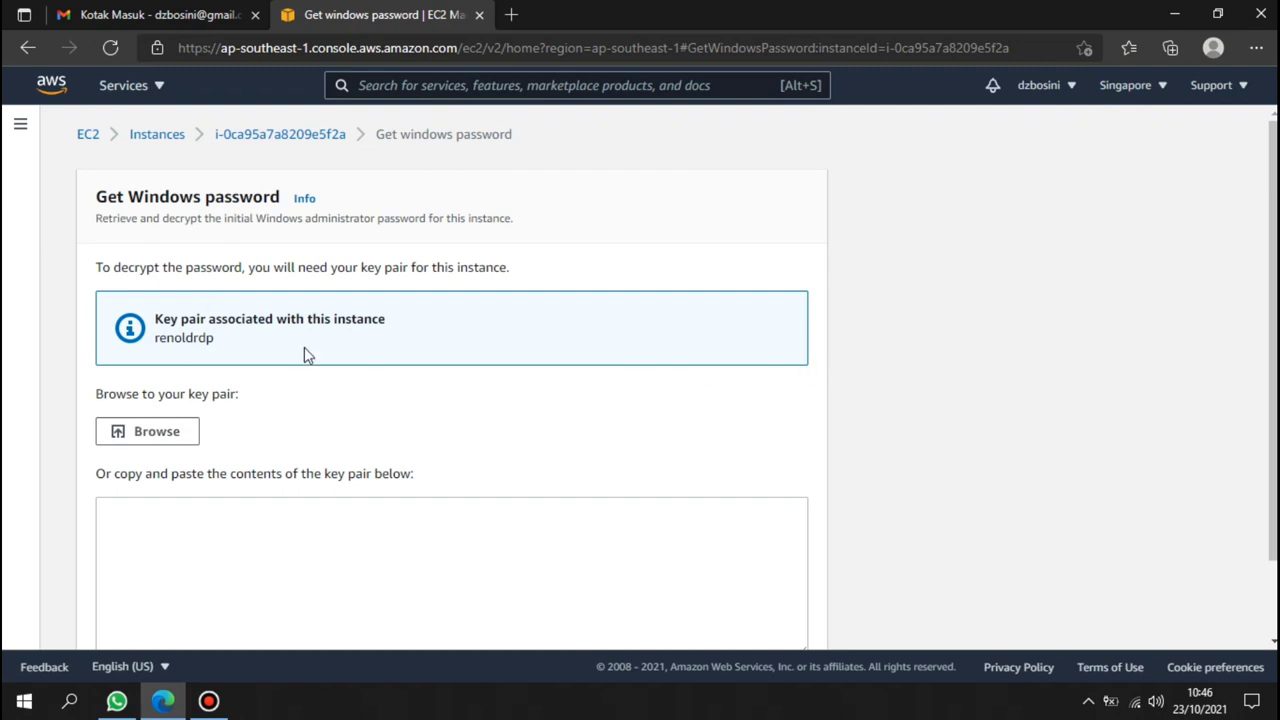
Step: Load the key pair file renoldrdp.pem from the Downloads folder and decrypt the Windows administrator password
{"action": "left_click", "coordinate": [172, 433]}
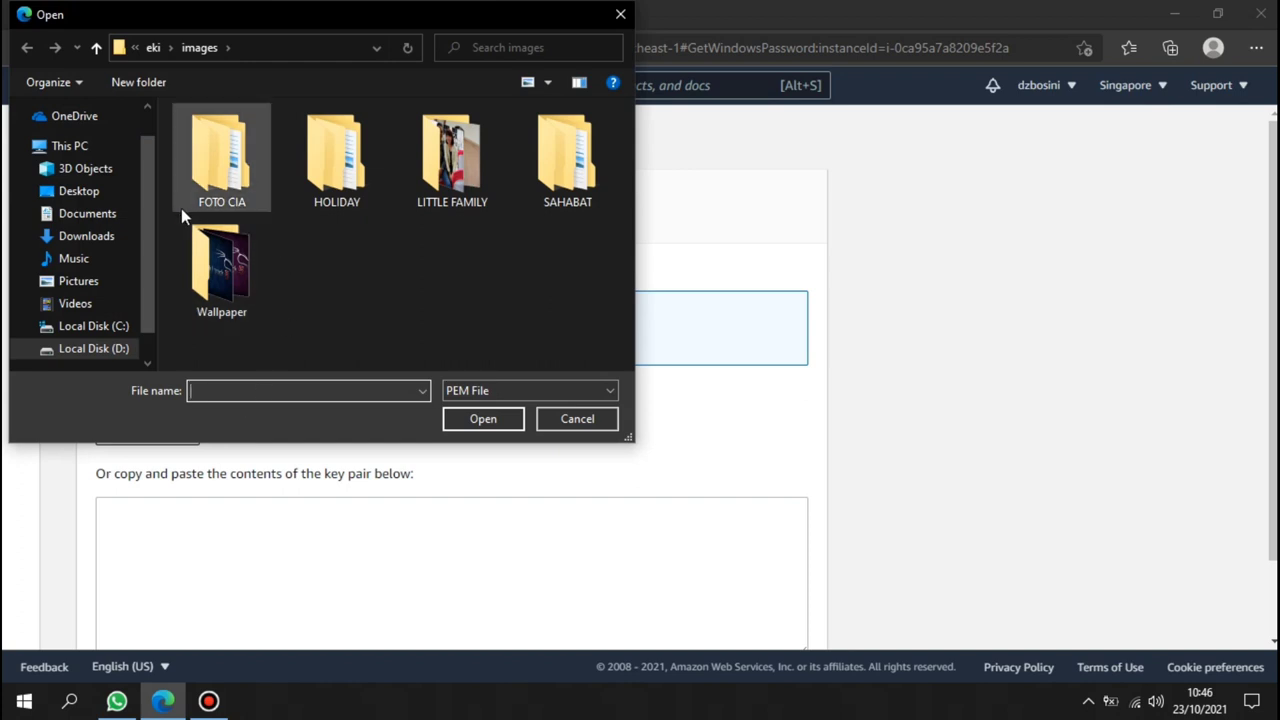
{"action": "left_click", "coordinate": [112, 240]}
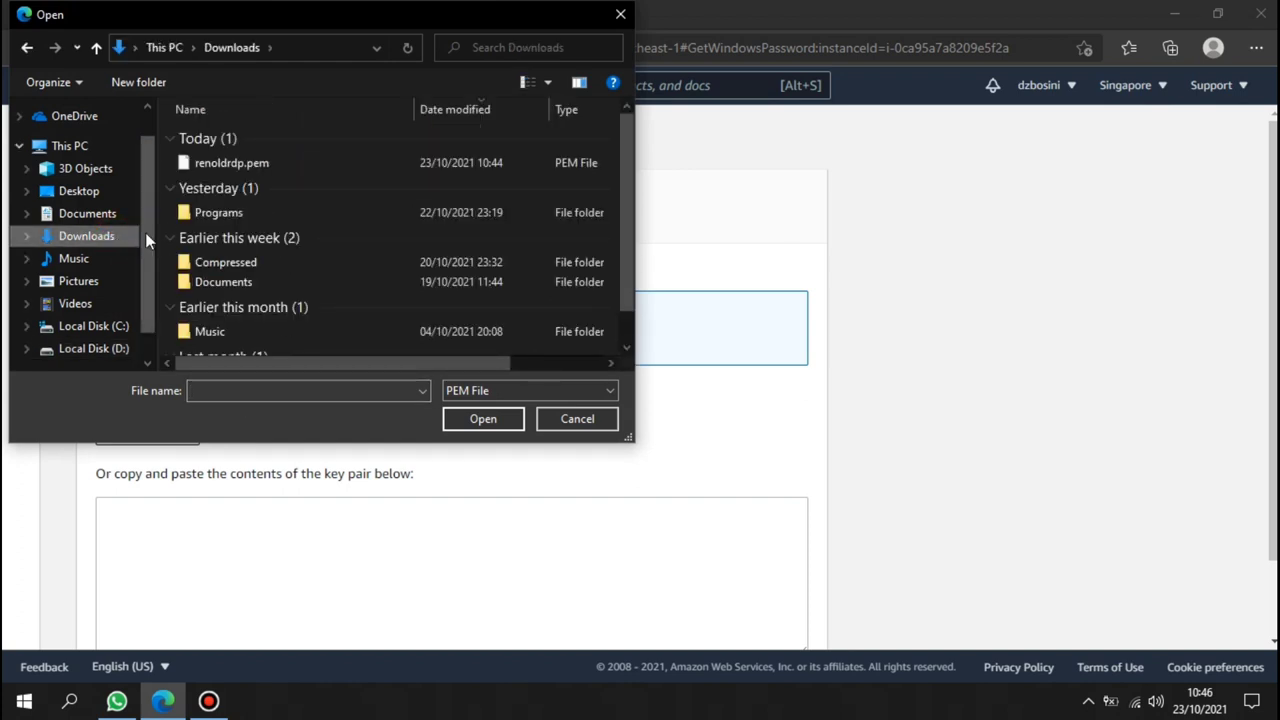
{"action": "double_click", "coordinate": [252, 164]}
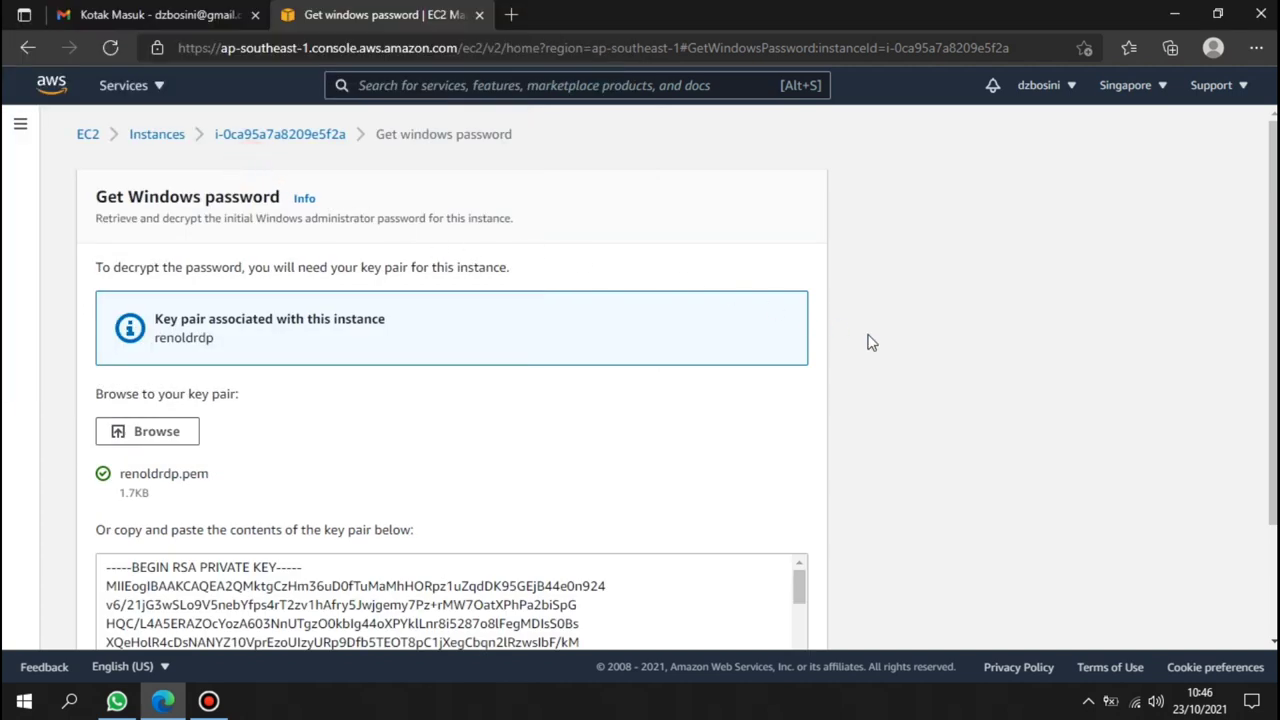
{"action": "scroll", "coordinate": [884, 372], "scroll_direction": "down", "scroll_amount": 2}
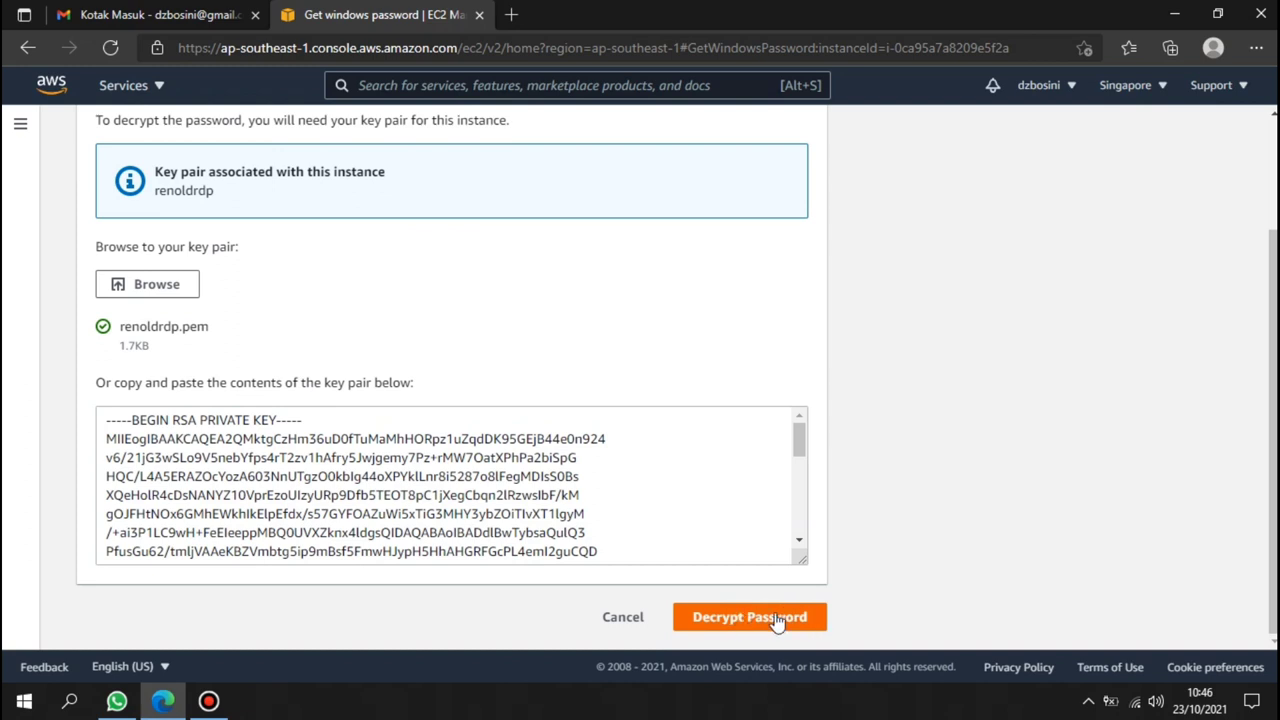
{"action": "left_click", "coordinate": [742, 618]}
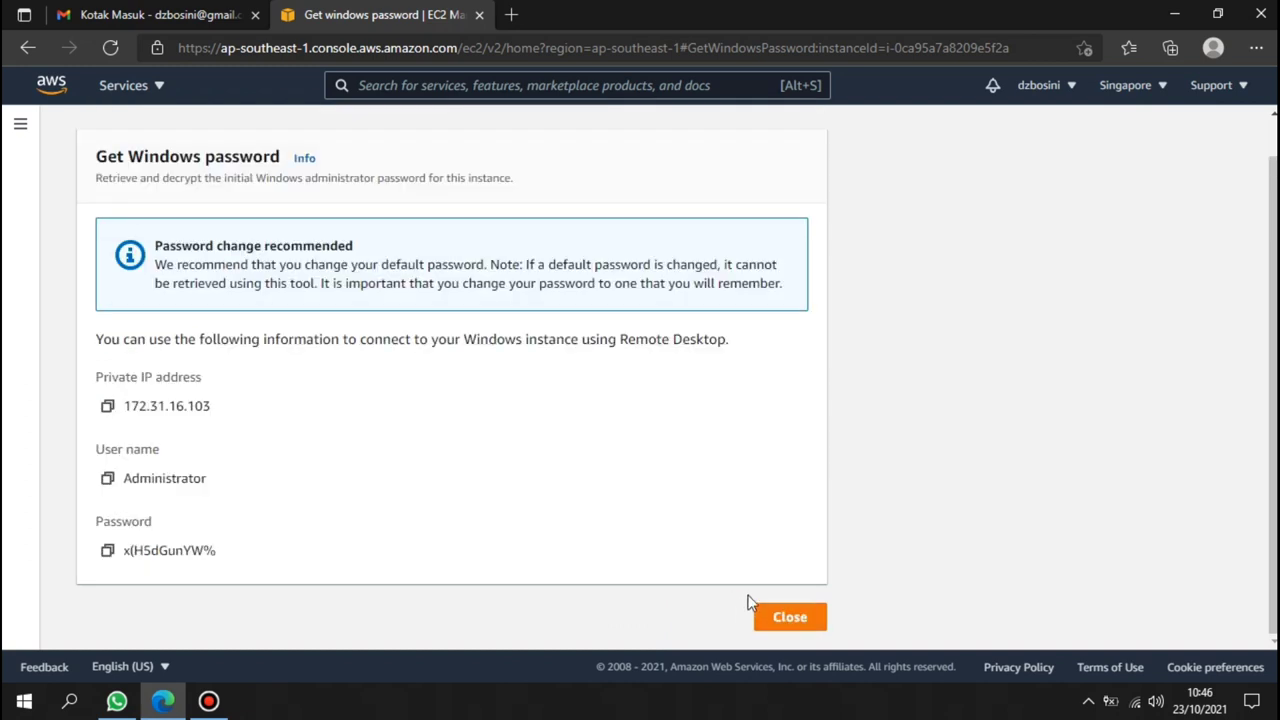
Step: Copy the user name and password shown in the decrypted connection information
{"action": "left_click_drag", "start_coordinate": [92, 388], "coordinate": [289, 571]}
{"action": "left_click", "coordinate": [429, 466]}
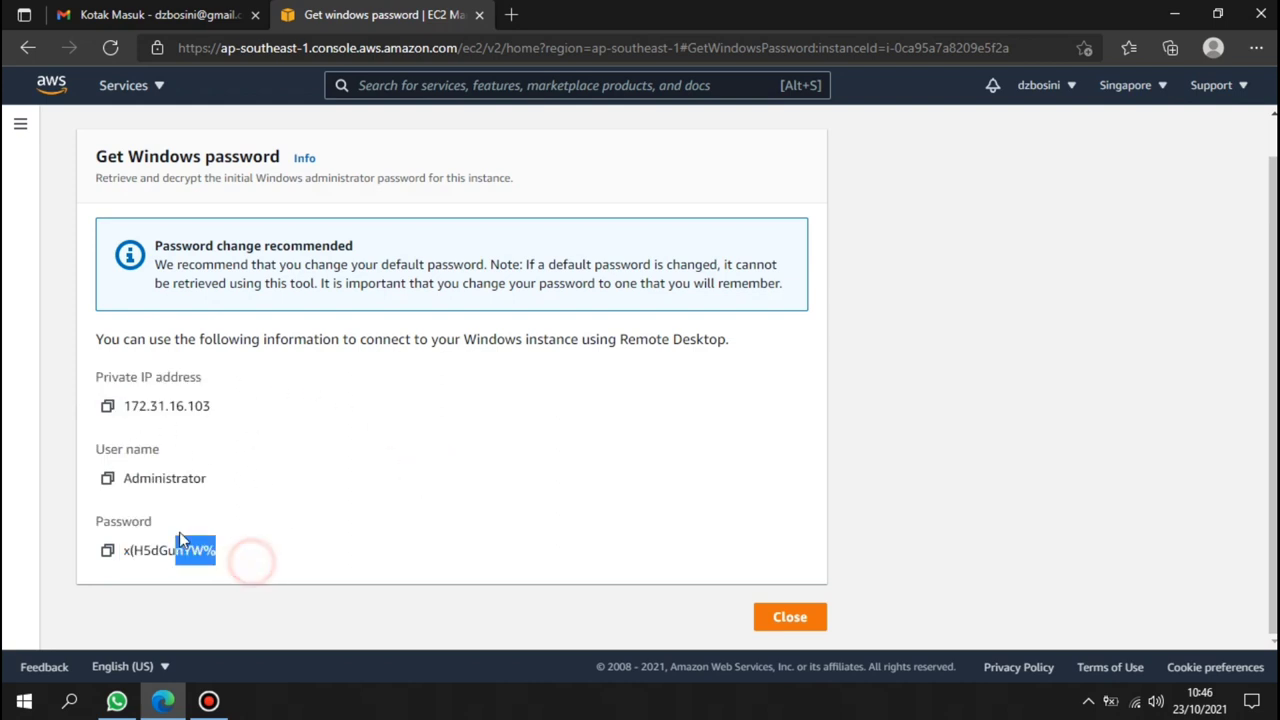
{"action": "left_click_drag", "start_coordinate": [252, 560], "coordinate": [91, 460]}
{"action": "left_click", "coordinate": [298, 546]}
{"action": "right_click", "coordinate": [140, 451]}
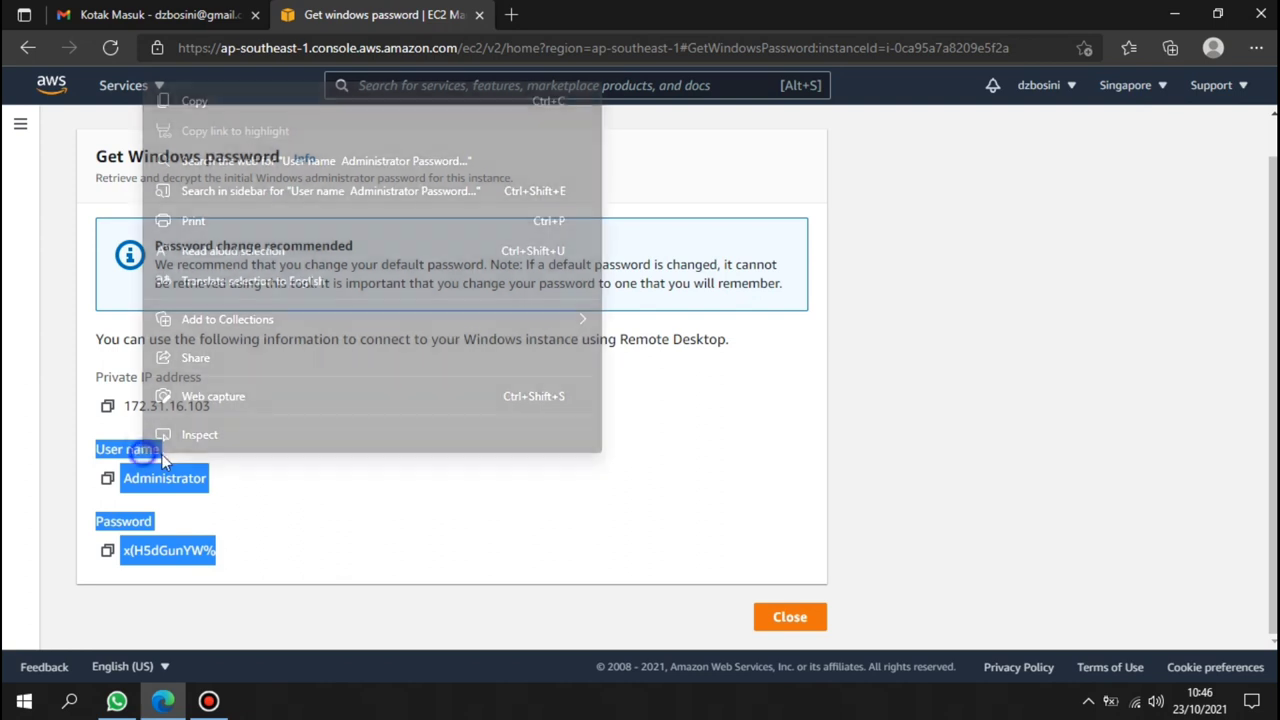
{"action": "left_click", "coordinate": [334, 102]}
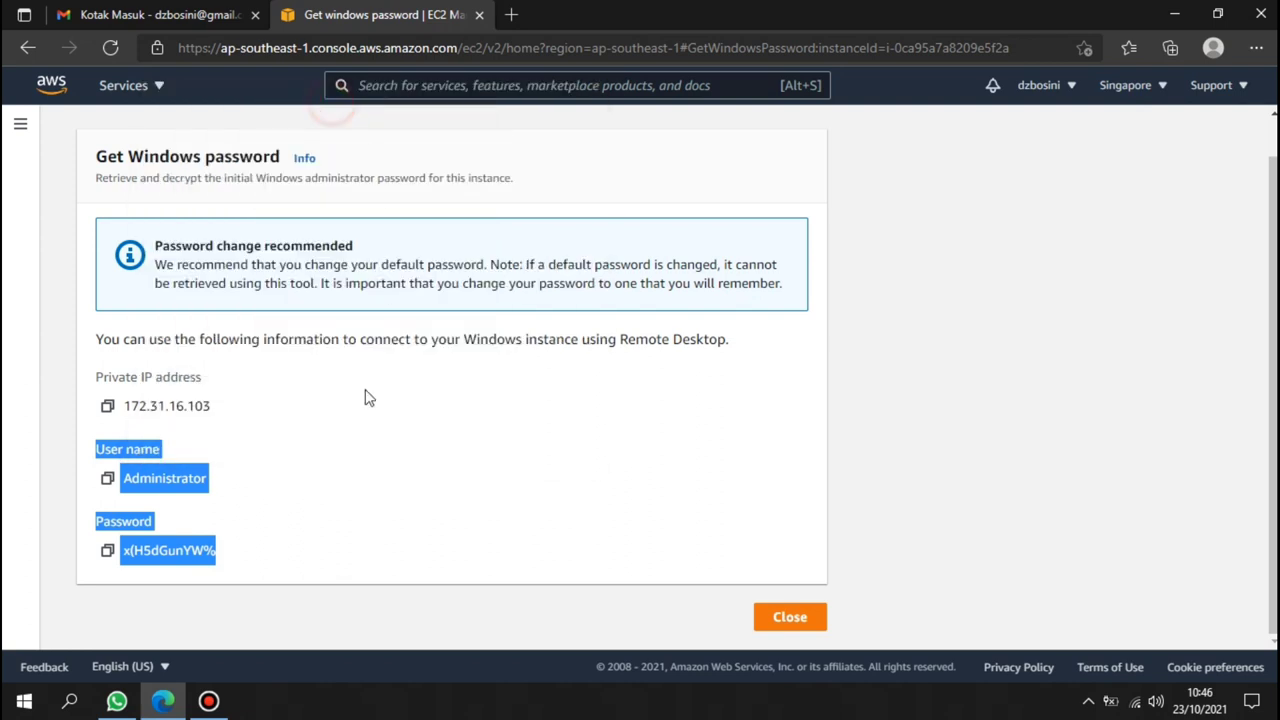
Step: Open Notepad and paste the copied user name and administrator password into a blank note
{"action": "left_click", "coordinate": [5, 695]}
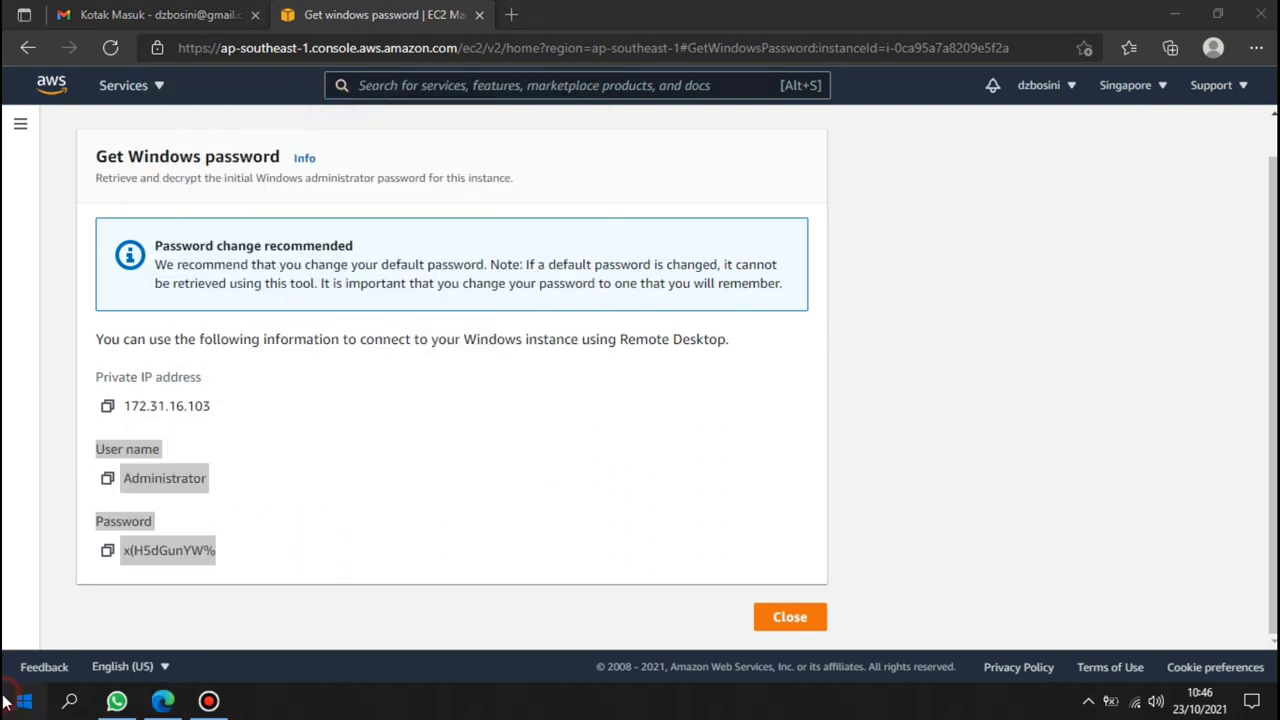
{"action": "type", "text": "note"}
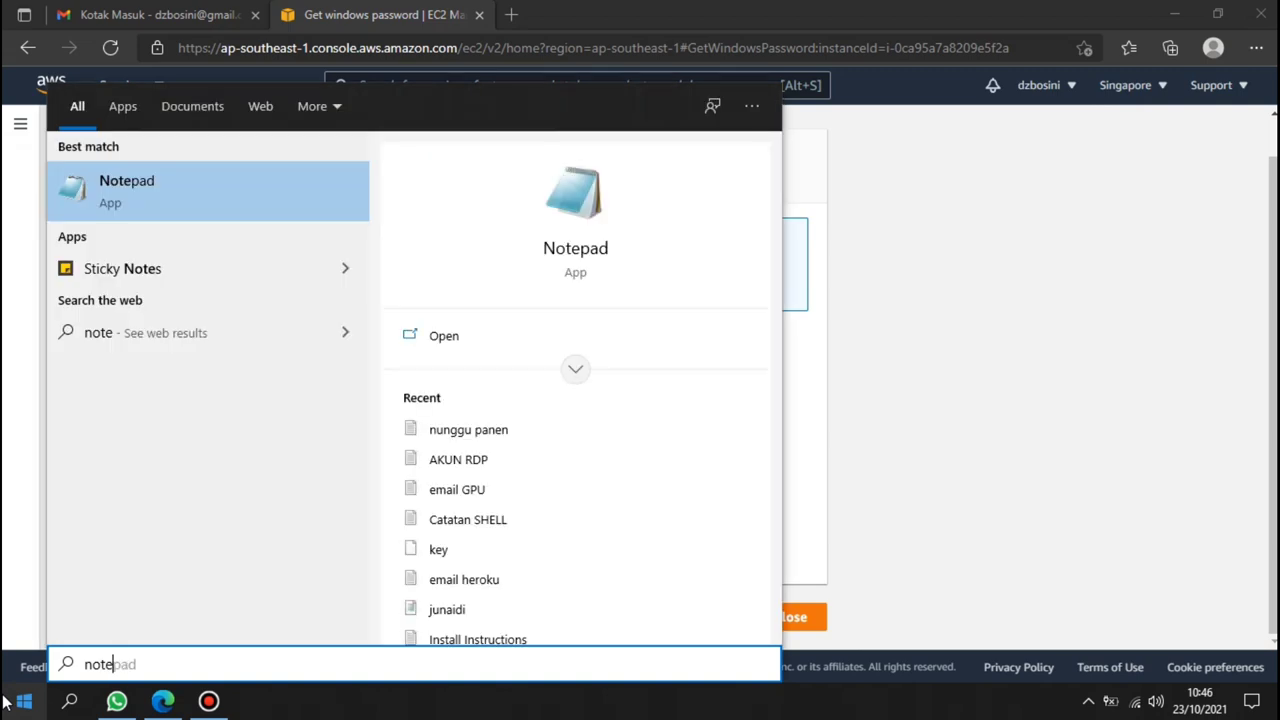
{"action": "key", "text": "Return"}
{"action": "key", "text": "ctrl+v"}
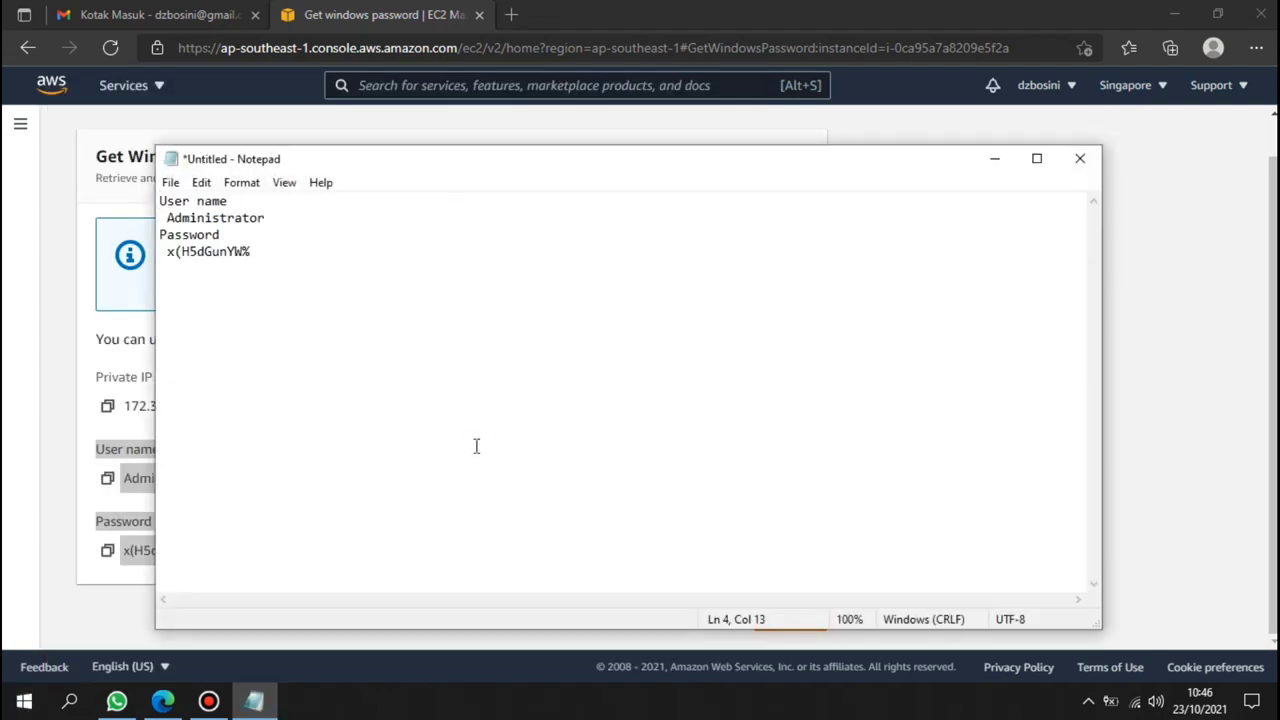
Step: Put the user name and password each on one line after its label and a colon, with a blank line above them
{"action": "left_click", "coordinate": [245, 234]}
{"action": "key", "text": "Delete"}
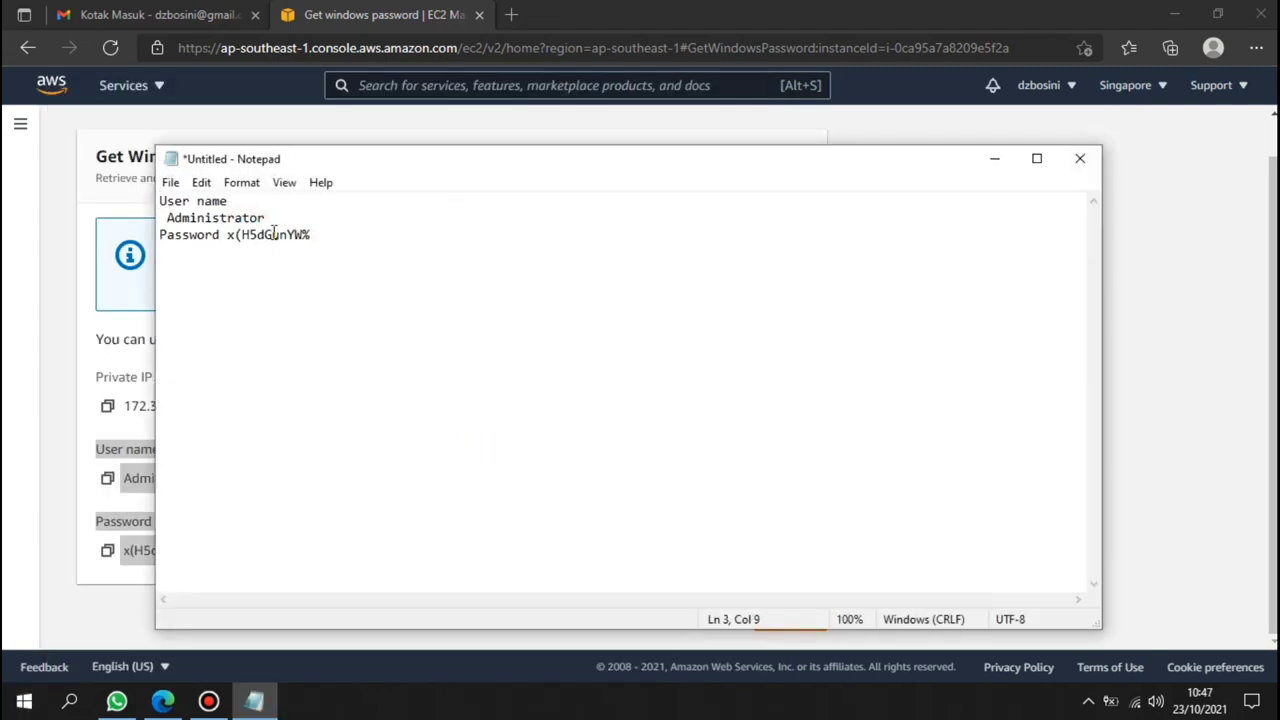
{"action": "type", "text": ":"}
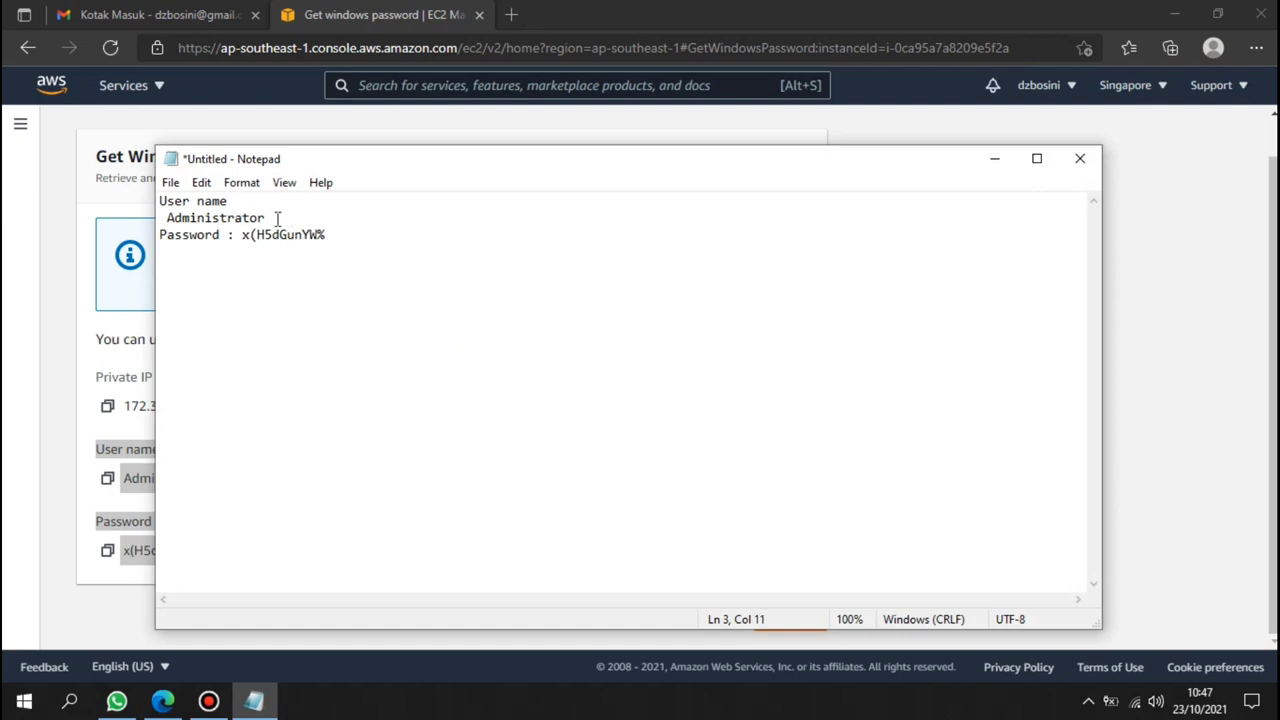
{"action": "left_click", "coordinate": [277, 201]}
{"action": "key", "text": "Delete"}
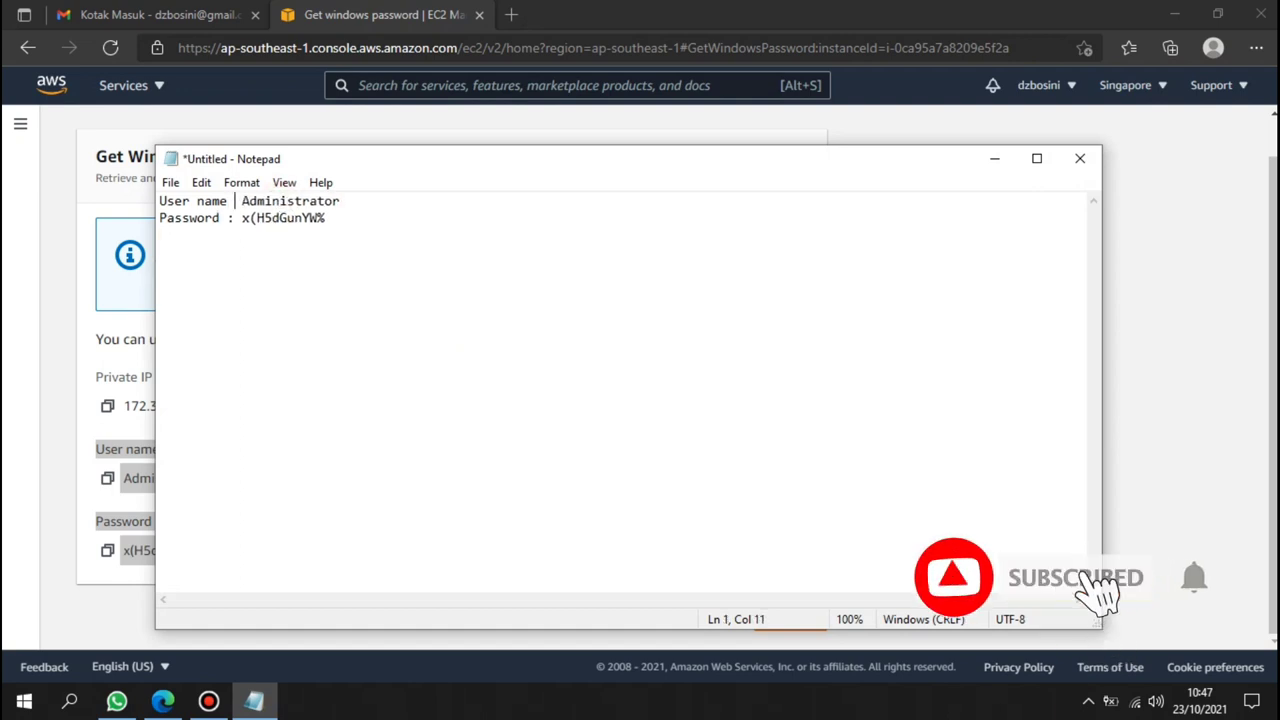
{"action": "type", "text": ":"}
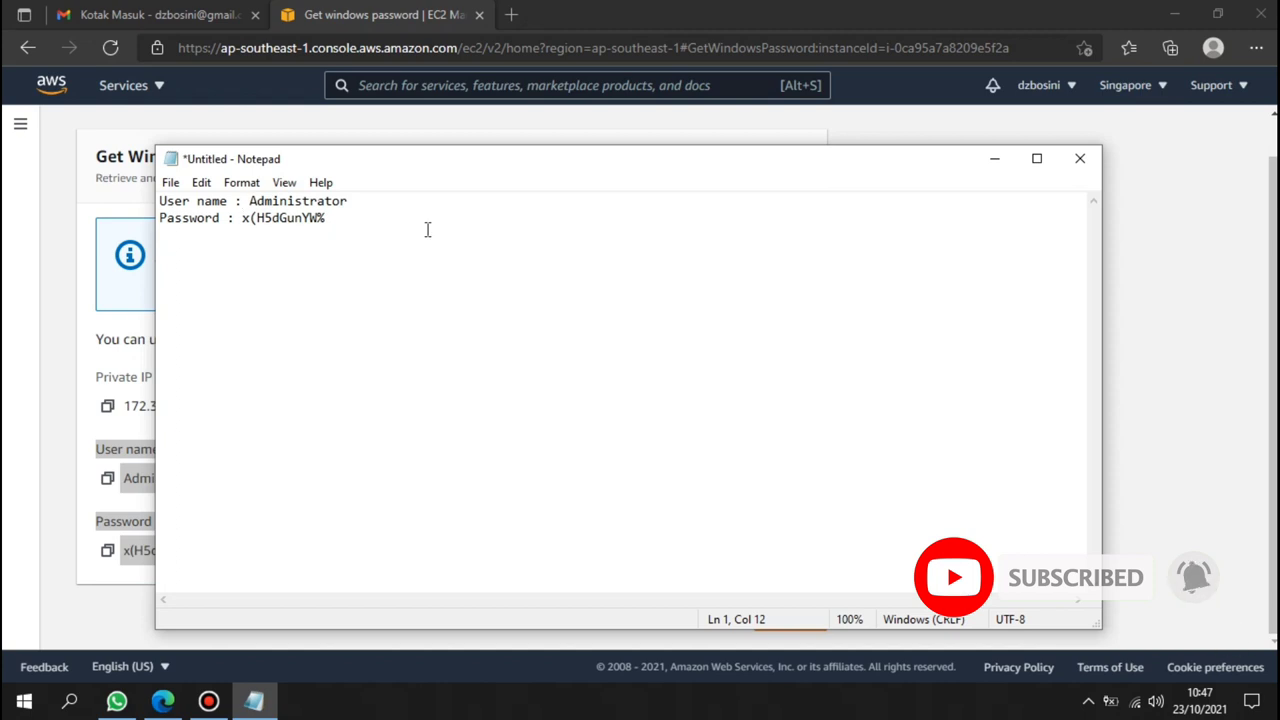
{"action": "key", "text": "Return"}
{"action": "key", "text": "Up"}
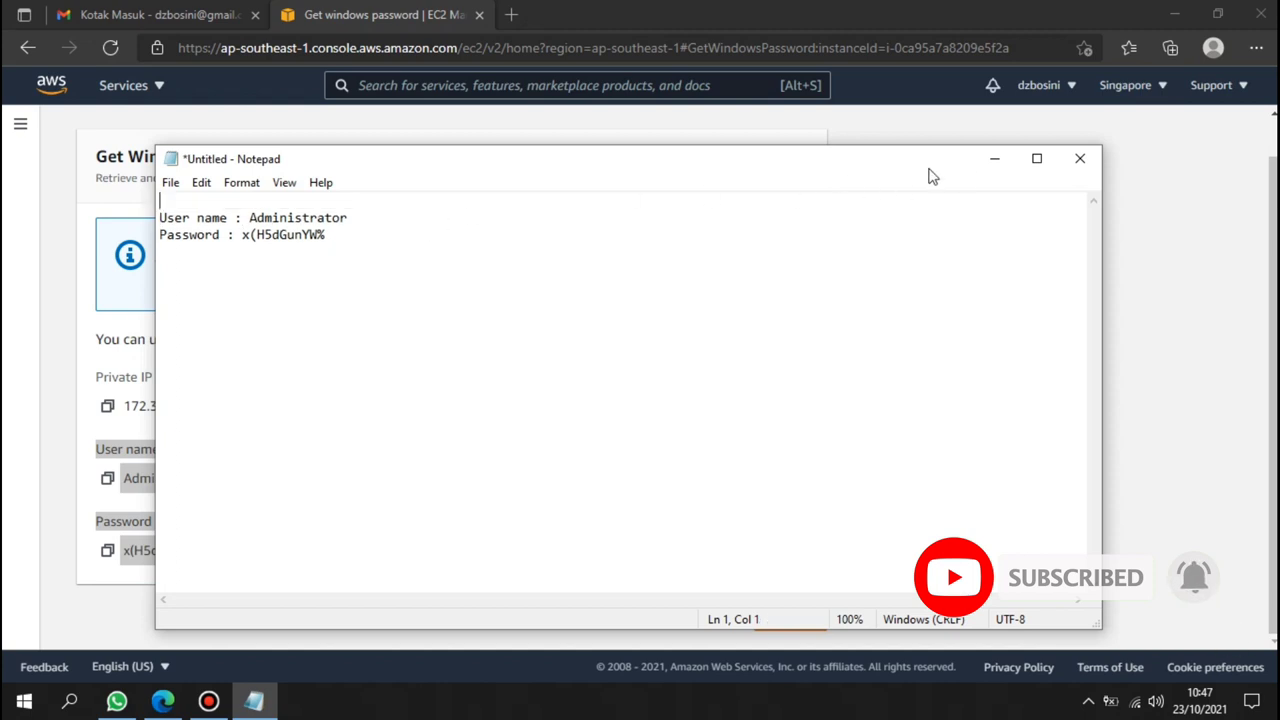
Step: Return to the browser, review the password change recommendation and Remote Desktop note, and close the Get Windows password page
{"action": "left_click", "coordinate": [993, 159]}
{"action": "left_click", "coordinate": [660, 443]}
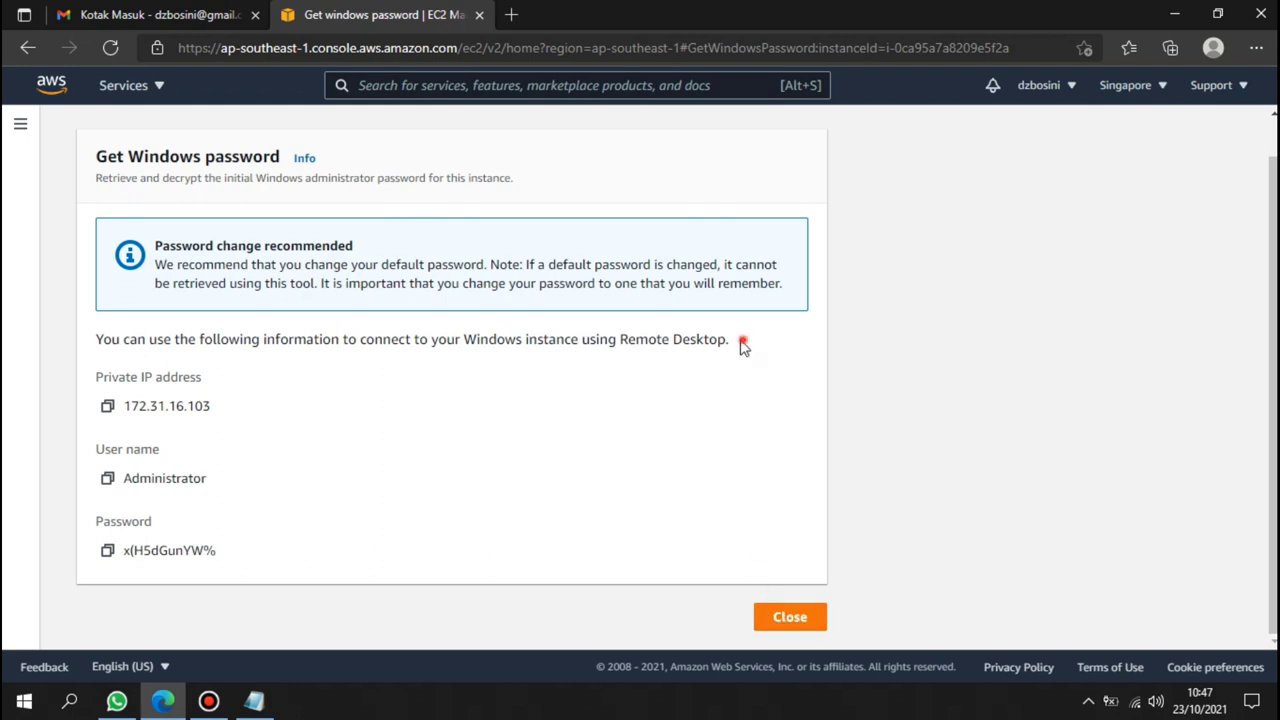
{"action": "left_click_drag", "start_coordinate": [743, 345], "coordinate": [96, 340]}
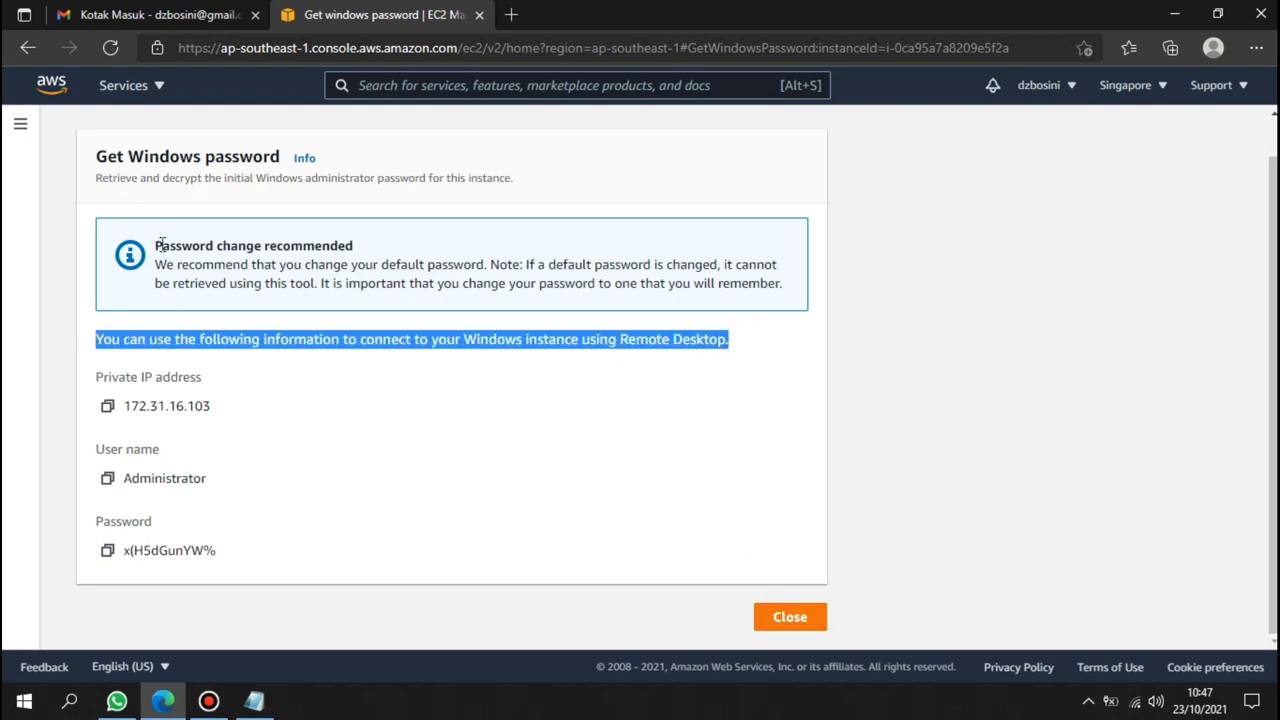
{"action": "left_click_drag", "start_coordinate": [157, 245], "coordinate": [798, 300]}
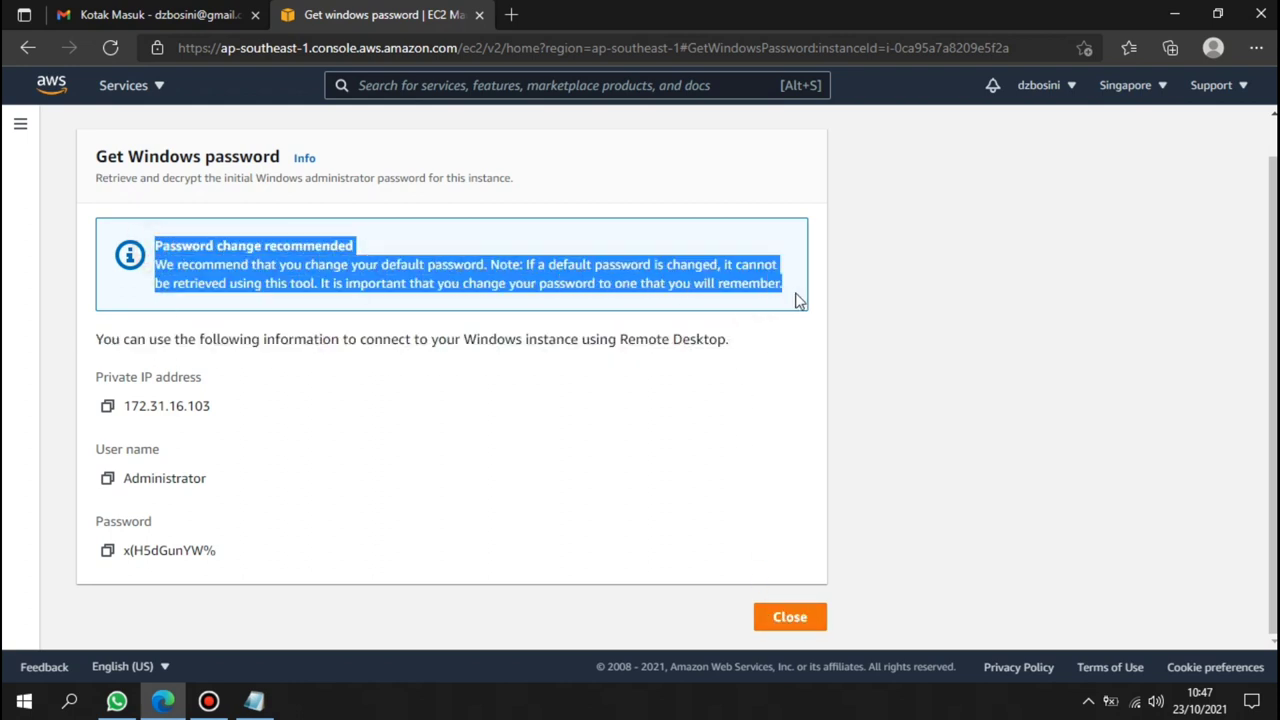
{"action": "left_click", "coordinate": [773, 365]}
{"action": "left_click", "coordinate": [797, 617]}
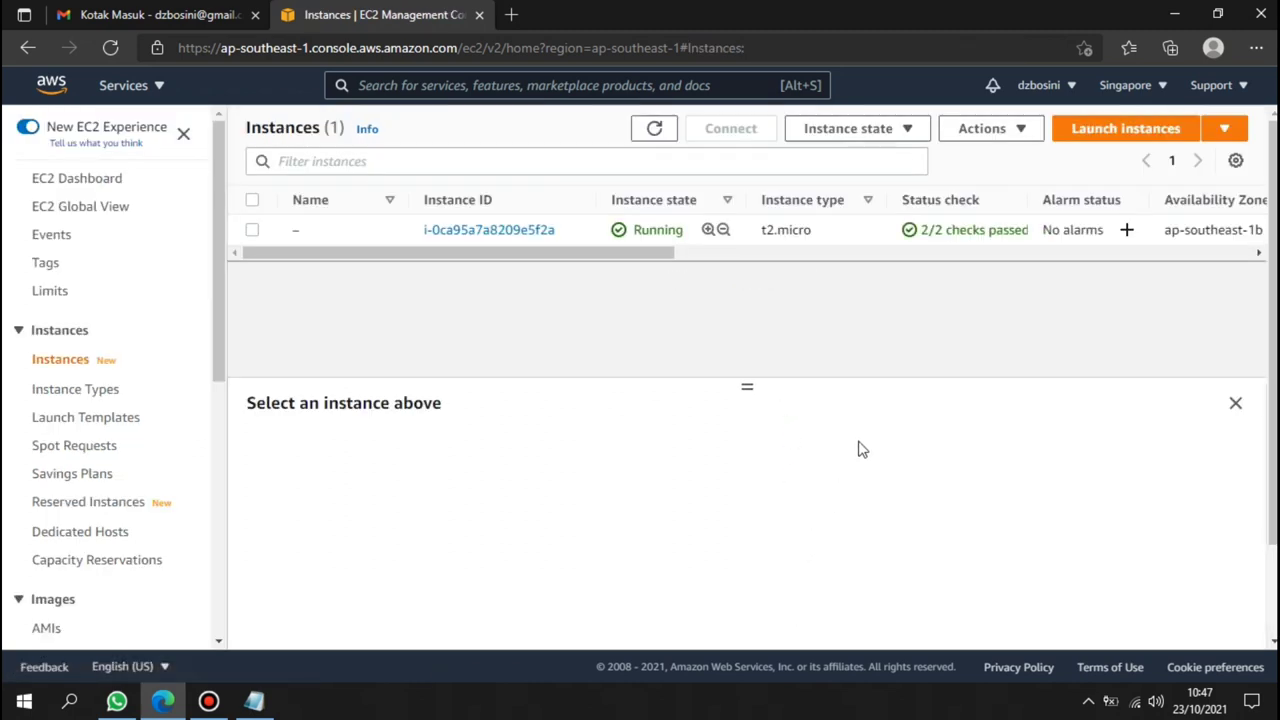
Step: Select the instance in the list, check its status checks, and copy its public IPv4 address
{"action": "left_click_drag", "start_coordinate": [921, 229], "coordinate": [1010, 230]}
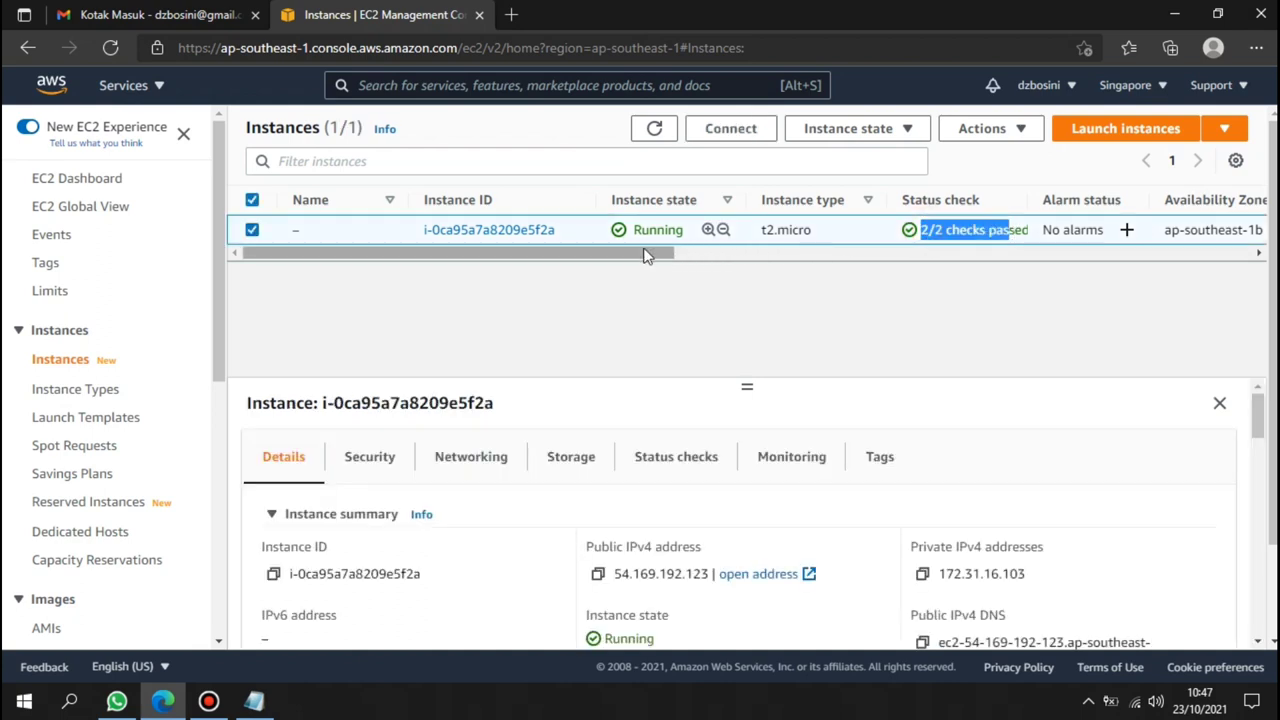
{"action": "left_click_drag", "start_coordinate": [645, 255], "coordinate": [554, 289]}
{"action": "left_click", "coordinate": [569, 334]}
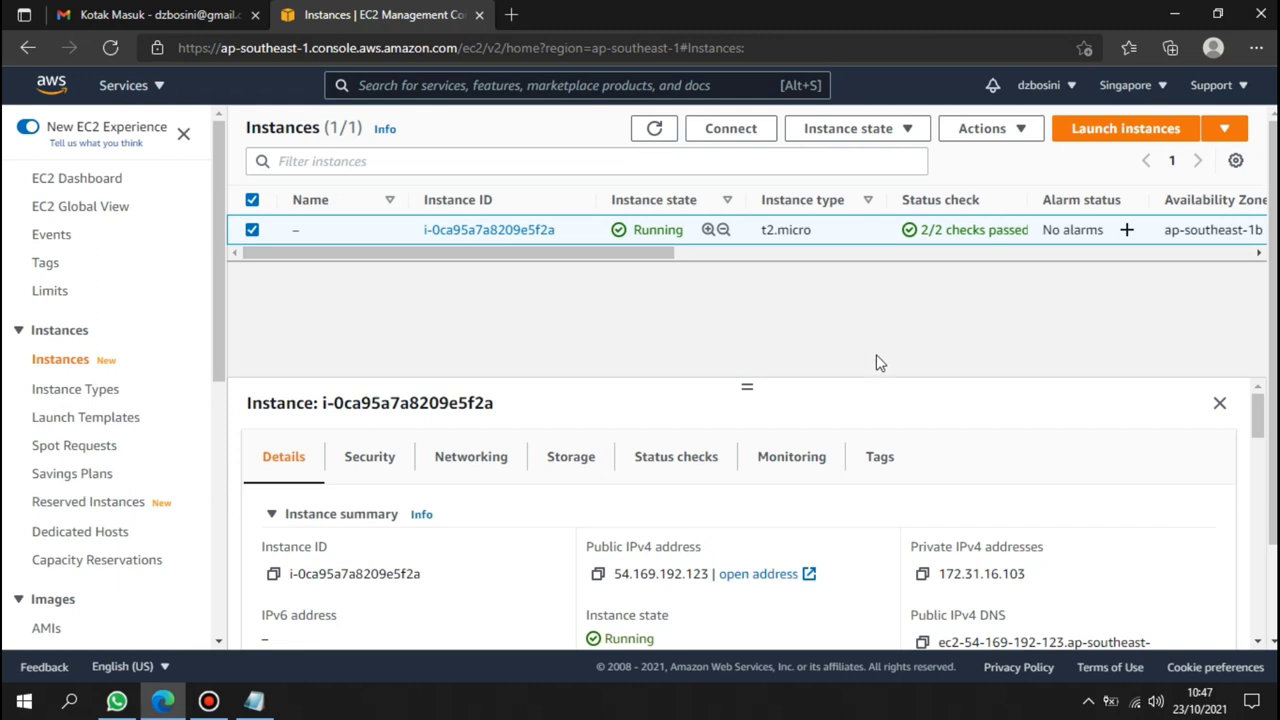
{"action": "left_click_drag", "start_coordinate": [583, 556], "coordinate": [729, 562]}
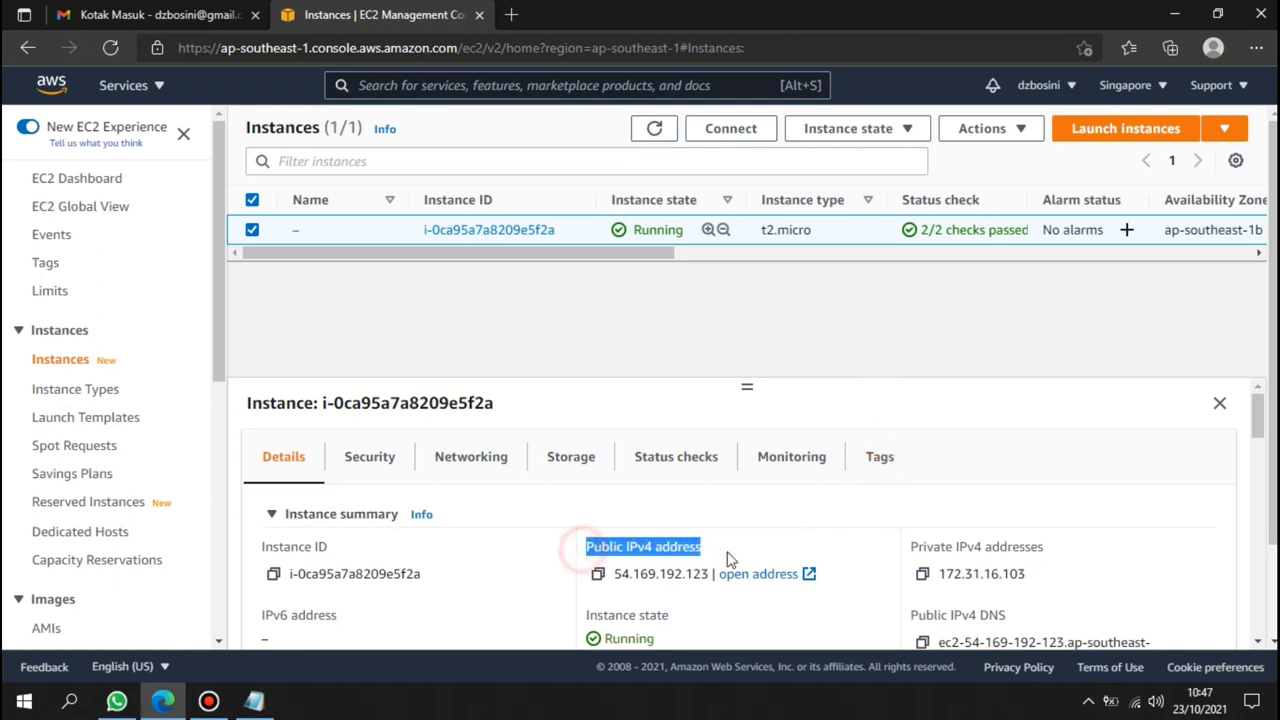
{"action": "left_click", "coordinate": [600, 578]}
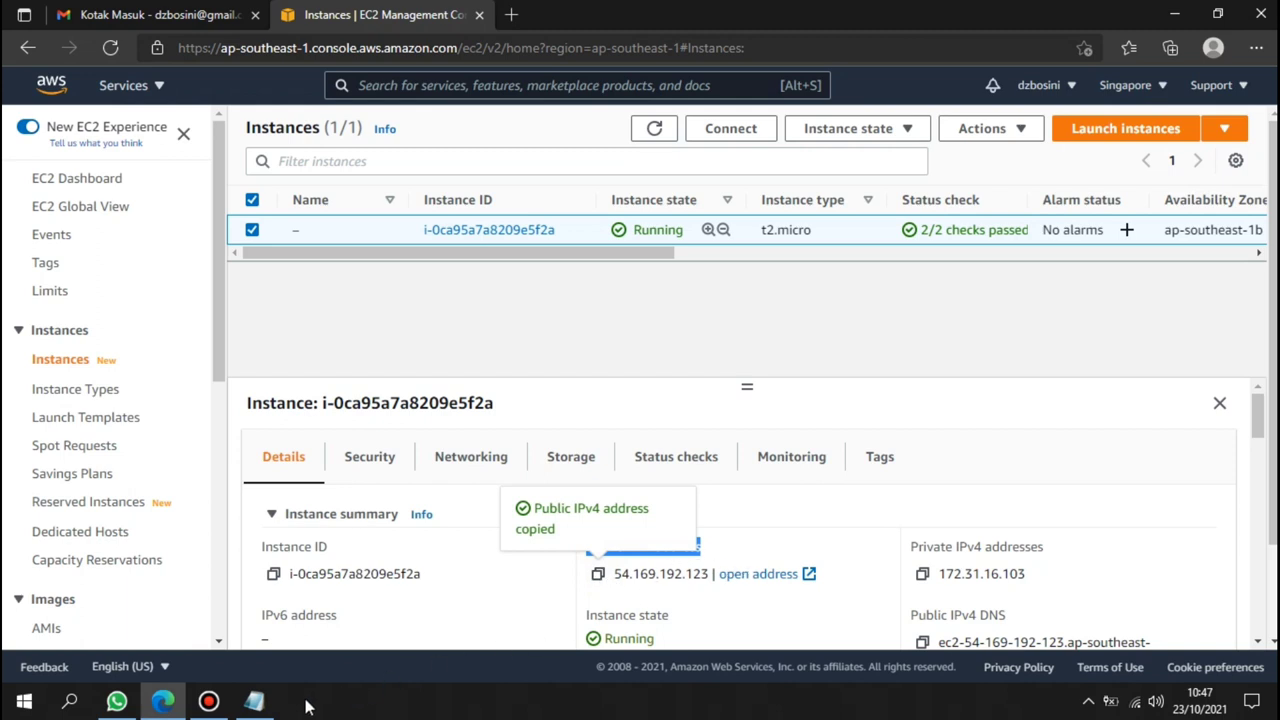
Step: Switch to Notepad, add the line "IP : 54.169.192.123" above the credentials, and minimize the note
{"action": "left_click", "coordinate": [254, 701]}
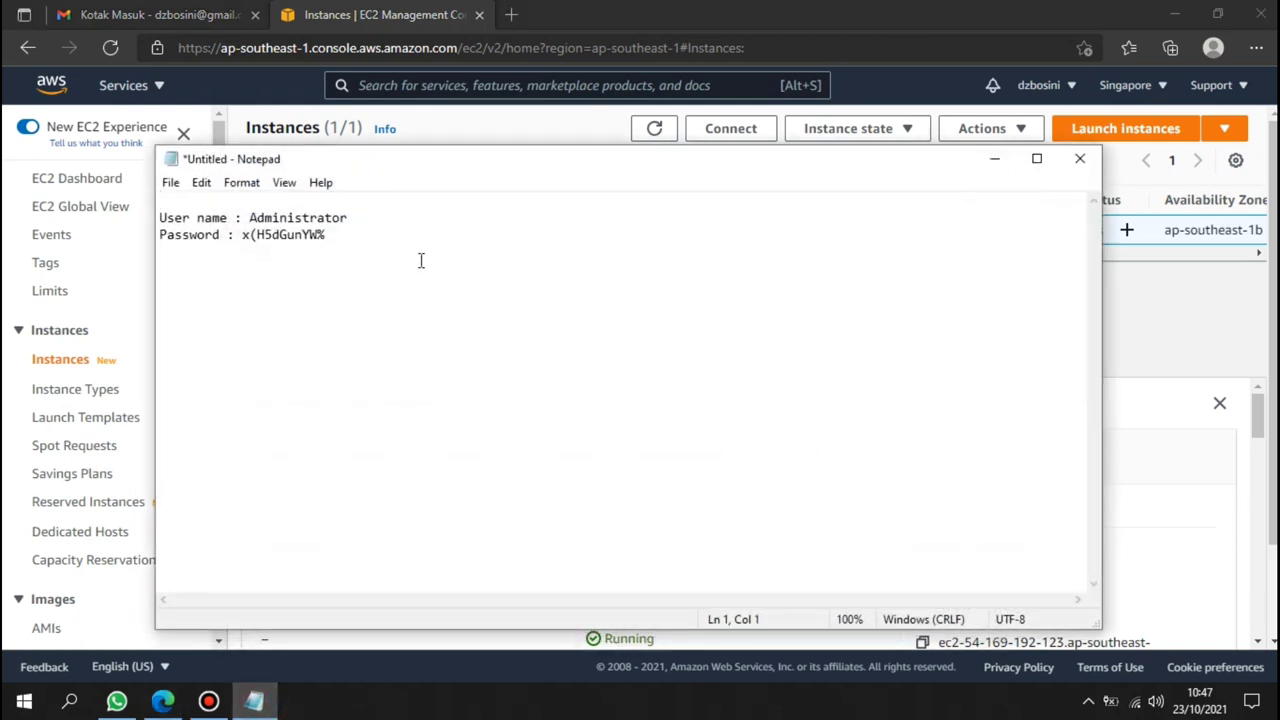
{"action": "key", "text": "ctrl+v"}
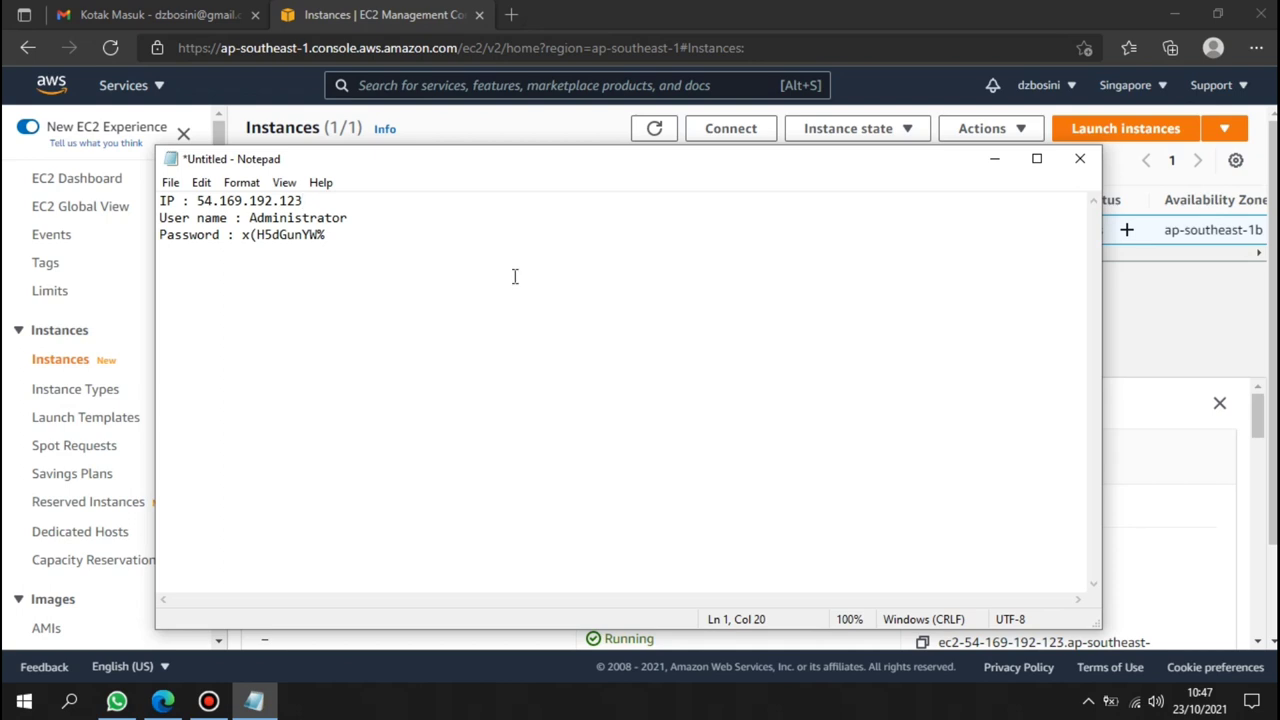
{"action": "left_click", "coordinate": [995, 162]}
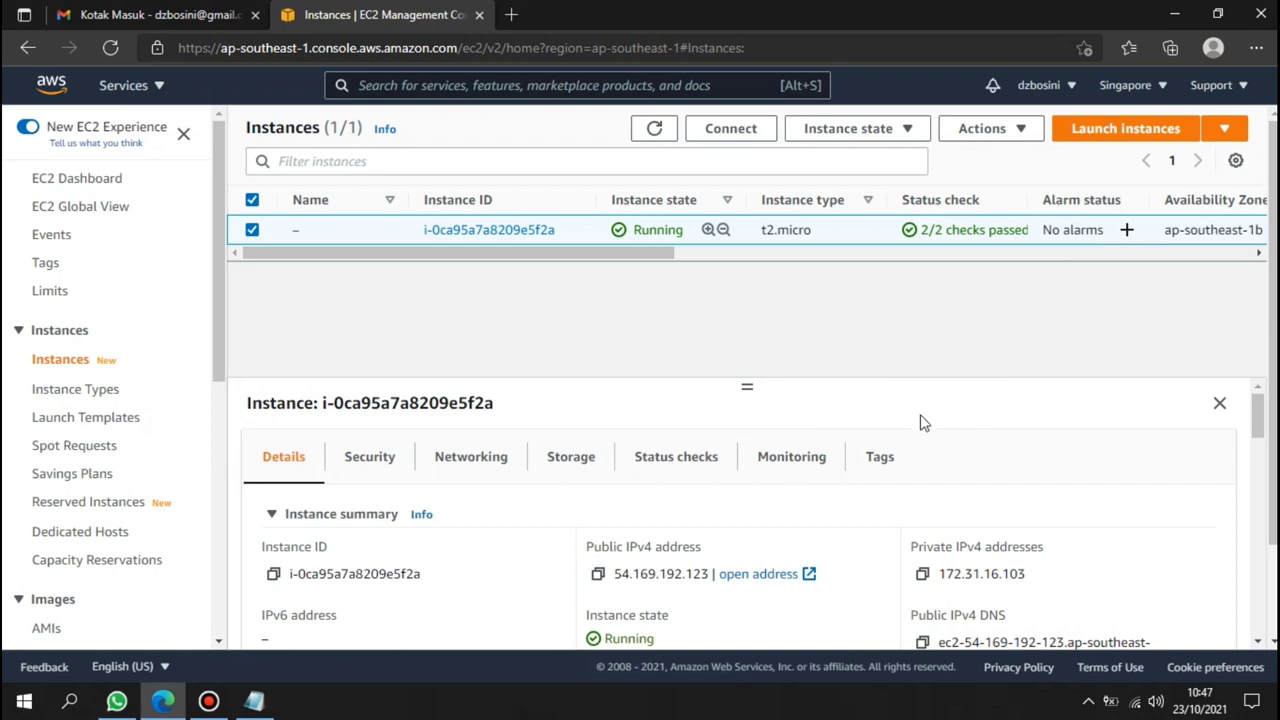
Step: Look through the instance's details, including its full summary page and networking information
{"action": "scroll", "coordinate": [924, 422], "scroll_direction": "down", "scroll_amount": 2}
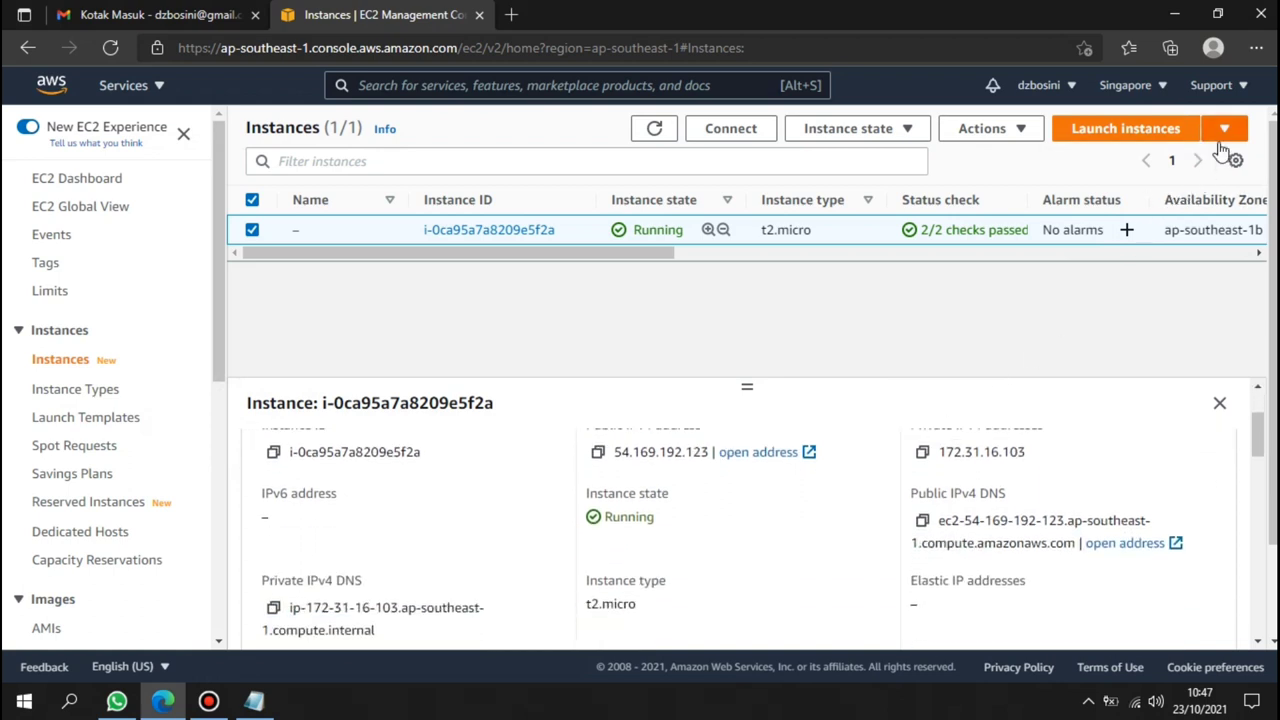
{"action": "scroll", "coordinate": [1120, 480], "scroll_direction": "down", "scroll_amount": 1}
{"action": "scroll", "coordinate": [1123, 480], "scroll_direction": "up", "scroll_amount": 2}
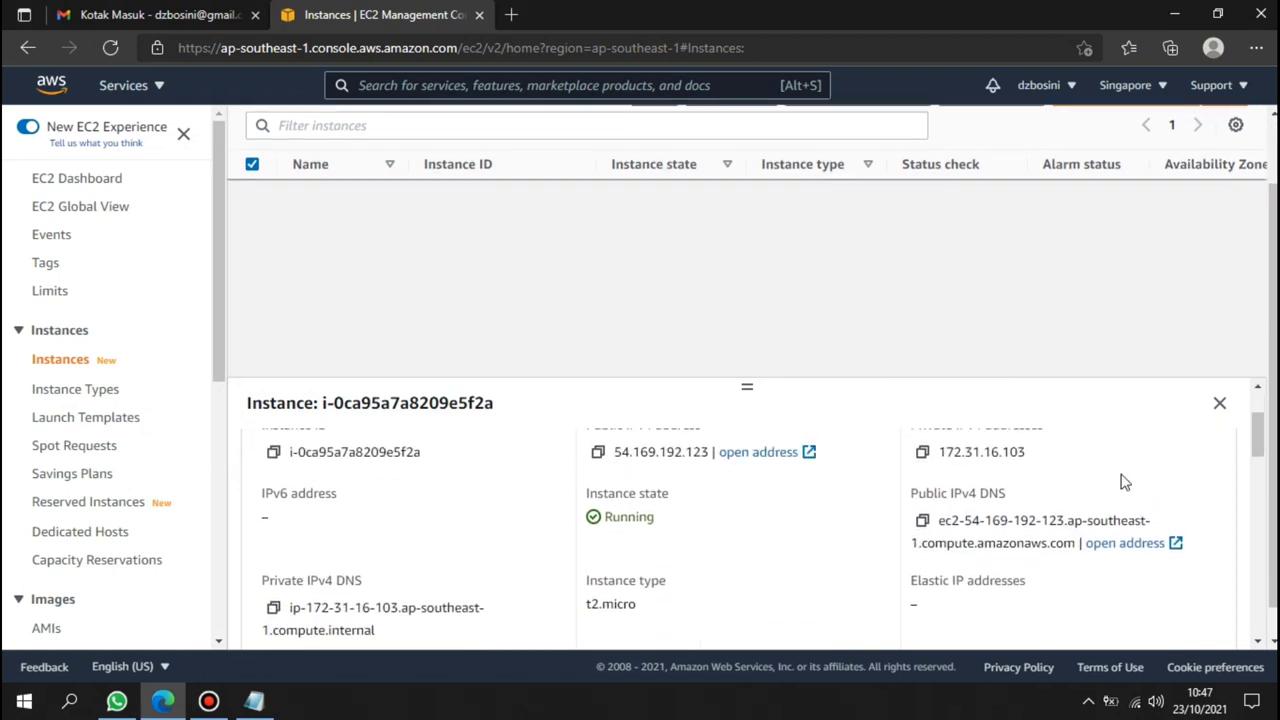
{"action": "scroll", "coordinate": [1257, 428], "scroll_direction": "up", "scroll_amount": 2}
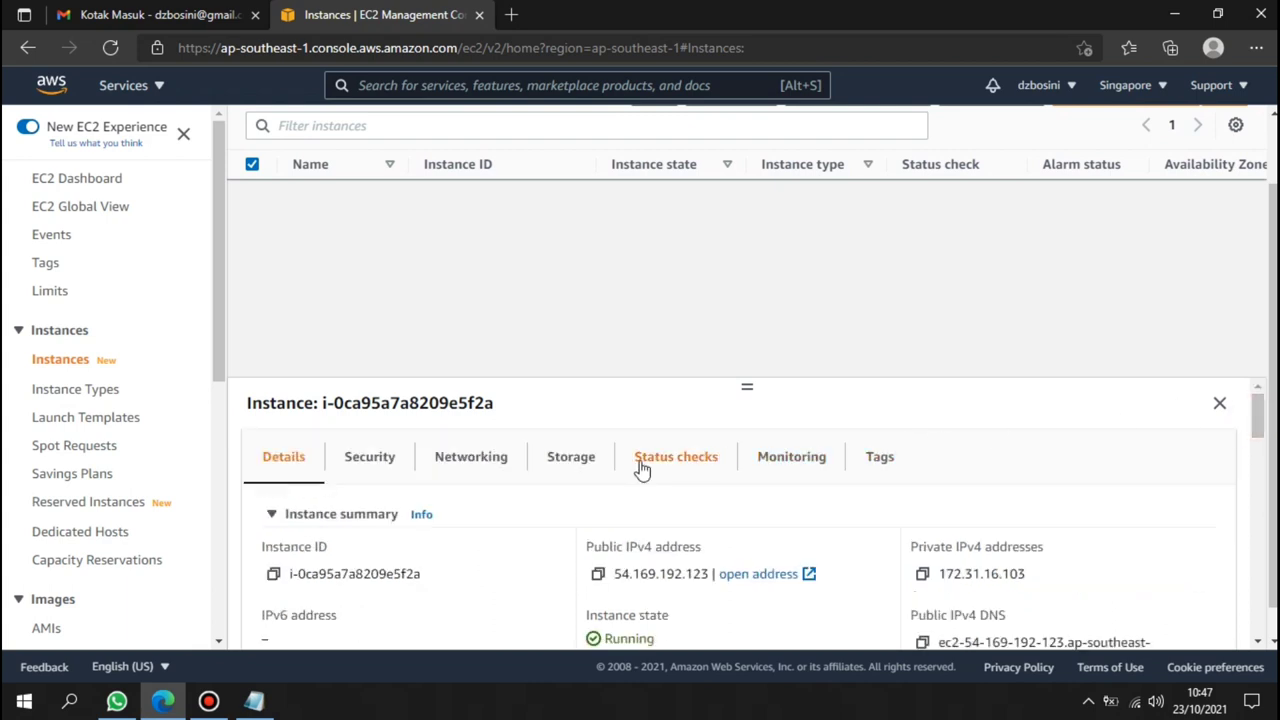
{"action": "scroll", "coordinate": [453, 398], "scroll_direction": "up", "scroll_amount": 1}
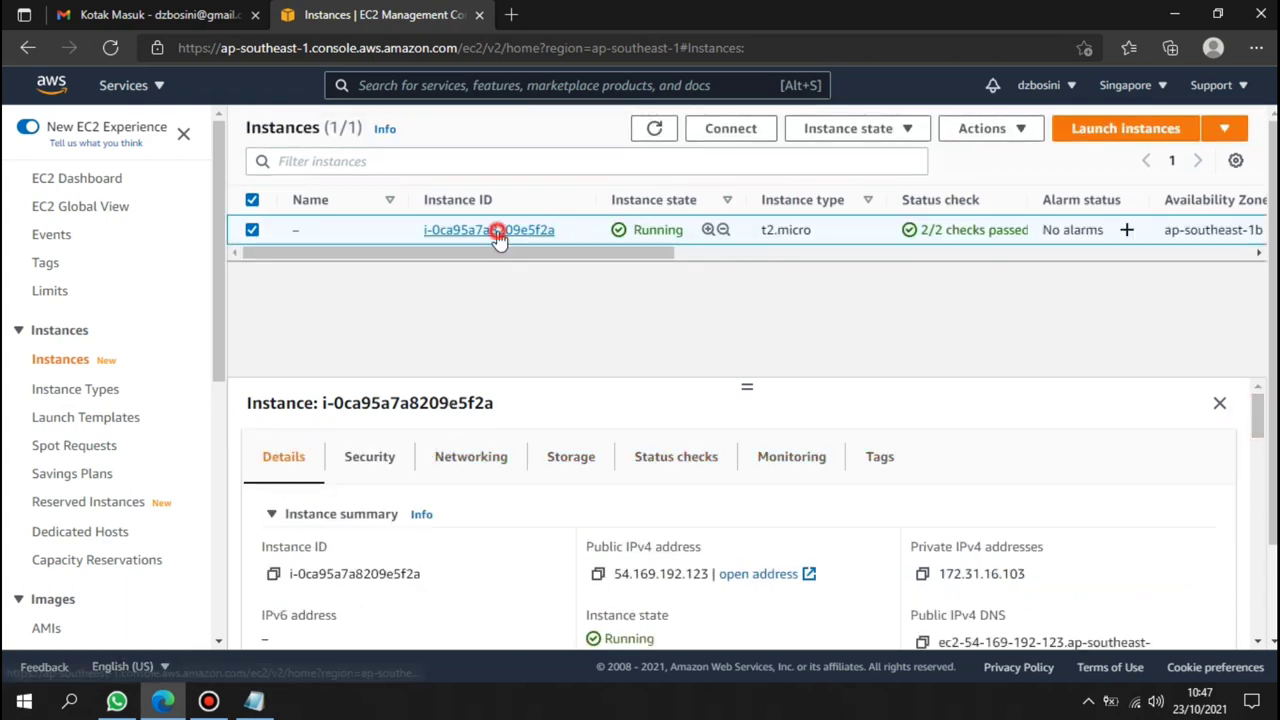
{"action": "left_click", "coordinate": [502, 230]}
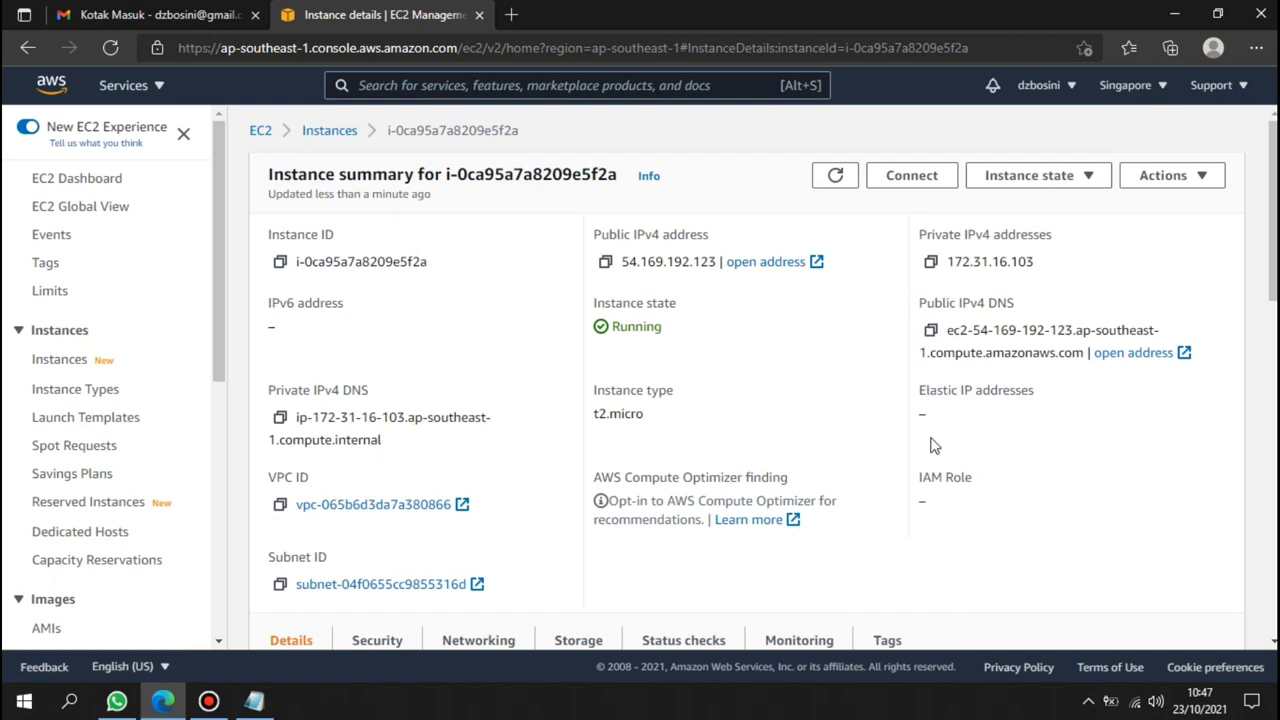
{"action": "scroll", "coordinate": [930, 445], "scroll_direction": "down", "scroll_amount": 4}
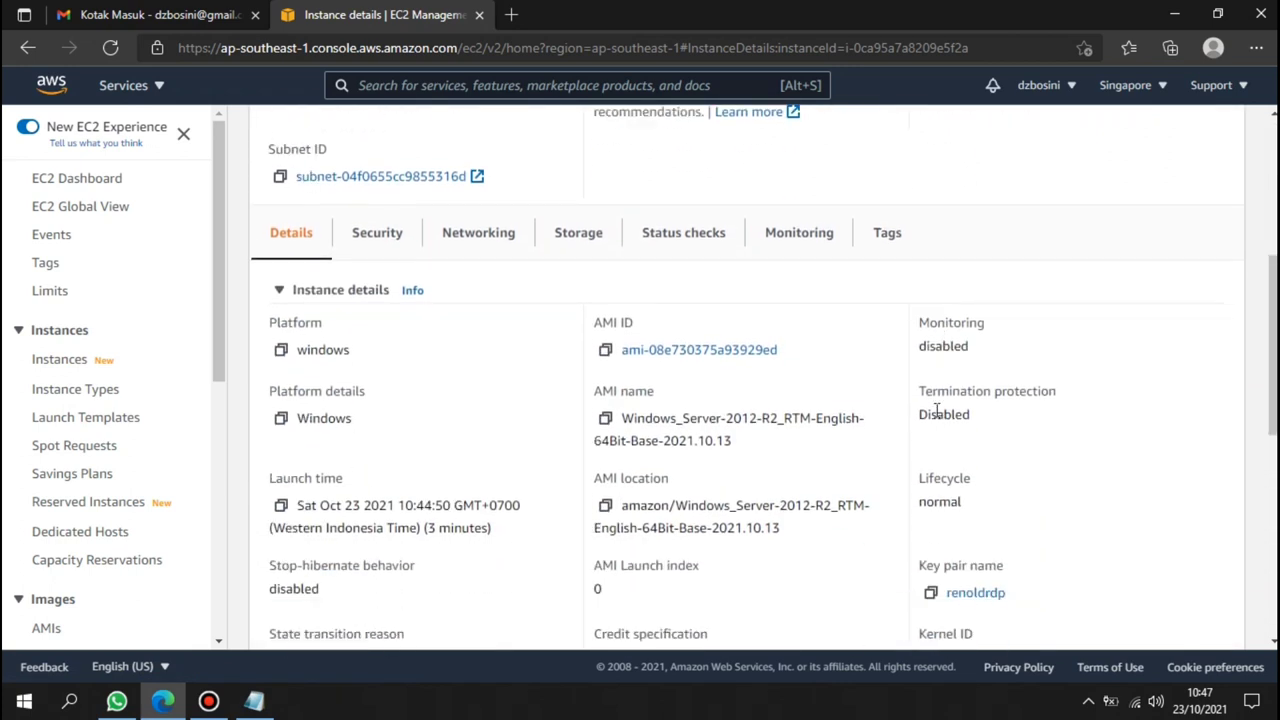
{"action": "scroll", "coordinate": [857, 303], "scroll_direction": "down", "scroll_amount": 1}
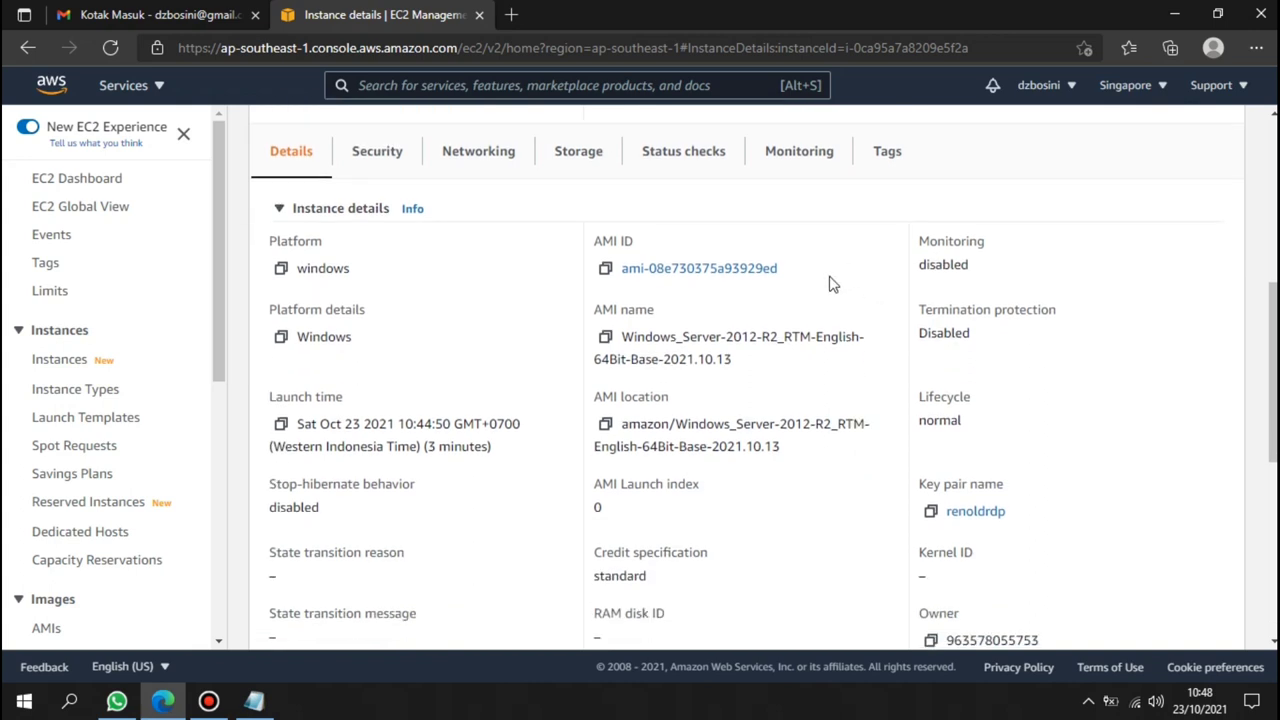
{"action": "left_click", "coordinate": [475, 155]}
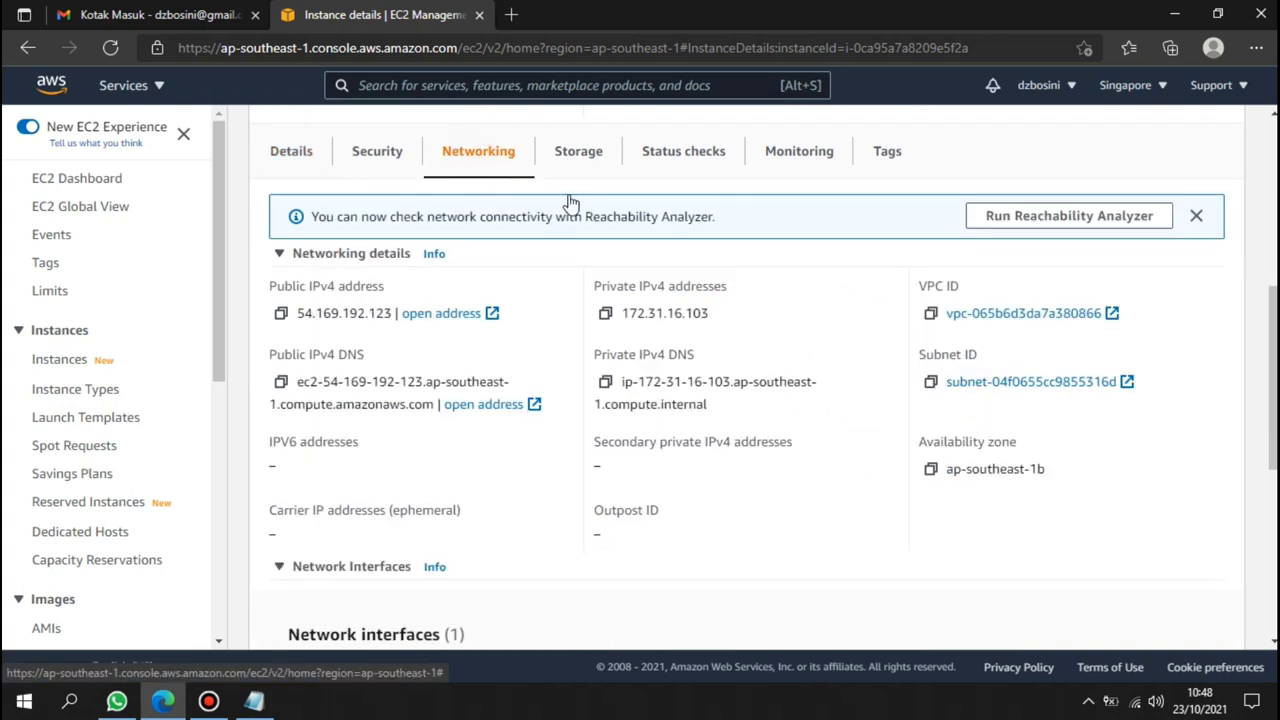
Step: Examine the instance's network interfaces, including the public and private IPv4 columns, and its Elastic IP addresses section
{"action": "scroll", "coordinate": [570, 204], "scroll_direction": "down", "scroll_amount": 5}
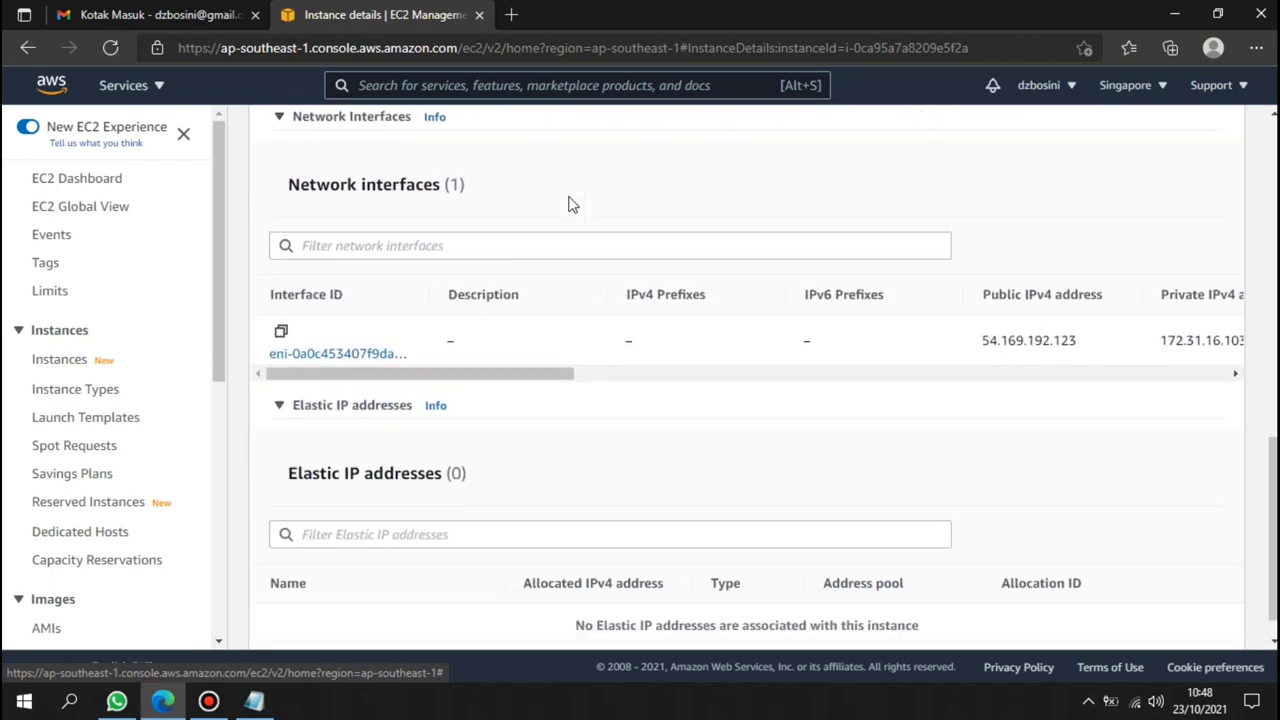
{"action": "left_click_drag", "start_coordinate": [512, 340], "coordinate": [700, 349]}
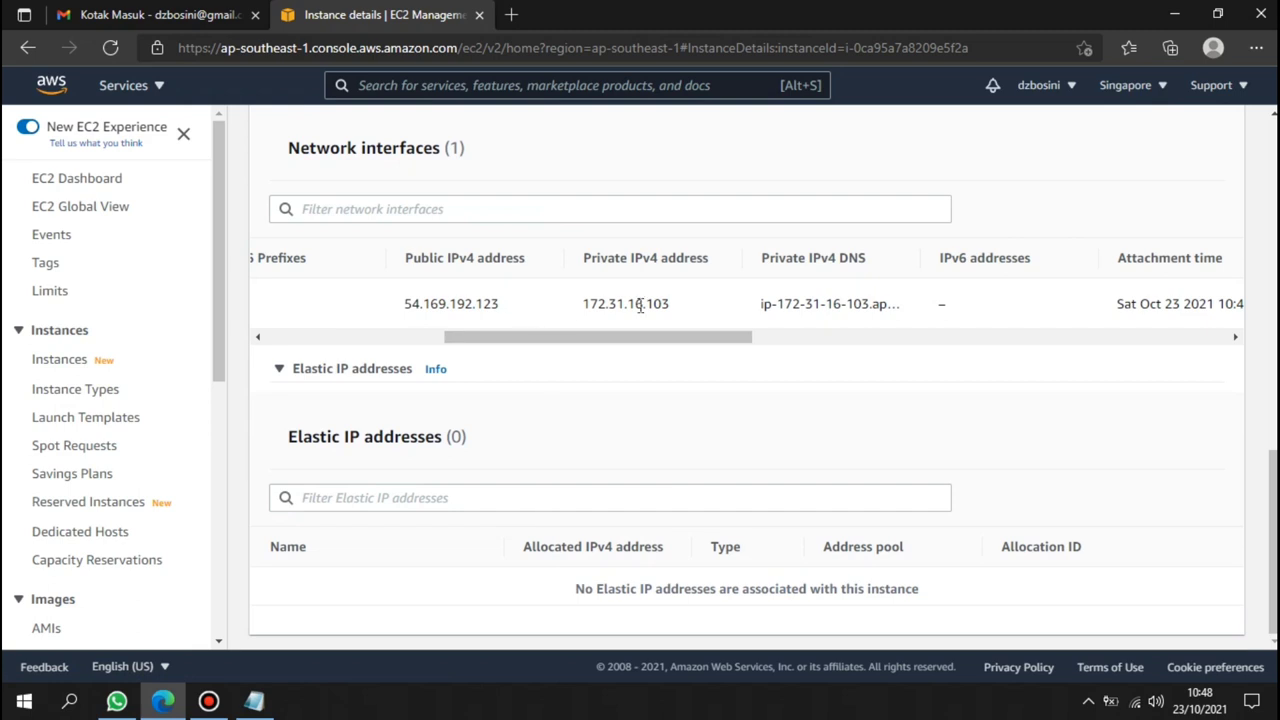
{"action": "left_click_drag", "start_coordinate": [723, 337], "coordinate": [420, 352]}
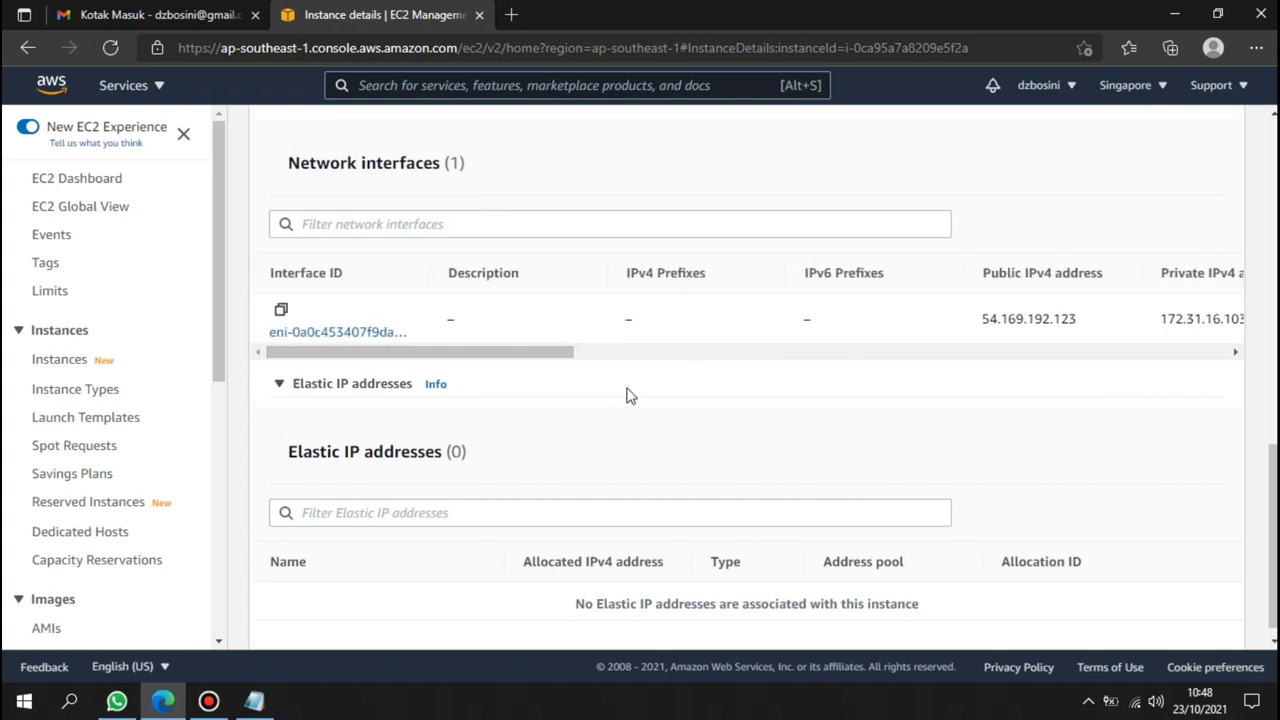
{"action": "scroll", "coordinate": [625, 340], "scroll_direction": "up", "scroll_amount": 5}
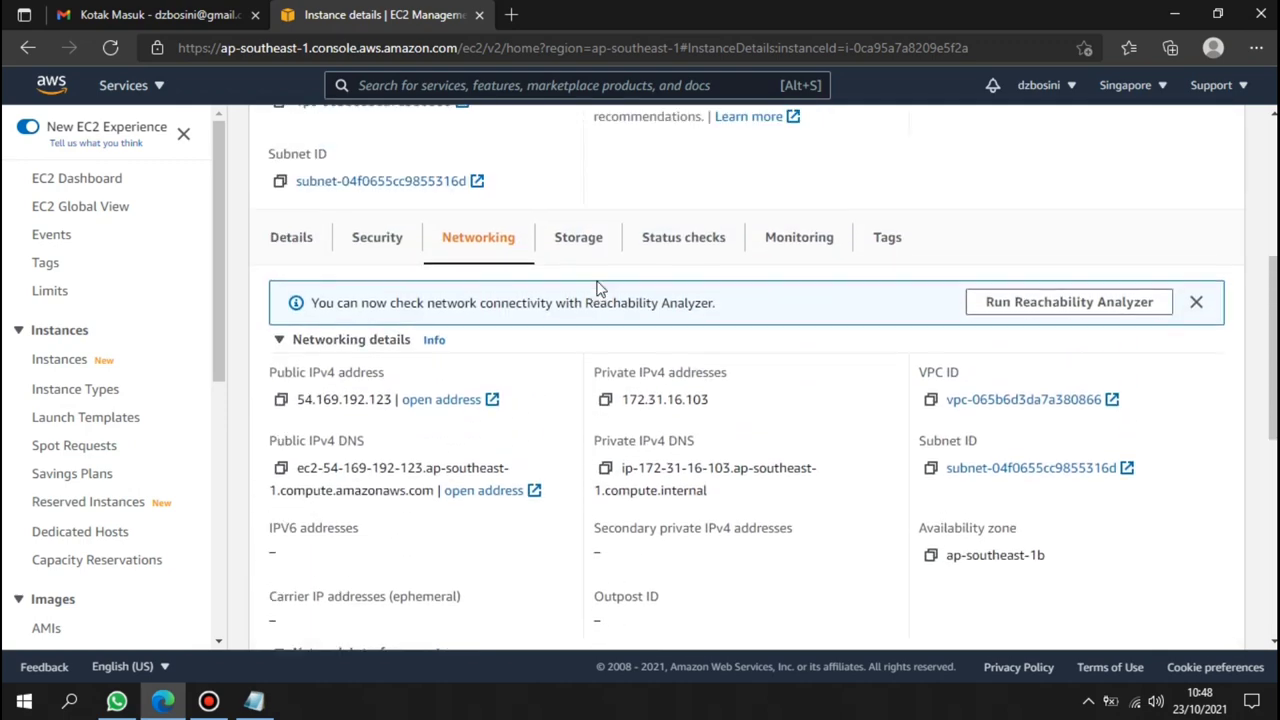
{"action": "scroll", "coordinate": [598, 288], "scroll_direction": "up", "scroll_amount": 3}
{"action": "scroll", "coordinate": [604, 540], "scroll_direction": "down", "scroll_amount": 2}
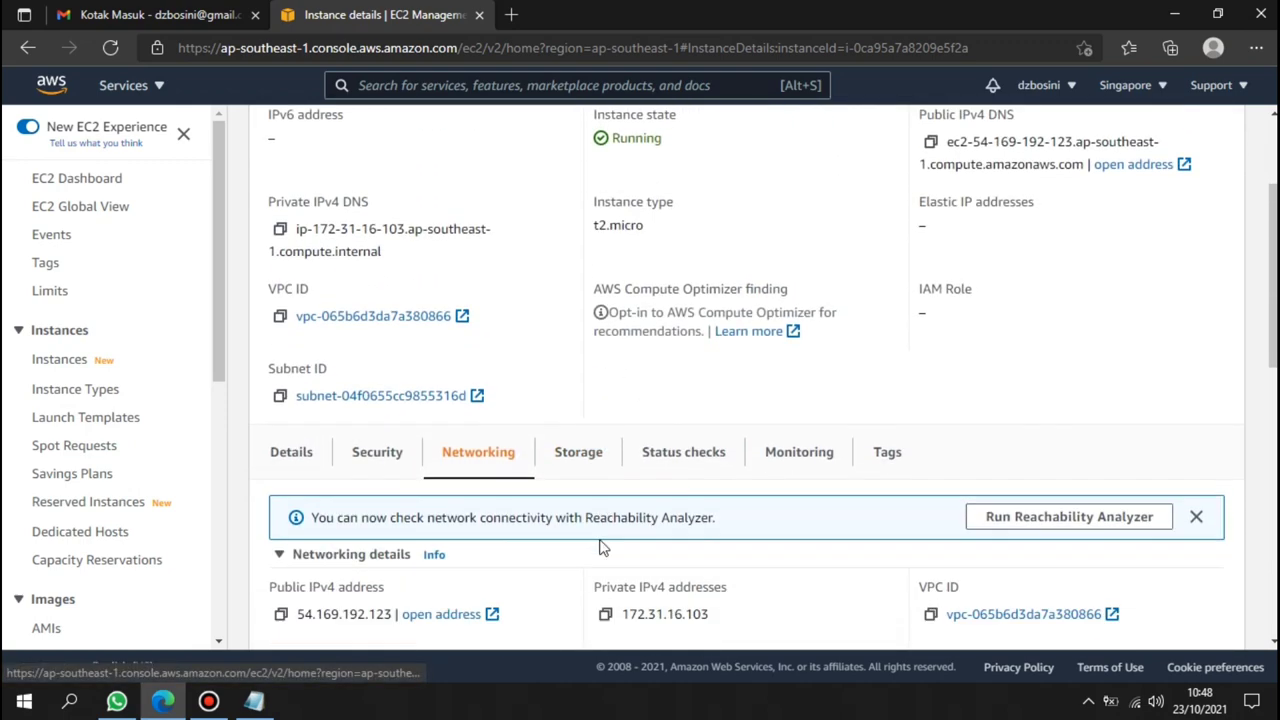
Step: Look through the instance's status checks, monitoring, tags, and storage information
{"action": "left_click", "coordinate": [674, 400]}
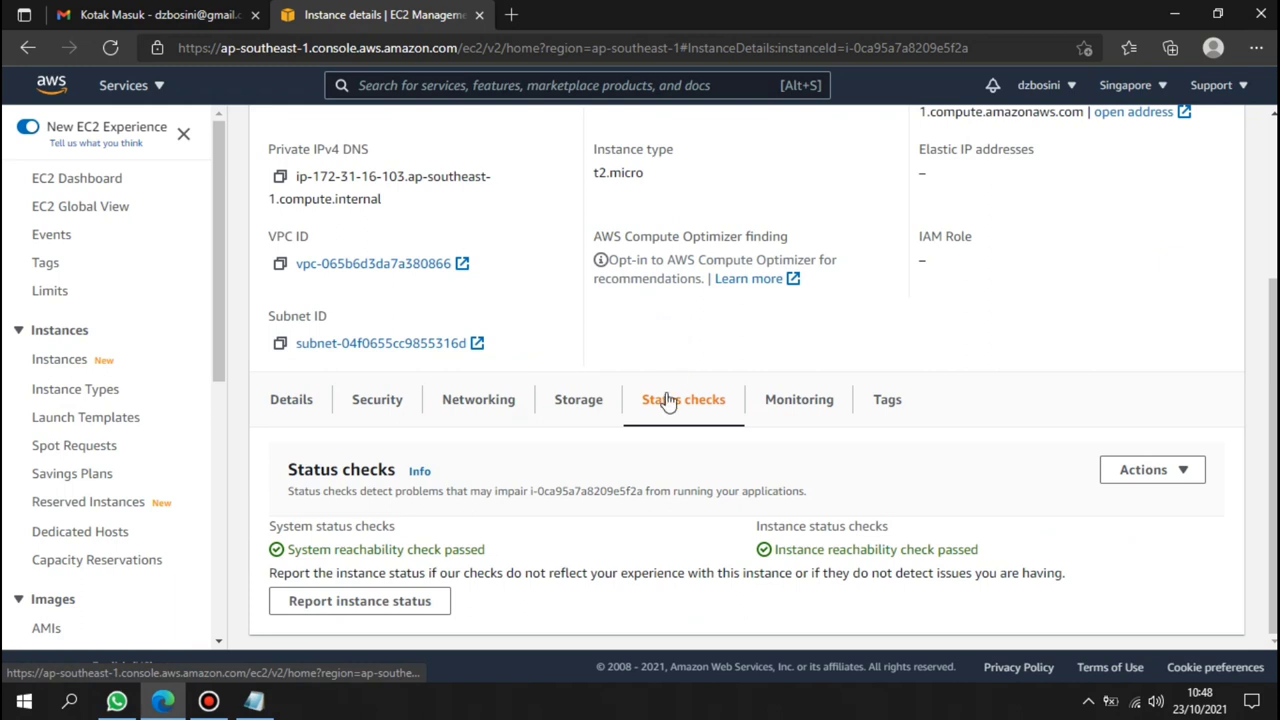
{"action": "left_click", "coordinate": [768, 403]}
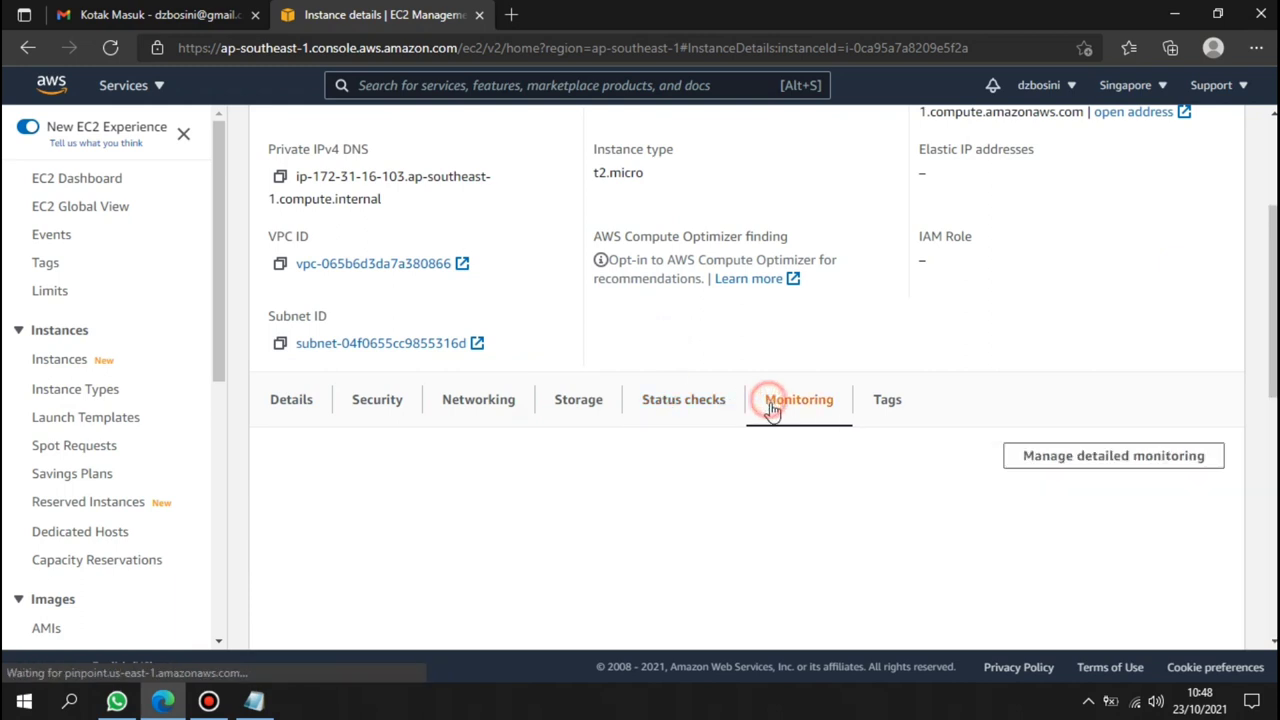
{"action": "scroll", "coordinate": [771, 440], "scroll_direction": "down", "scroll_amount": 1}
{"action": "left_click", "coordinate": [893, 327]}
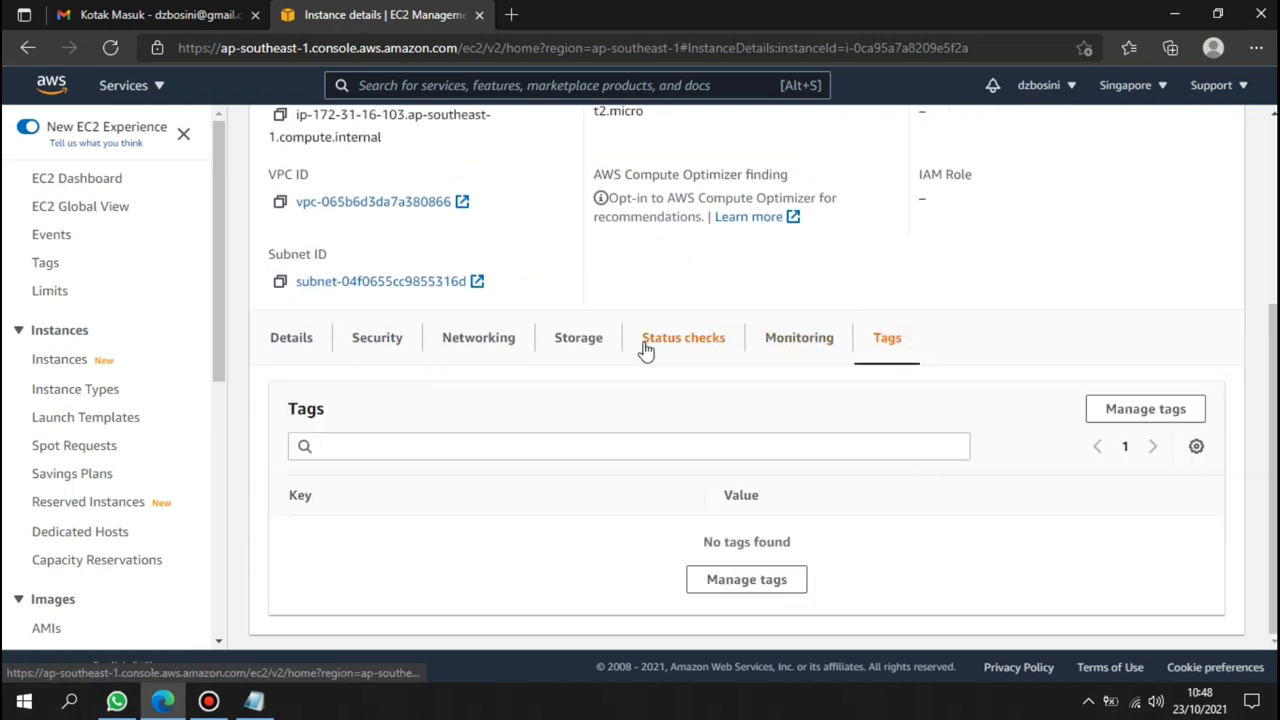
{"action": "left_click", "coordinate": [575, 345]}
{"action": "scroll", "coordinate": [570, 386], "scroll_direction": "down", "scroll_amount": 1}
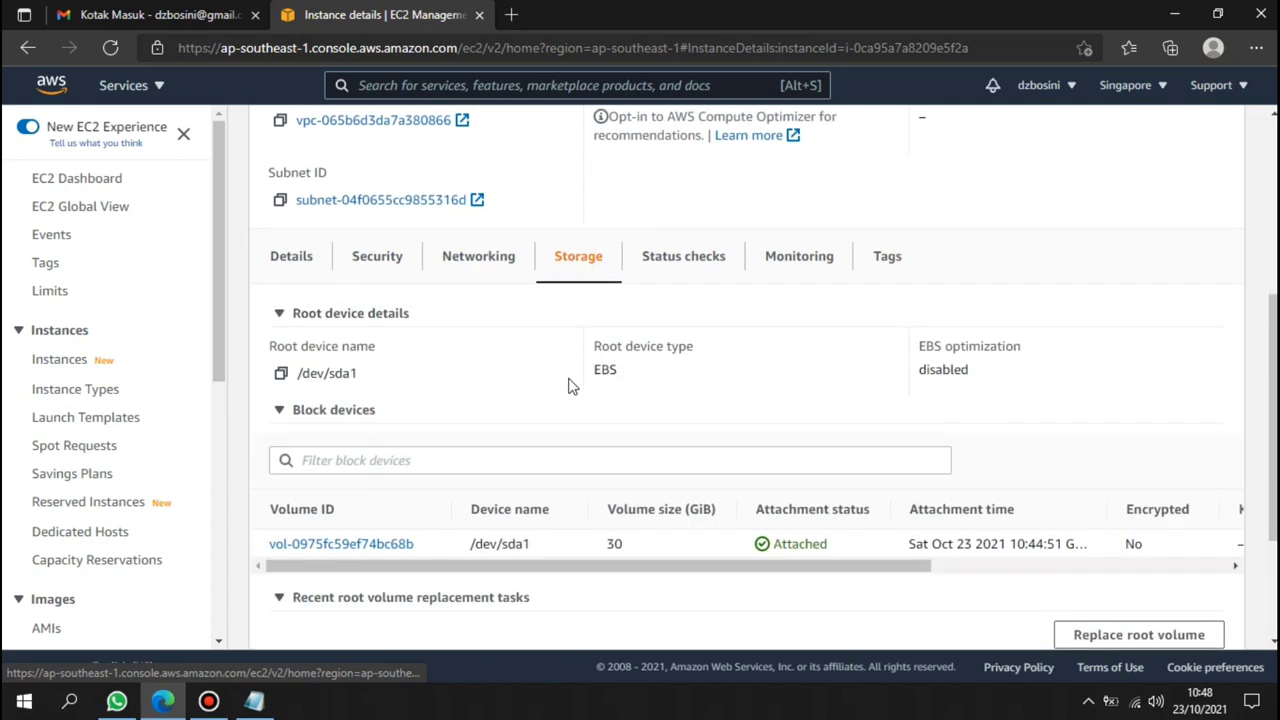
Step: Review the instance's platform, AMI, key pair, and host details, and check the instance state in its summary
{"action": "left_click", "coordinate": [296, 262]}
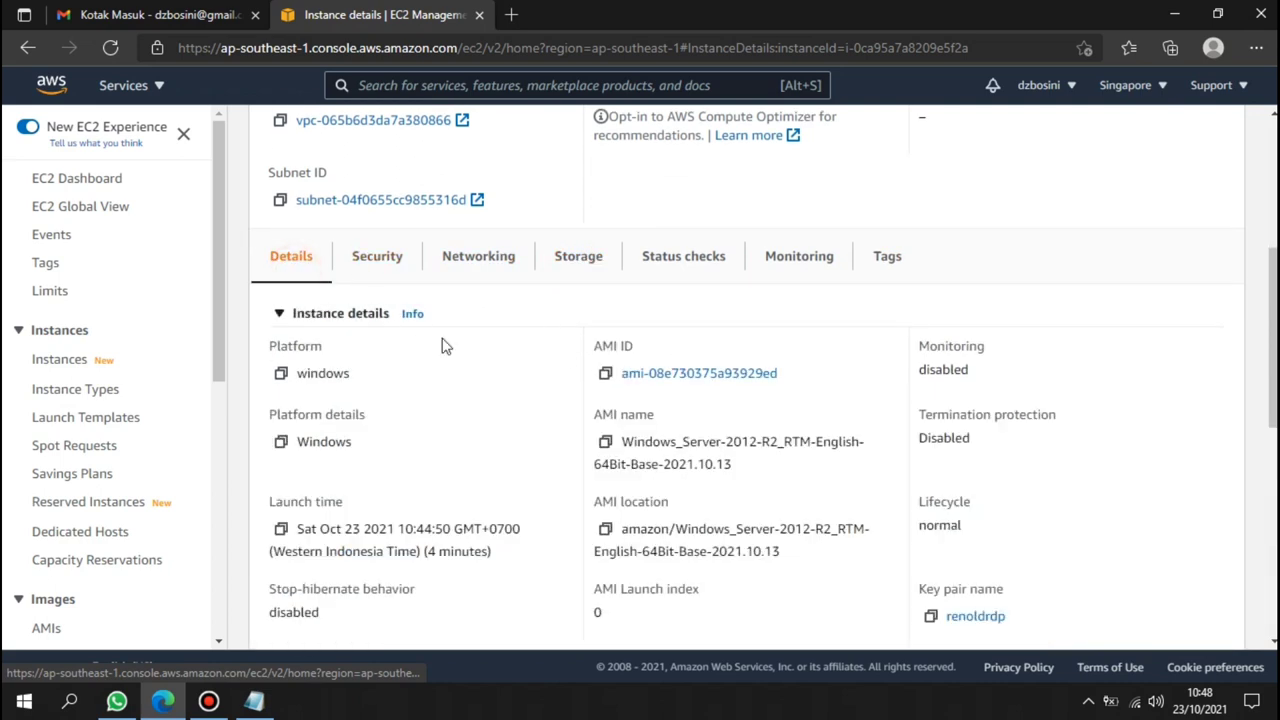
{"action": "scroll", "coordinate": [526, 383], "scroll_direction": "down", "scroll_amount": 1}
{"action": "scroll", "coordinate": [526, 389], "scroll_direction": "down", "scroll_amount": 2}
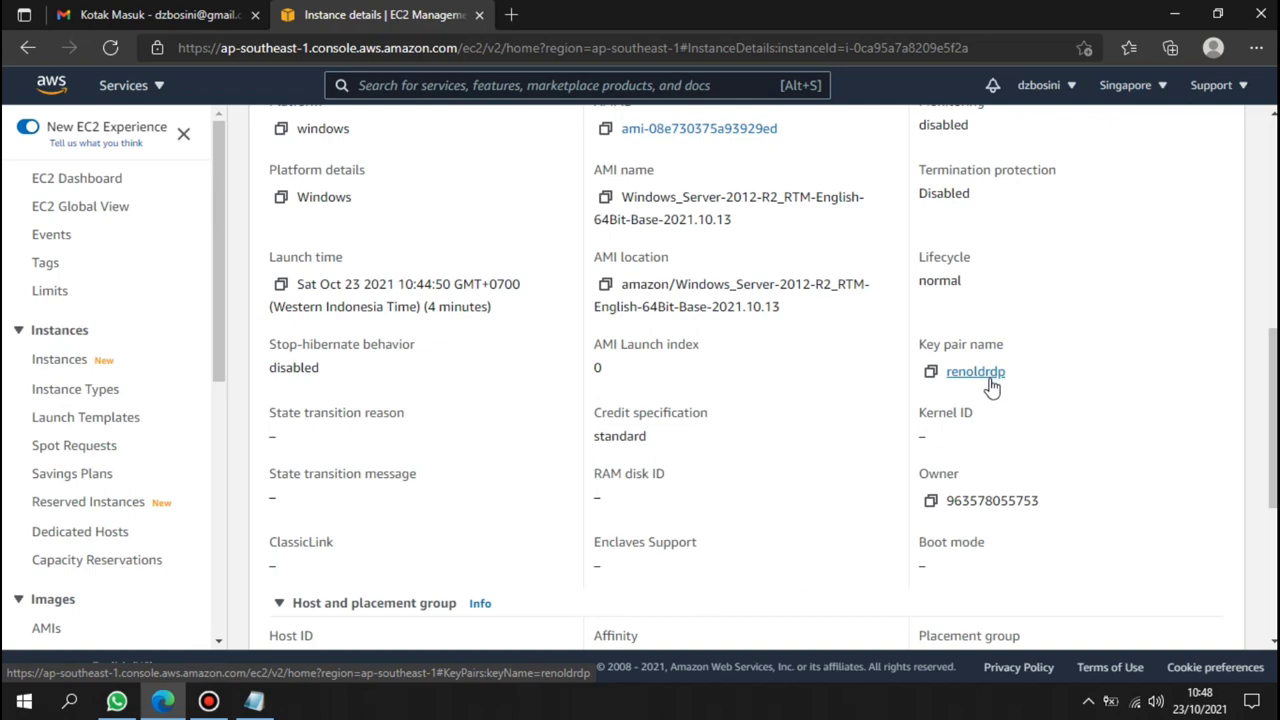
{"action": "scroll", "coordinate": [990, 386], "scroll_direction": "down", "scroll_amount": 2}
{"action": "scroll", "coordinate": [990, 386], "scroll_direction": "down", "scroll_amount": 2}
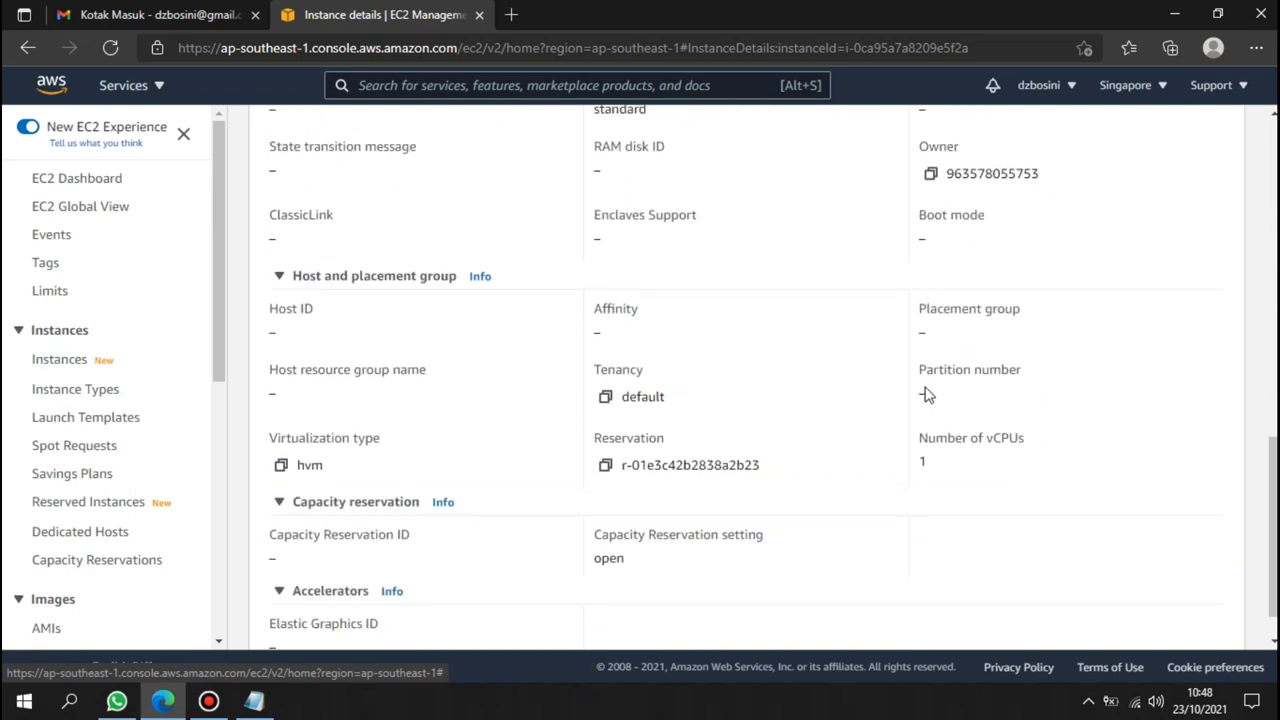
{"action": "scroll", "coordinate": [799, 420], "scroll_direction": "down", "scroll_amount": 1}
{"action": "scroll", "coordinate": [799, 420], "scroll_direction": "up", "scroll_amount": 10}
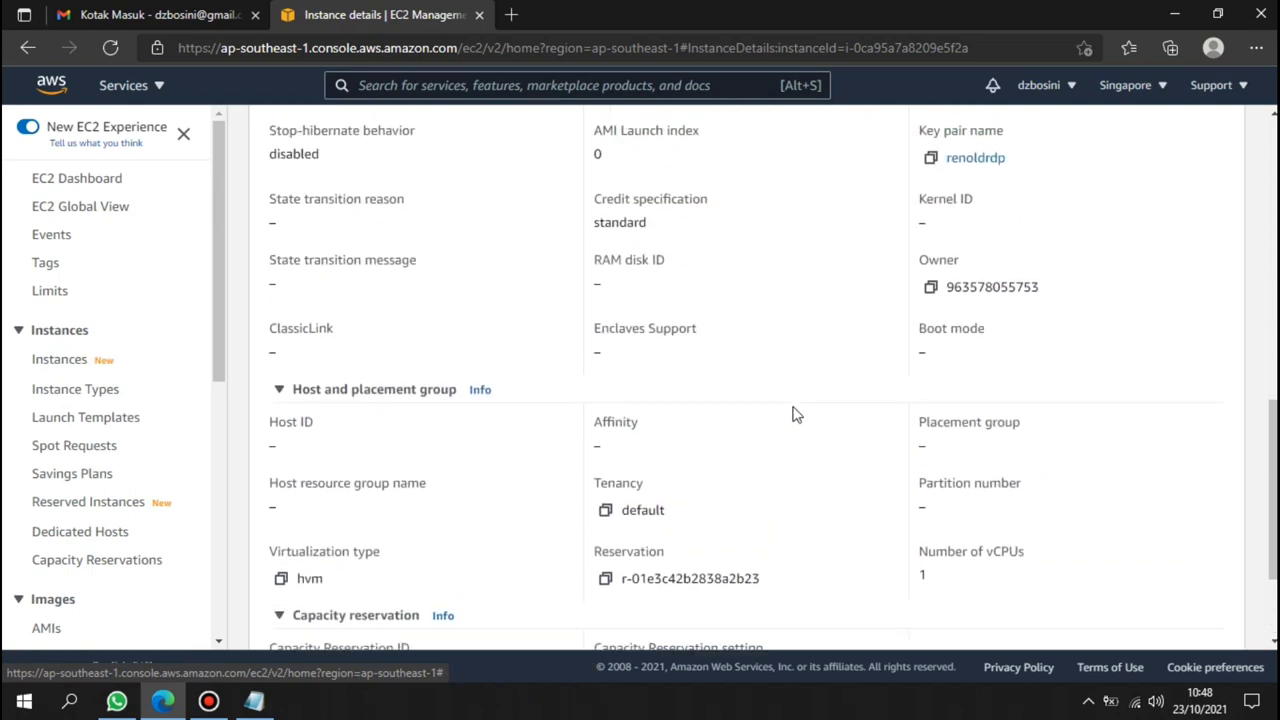
{"action": "scroll", "coordinate": [793, 412], "scroll_direction": "up", "scroll_amount": 2}
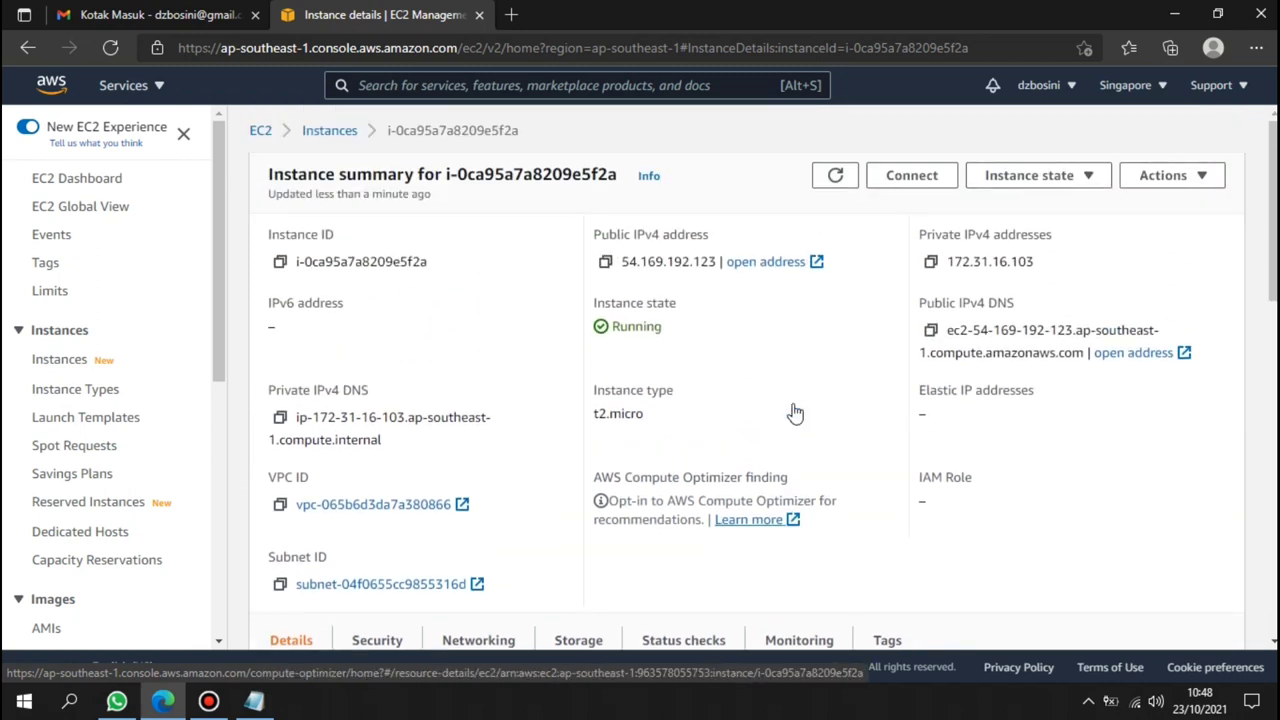
{"action": "left_click_drag", "start_coordinate": [613, 326], "coordinate": [686, 334]}
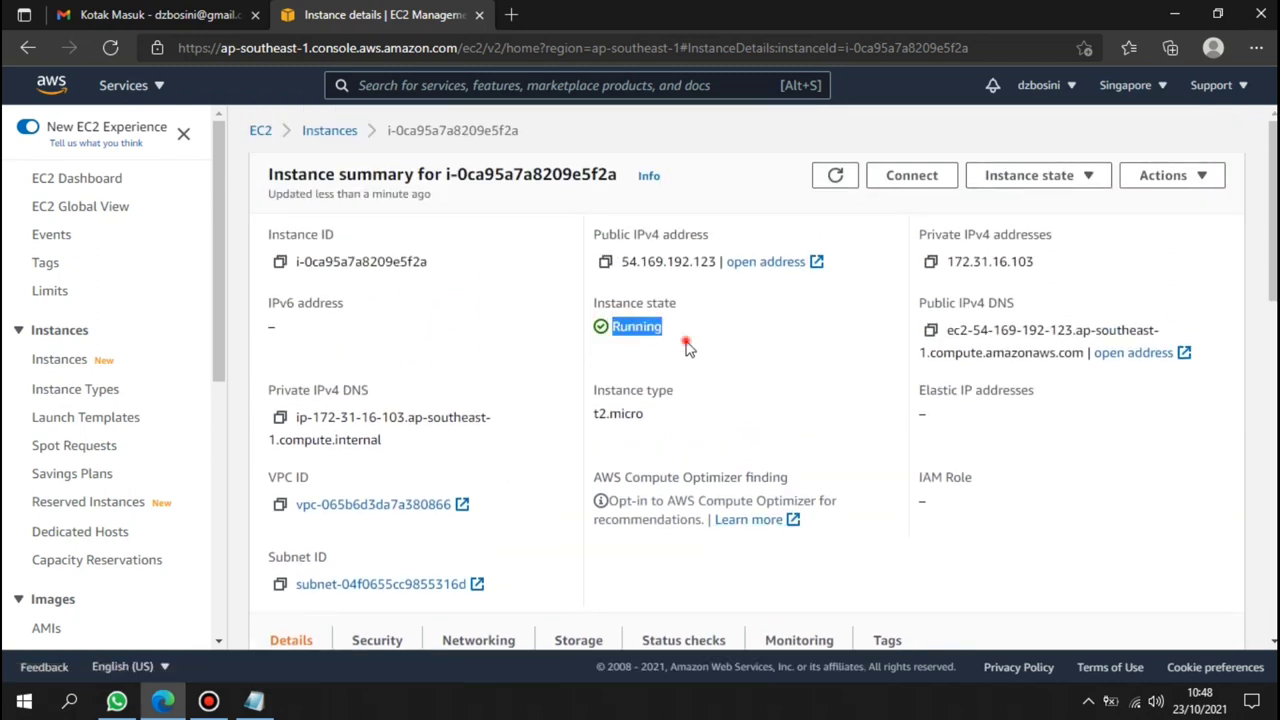
{"action": "left_click", "coordinate": [686, 345]}
Step: Launch Remote Desktop Connection with mstsc and connect to the computer 54.169.192.123
{"action": "key", "text": "super"}
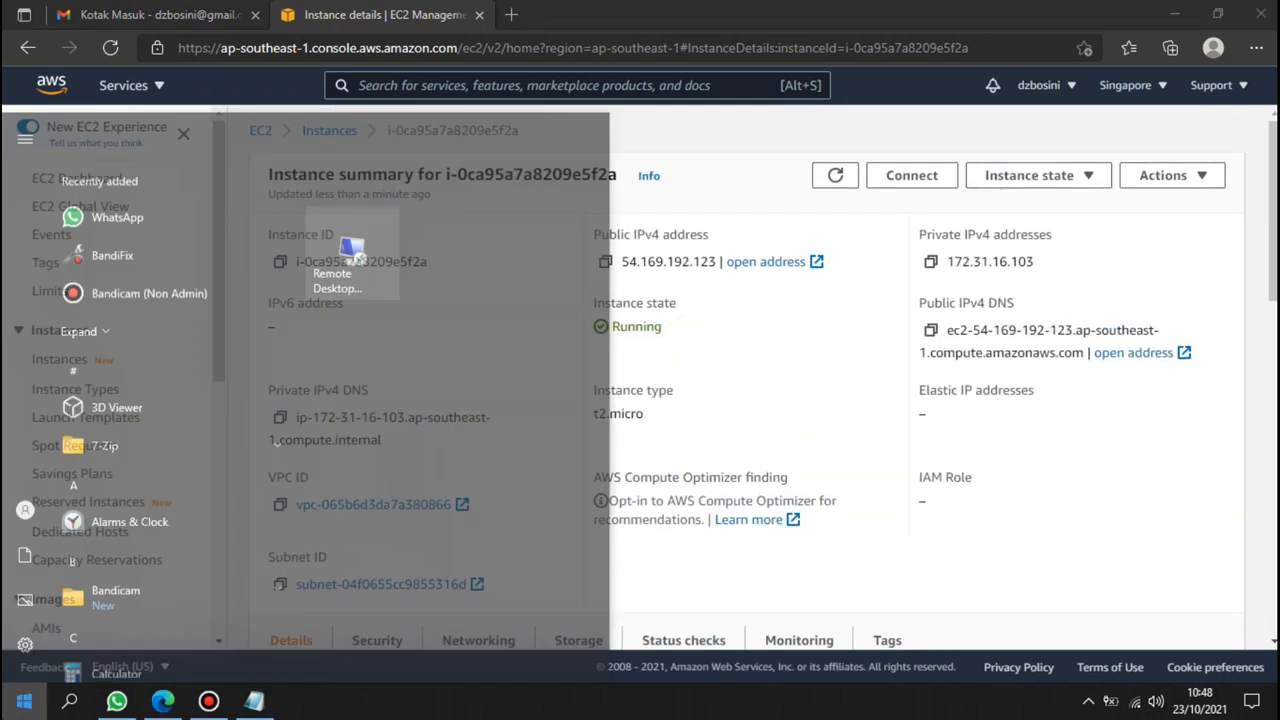
{"action": "type", "text": "mstsc"}
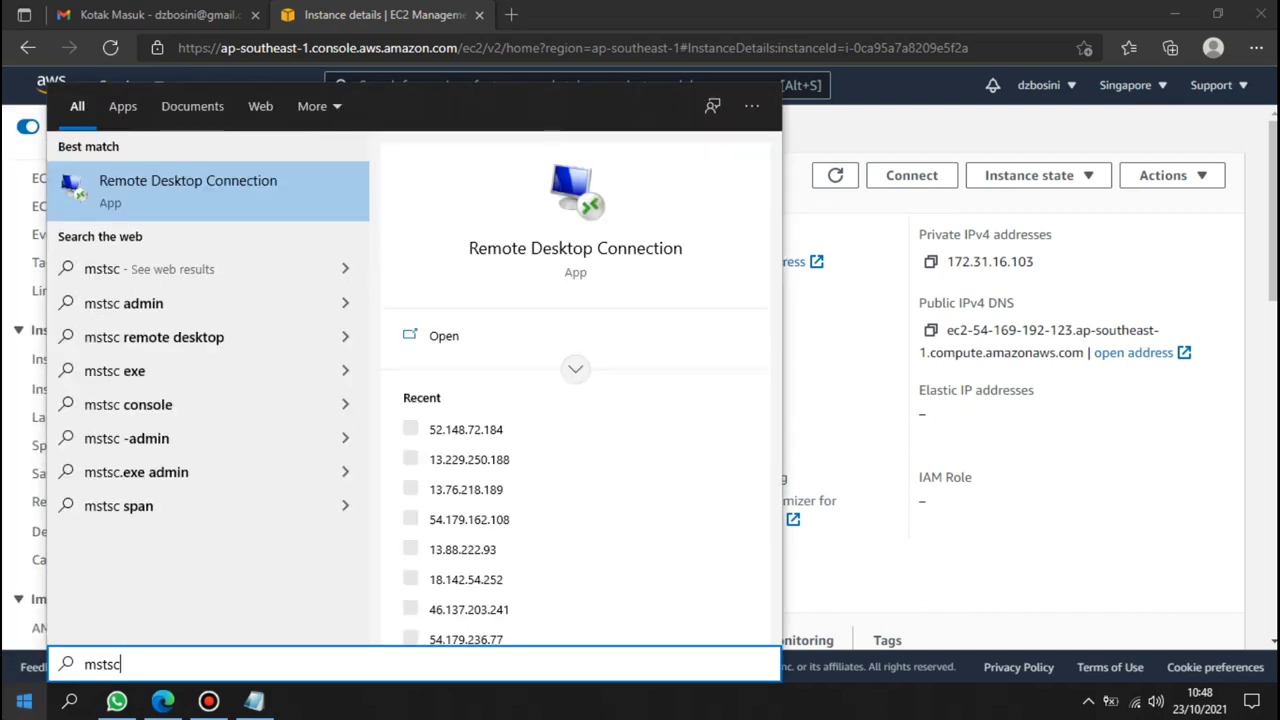
{"action": "key", "text": "Return"}
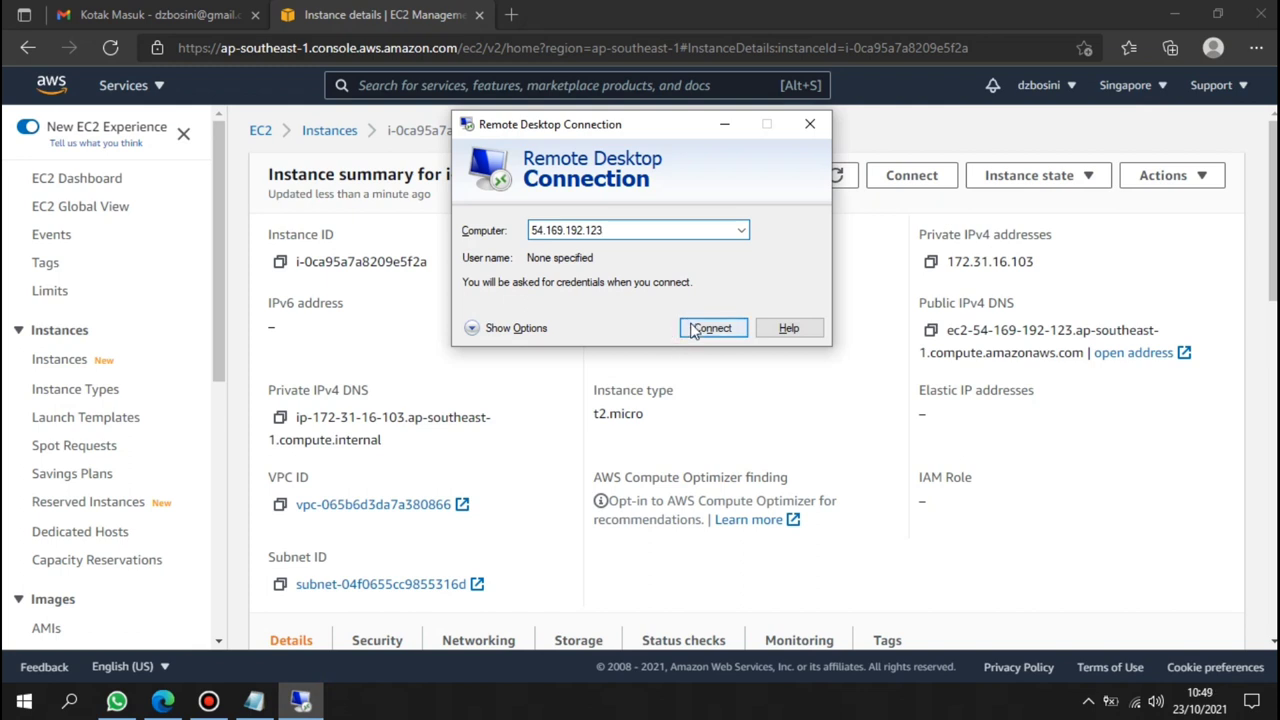
{"action": "left_click", "coordinate": [702, 334]}
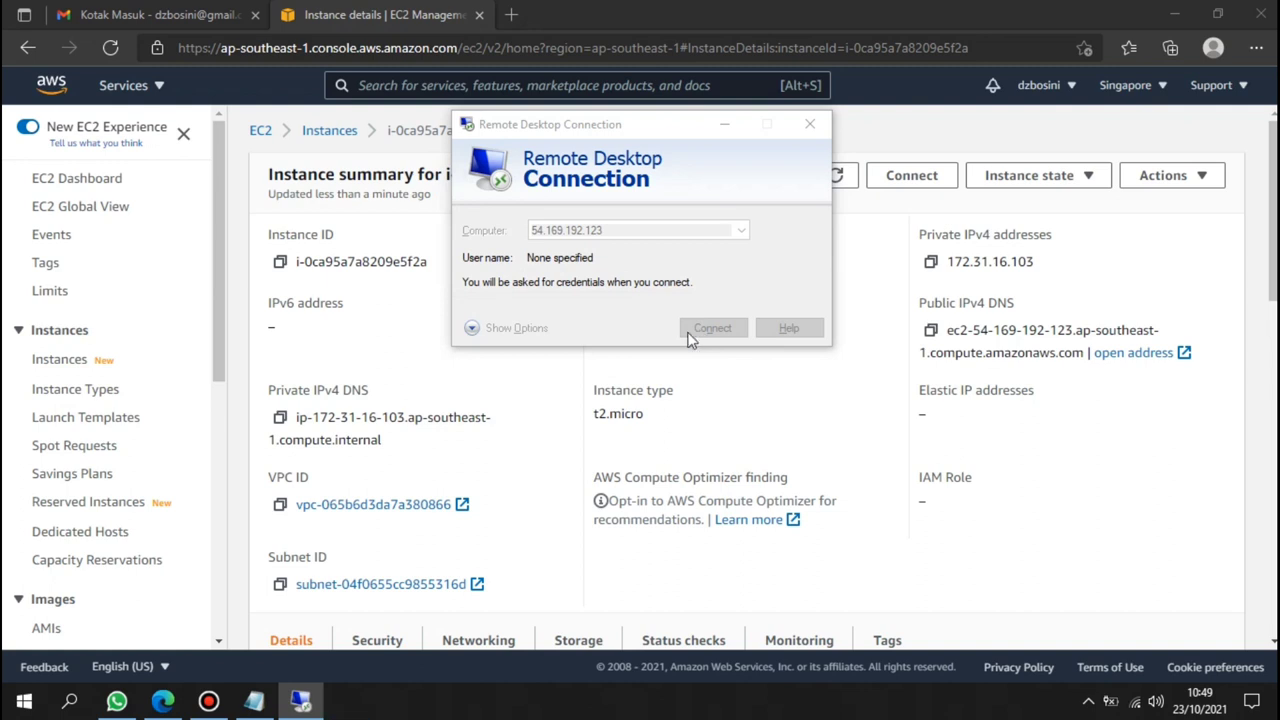
Step: Copy the user name Administrator from the Notepad note into the User name field of the Windows Security credentials prompt
{"action": "left_click", "coordinate": [254, 701]}
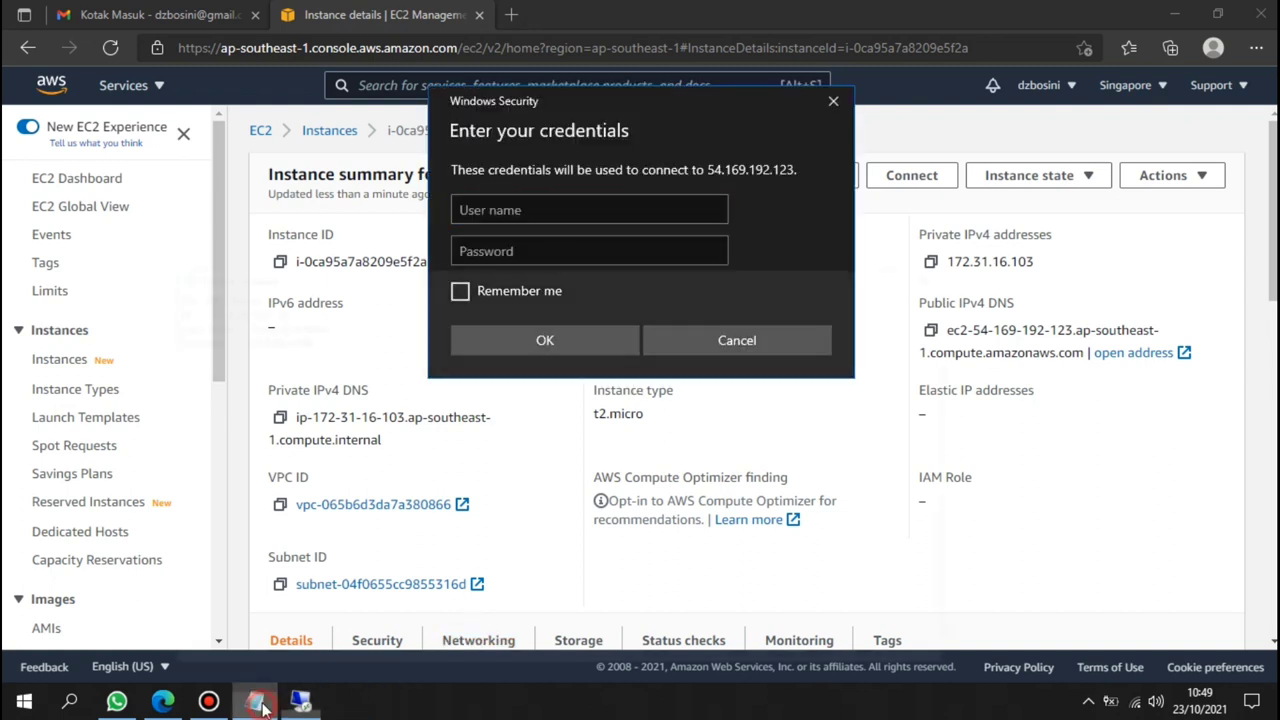
{"action": "double_click", "coordinate": [368, 217]}
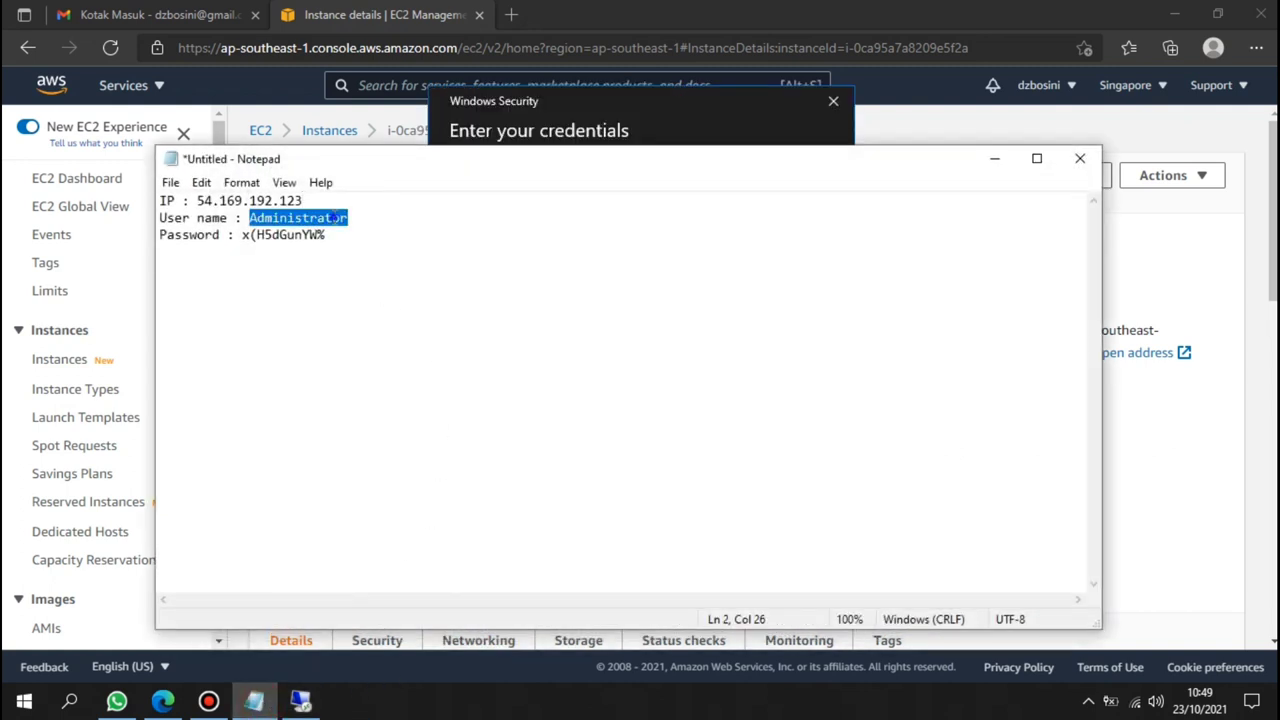
{"action": "right_click", "coordinate": [334, 217]}
{"action": "left_click", "coordinate": [390, 277]}
{"action": "left_click", "coordinate": [634, 131]}
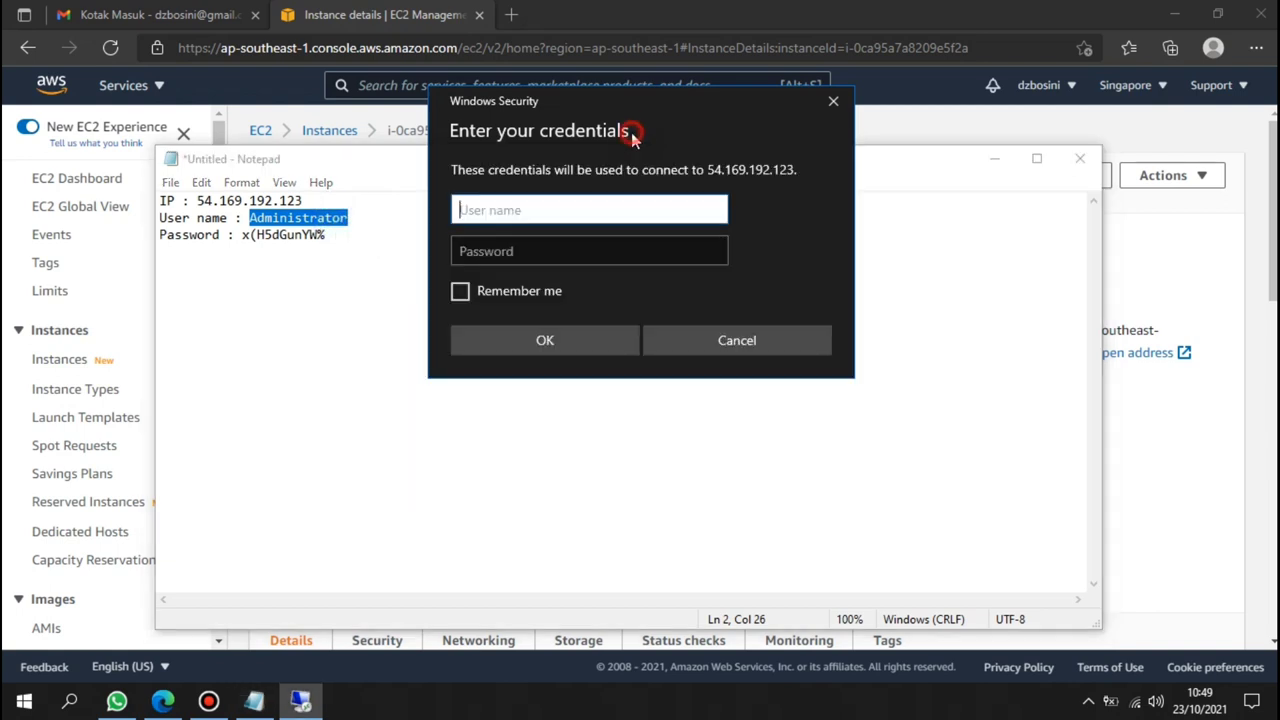
{"action": "right_click", "coordinate": [582, 220]}
{"action": "left_click", "coordinate": [624, 239]}
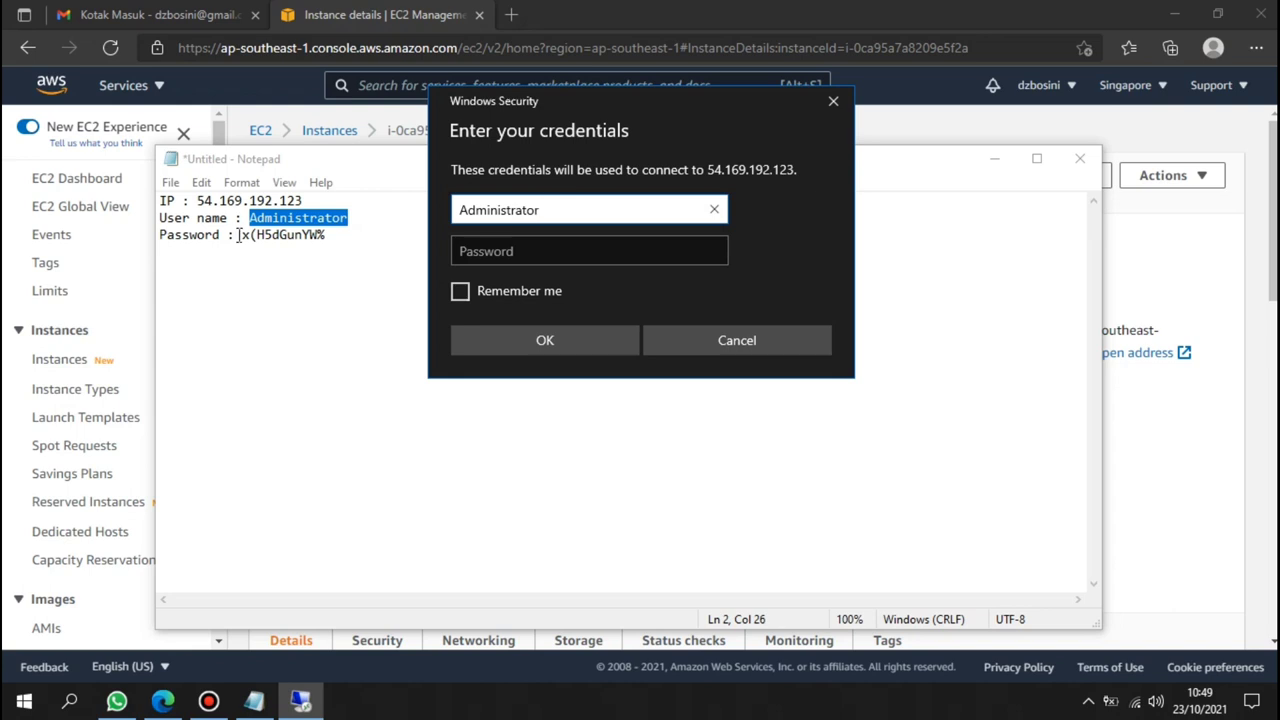
Step: Copy the administrator password from the note into the credentials prompt's Password field and submit the credentials
{"action": "left_click_drag", "start_coordinate": [244, 235], "coordinate": [326, 235]}
{"action": "right_click", "coordinate": [284, 234]}
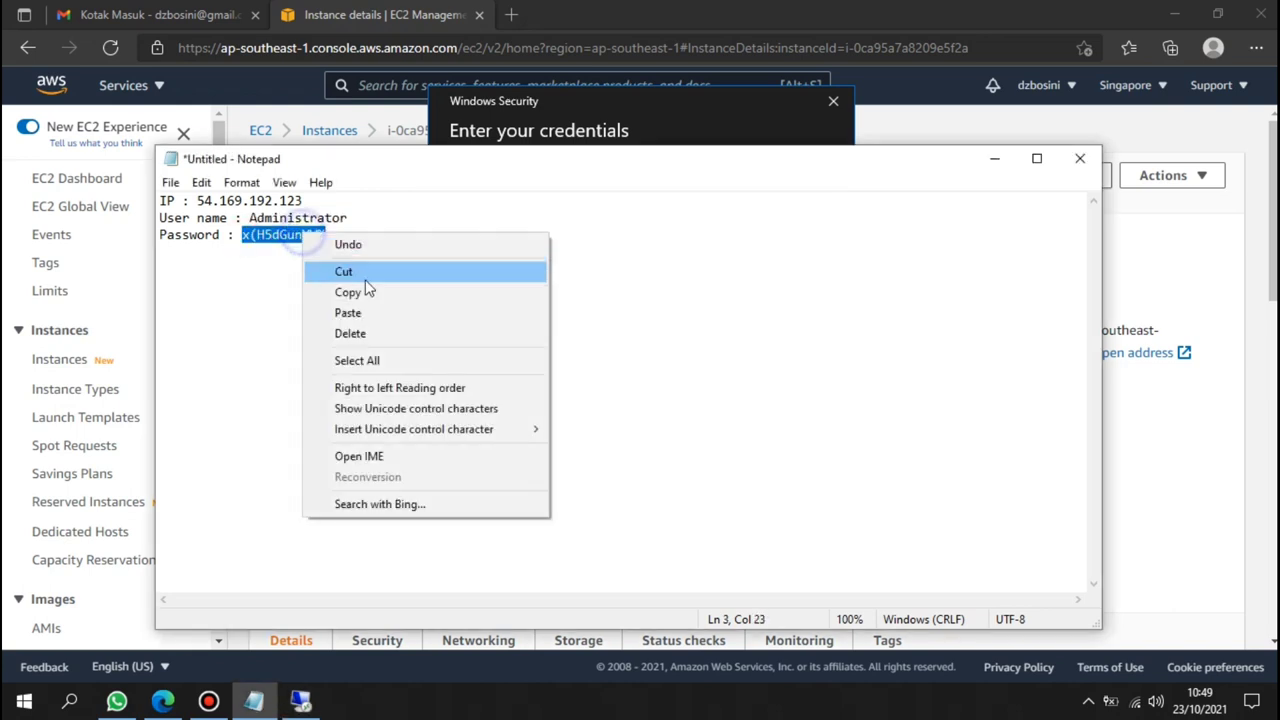
{"action": "left_click", "coordinate": [372, 292]}
{"action": "left_click", "coordinate": [686, 114]}
{"action": "right_click", "coordinate": [594, 254]}
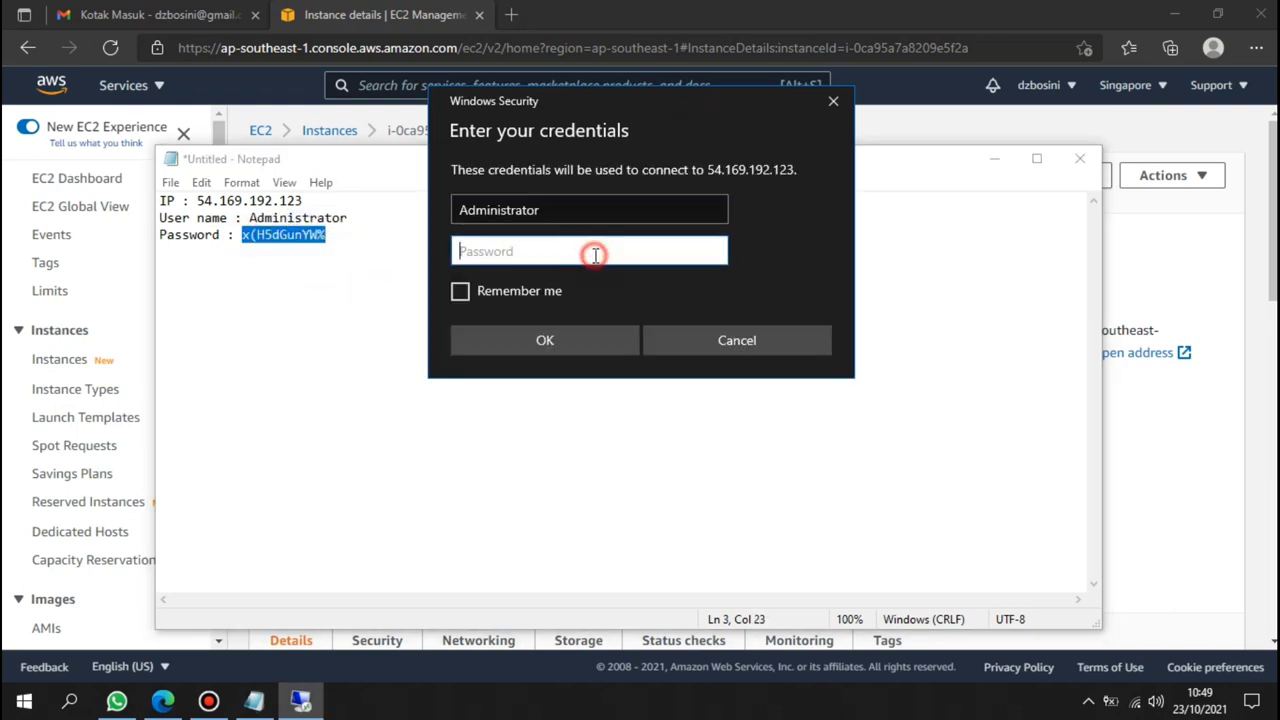
{"action": "left_click", "coordinate": [659, 275]}
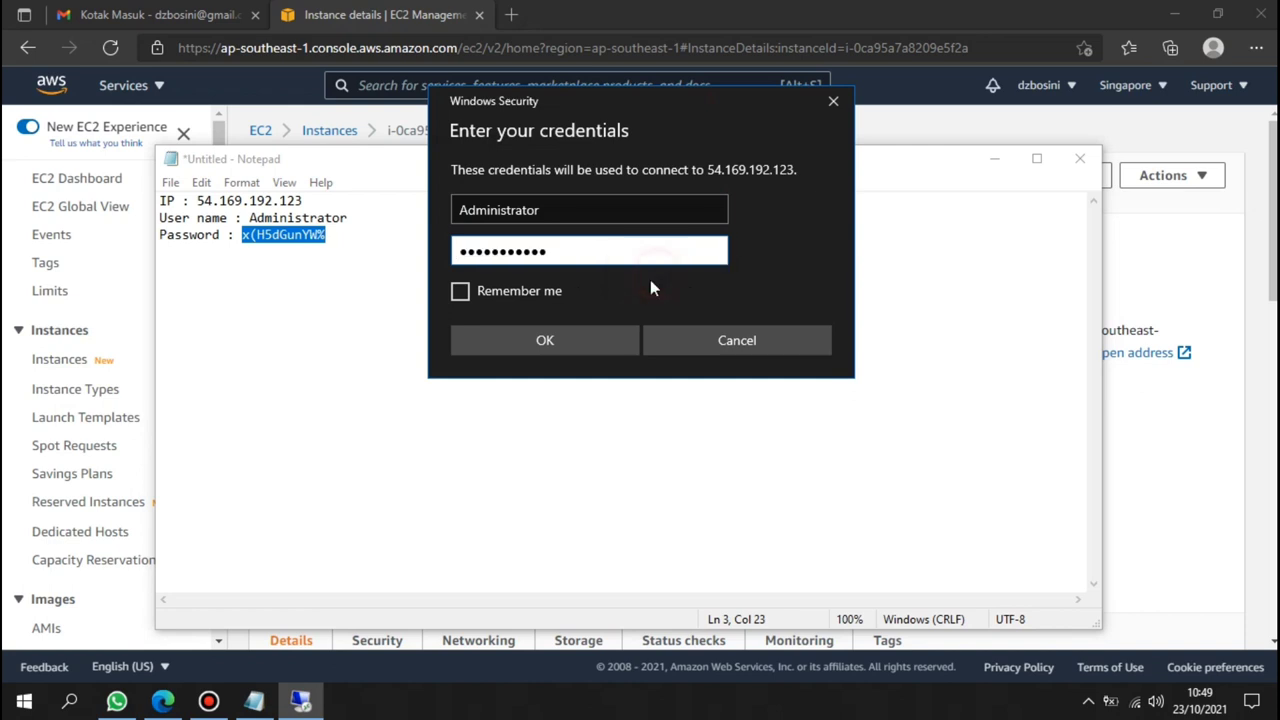
{"action": "left_click", "coordinate": [582, 338]}
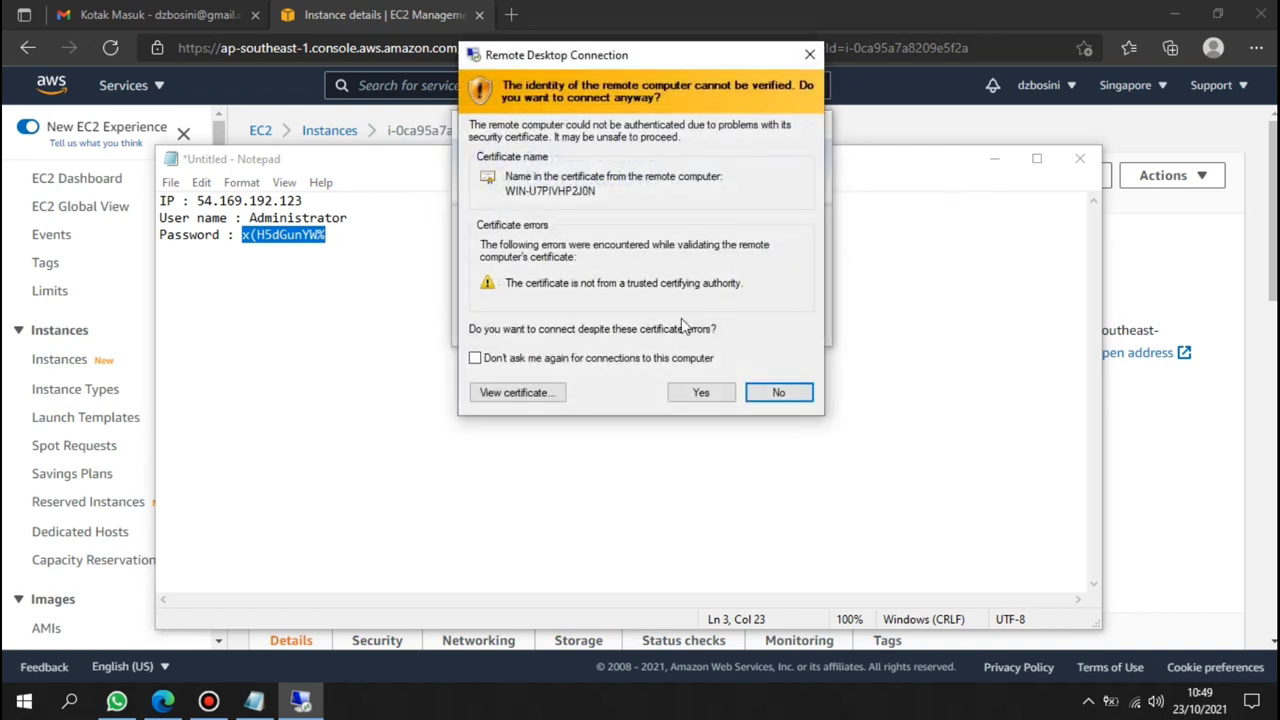
Step: Accept the untrusted certificate to connect anyway, and maximize the remote session window to full screen
{"action": "left_click", "coordinate": [679, 392]}
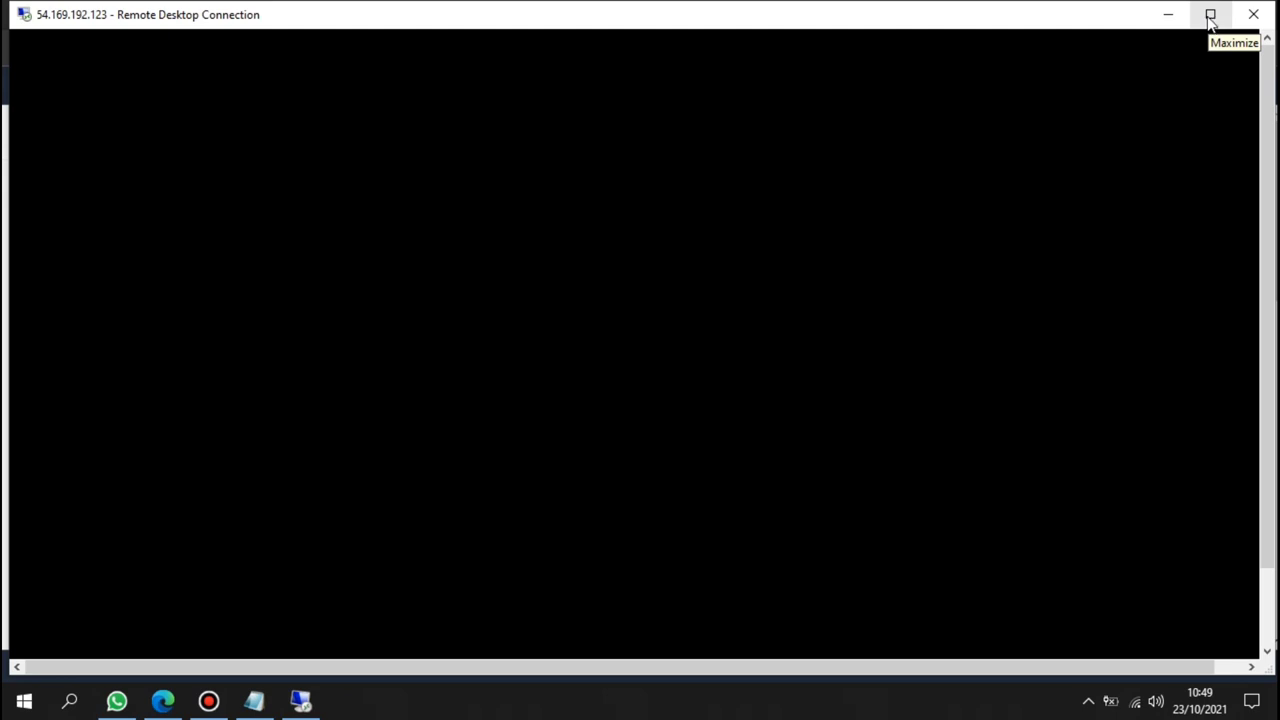
{"action": "left_click", "coordinate": [1210, 16]}
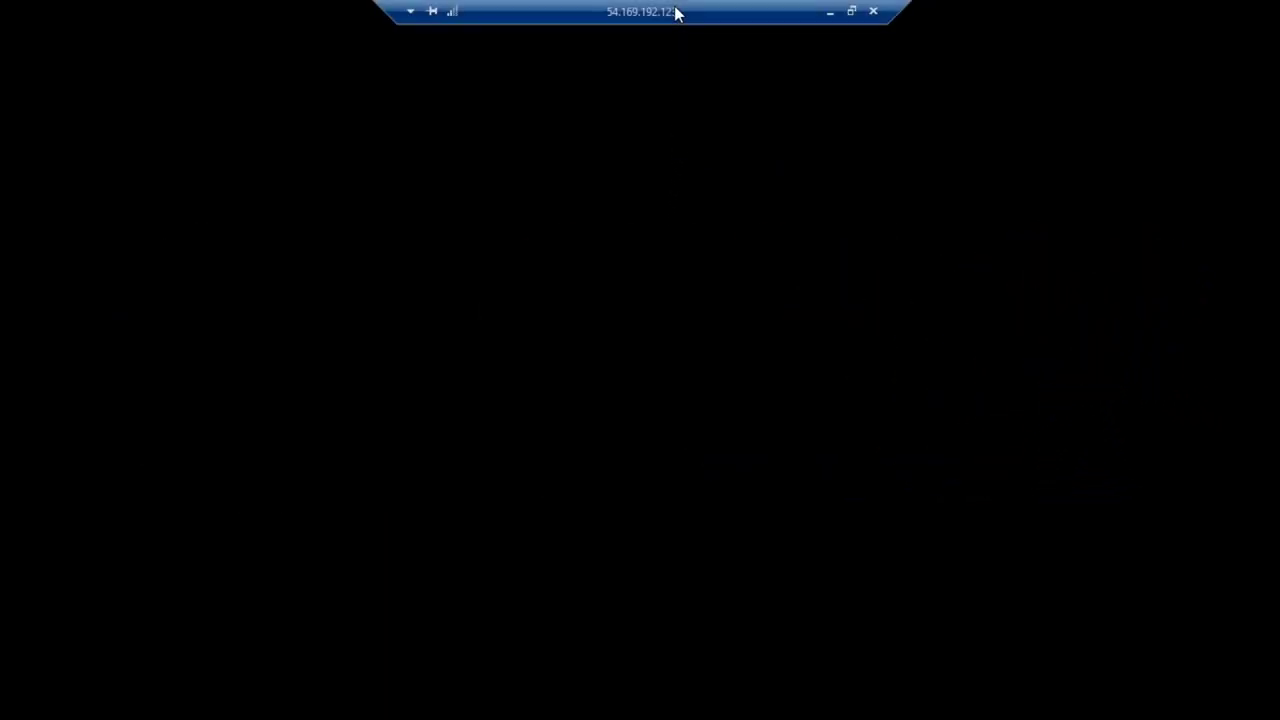
{"action": "double_click", "coordinate": [676, 12]}
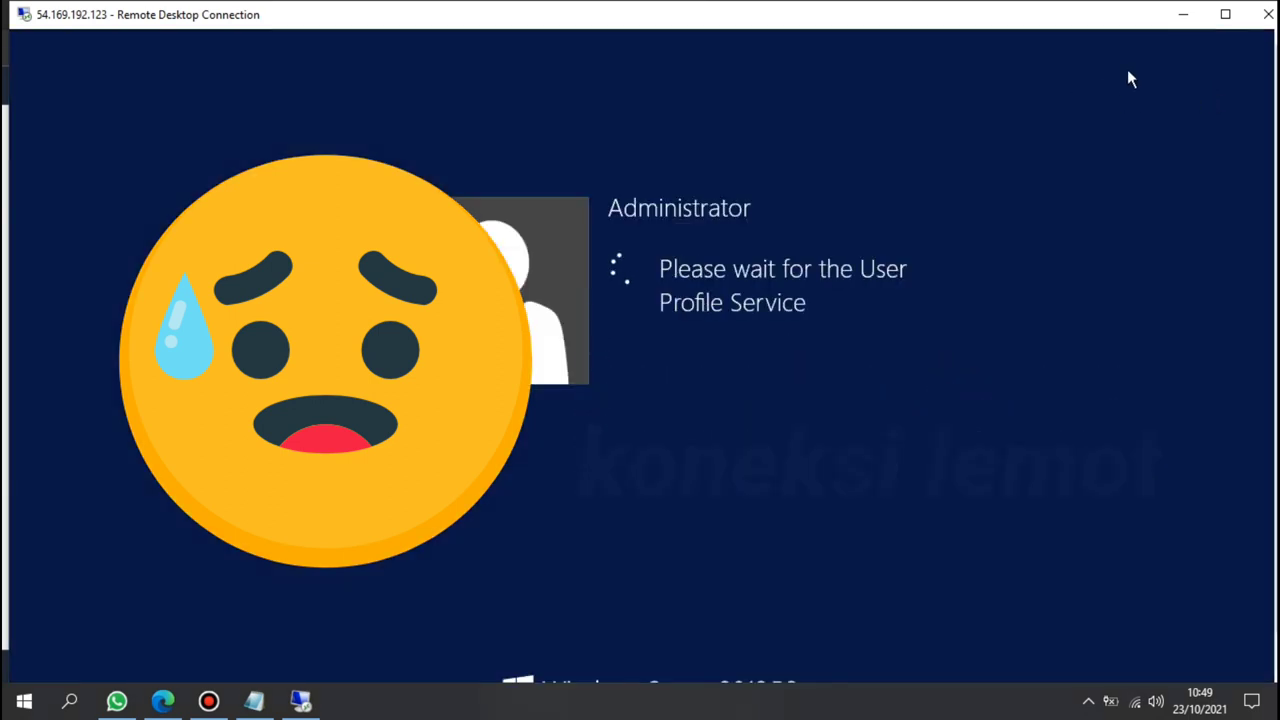
{"action": "left_click", "coordinate": [1226, 15]}
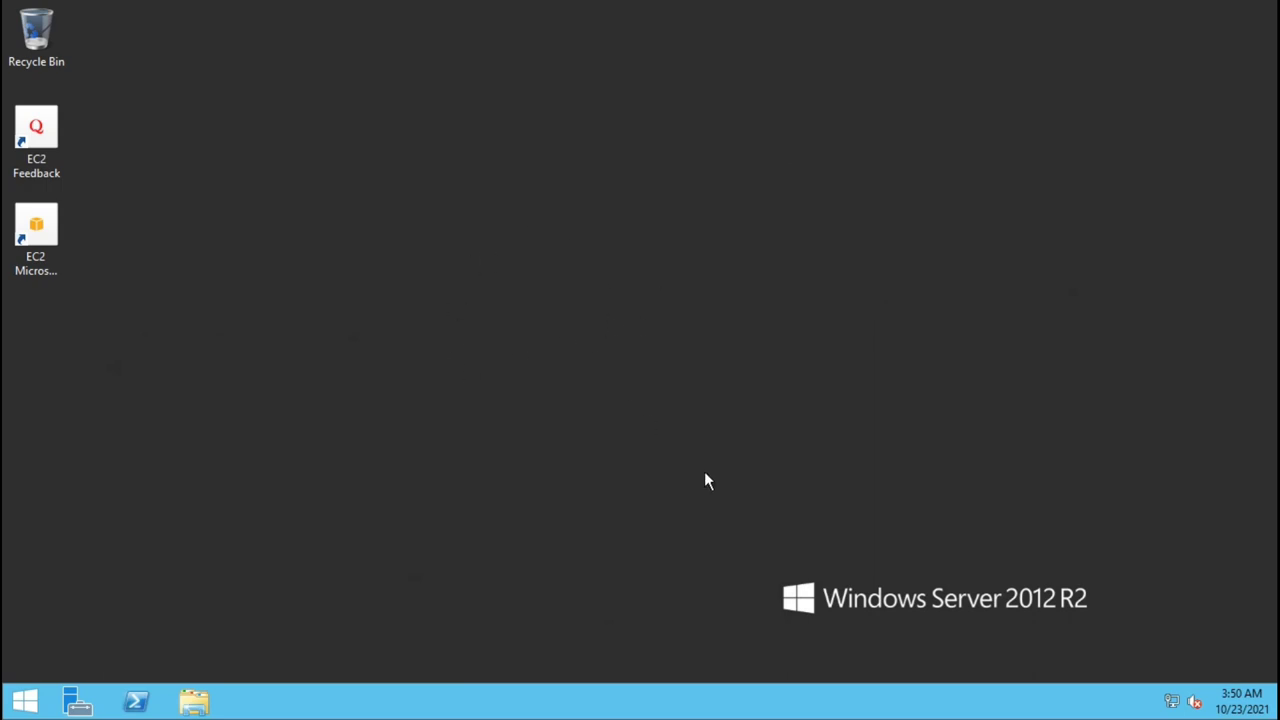
{"action": "left_click_drag", "start_coordinate": [630, 388], "coordinate": [1139, 647]}
{"action": "right_click", "coordinate": [382, 296]}
{"action": "left_click", "coordinate": [424, 350]}
{"action": "right_click", "coordinate": [343, 282]}
{"action": "left_click", "coordinate": [377, 330]}
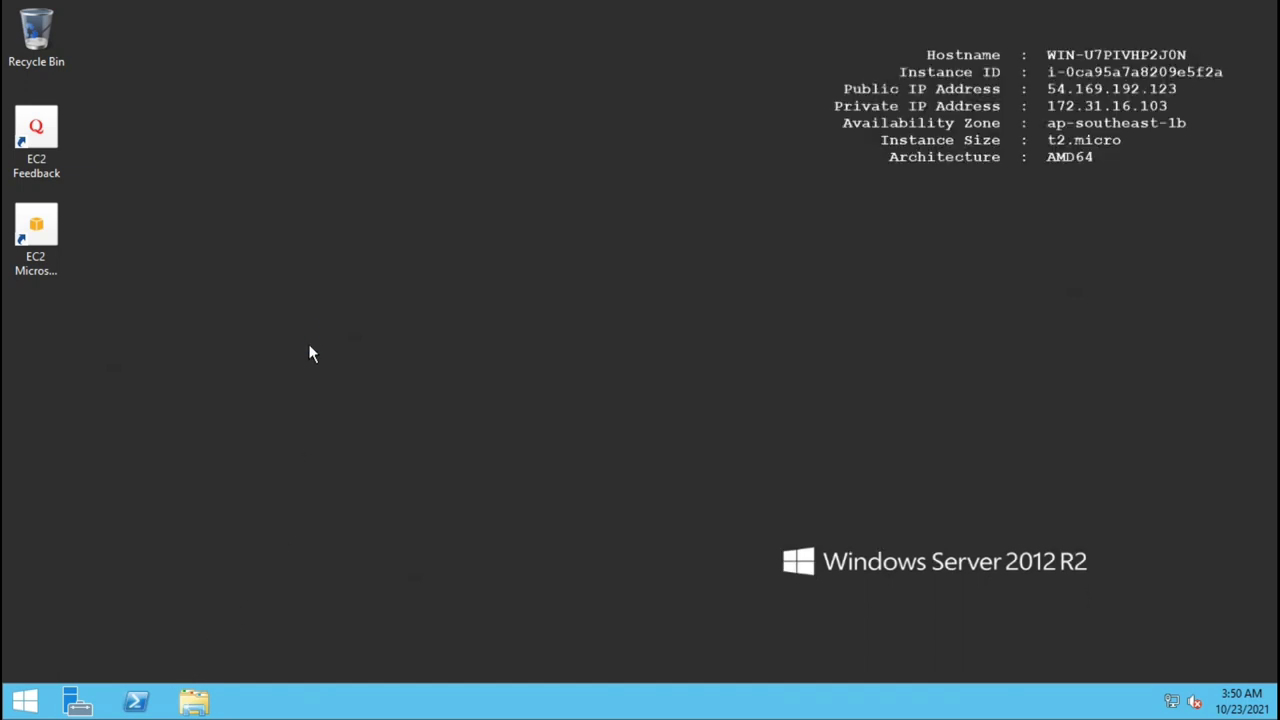
{"action": "right_click", "coordinate": [309, 334]}
{"action": "left_click", "coordinate": [323, 383]}
Step: In Server Manager's Local Server properties, turn off IE Enhanced Security Configuration for both Administrators and Users, and close Server Manager
{"action": "left_click", "coordinate": [78, 701]}
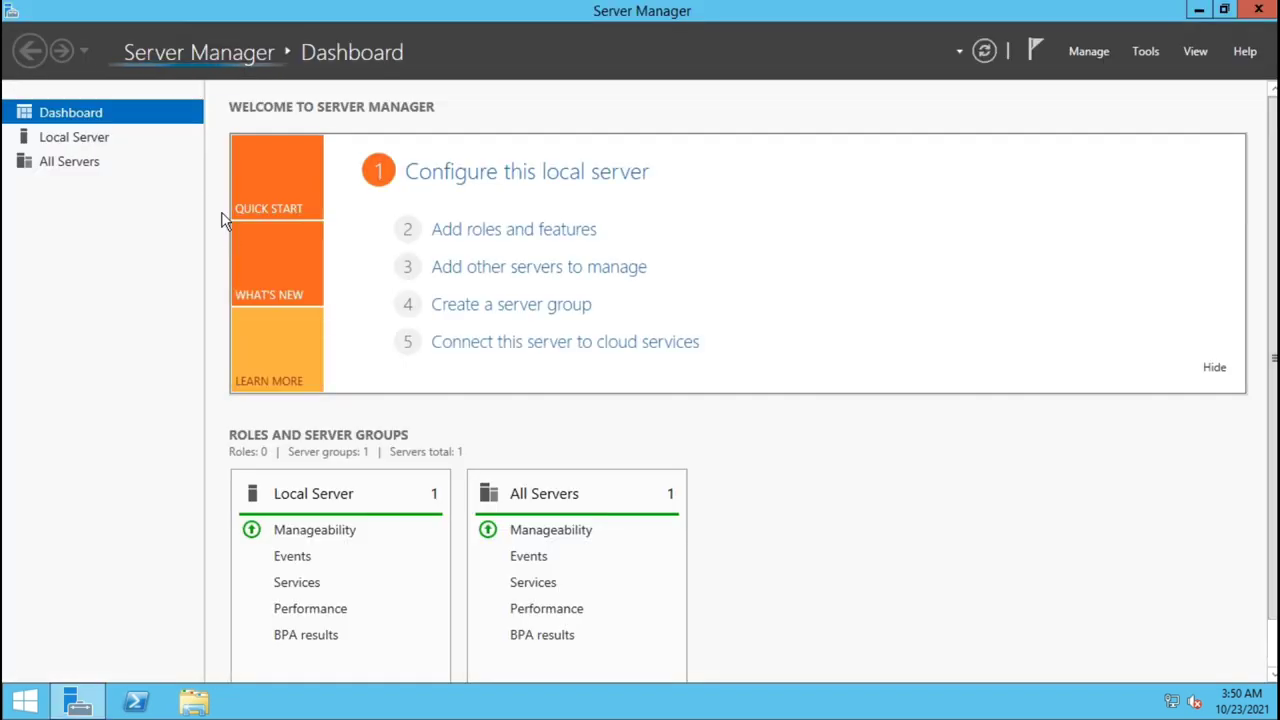
{"action": "left_click", "coordinate": [117, 136]}
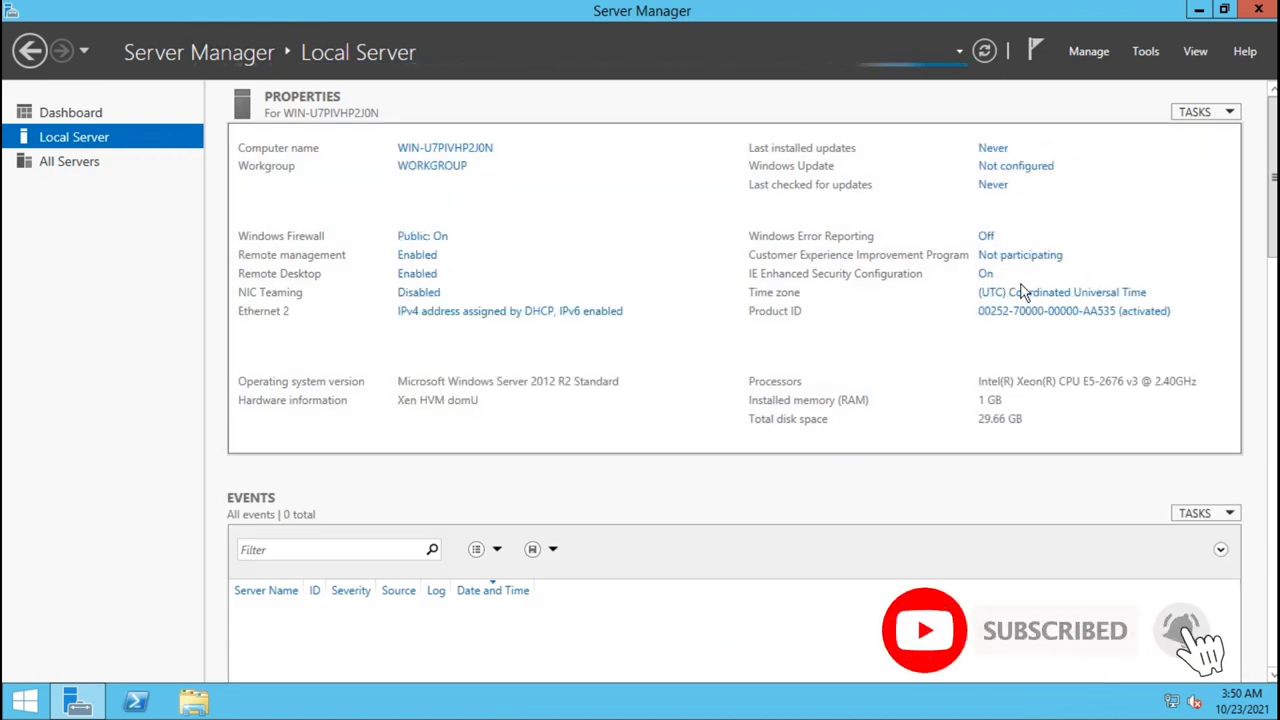
{"action": "left_click", "coordinate": [766, 277]}
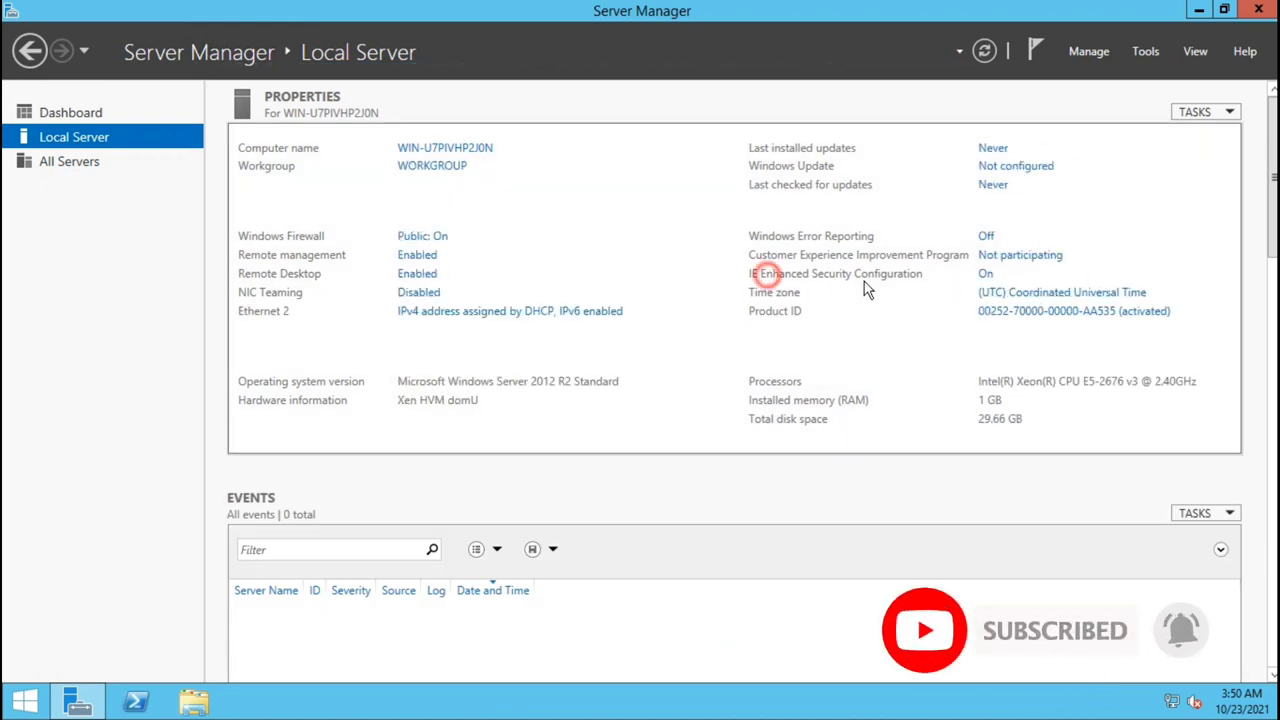
{"action": "left_click", "coordinate": [985, 276]}
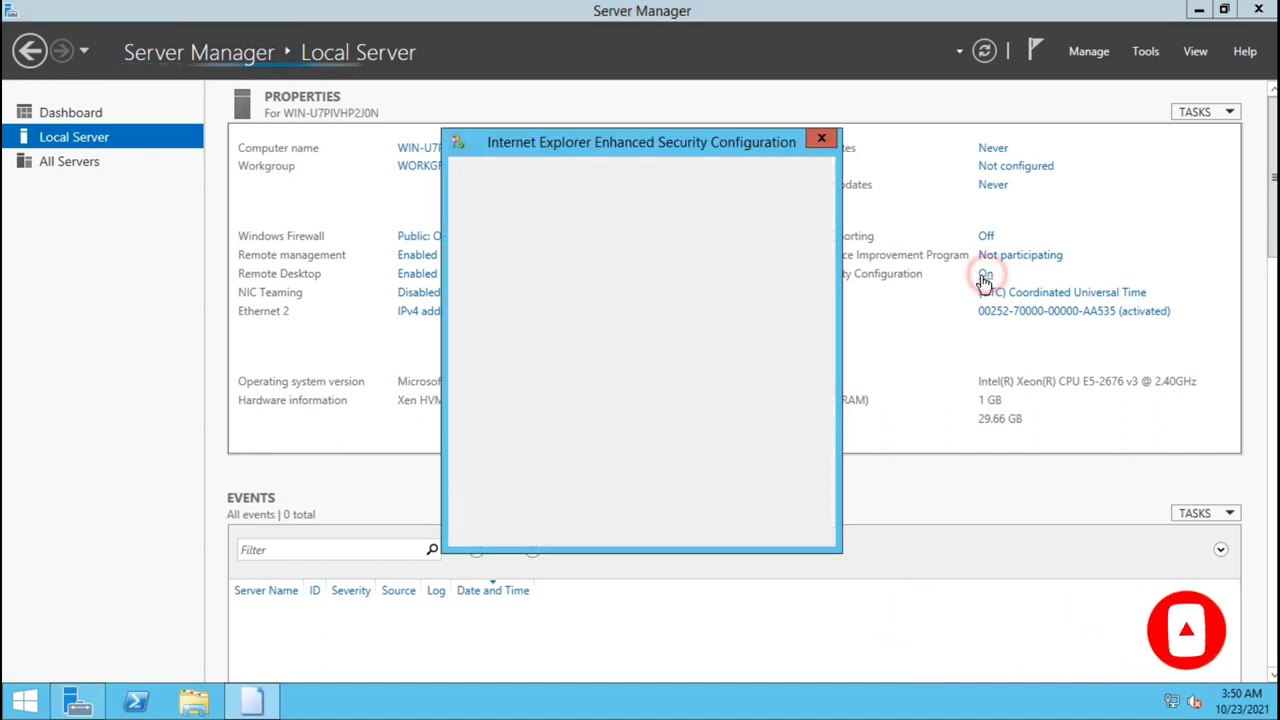
{"action": "left_click", "coordinate": [548, 324]}
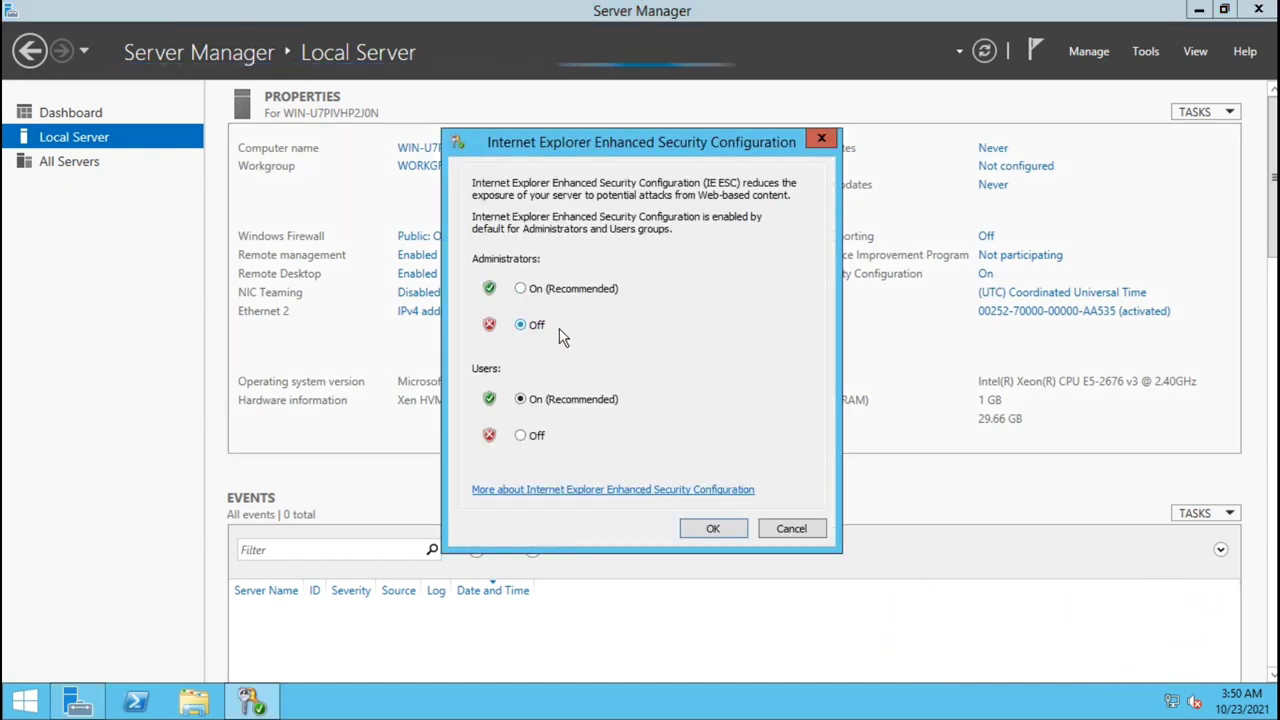
{"action": "left_click", "coordinate": [522, 438]}
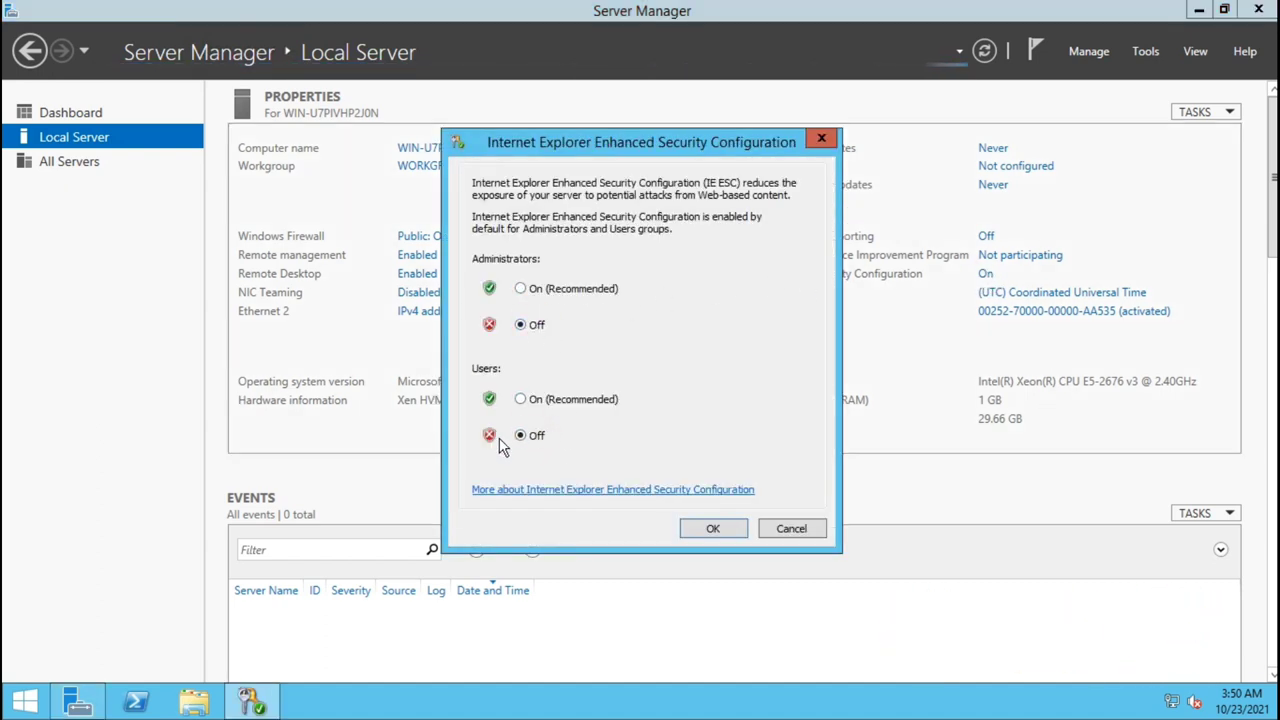
{"action": "left_click", "coordinate": [711, 529]}
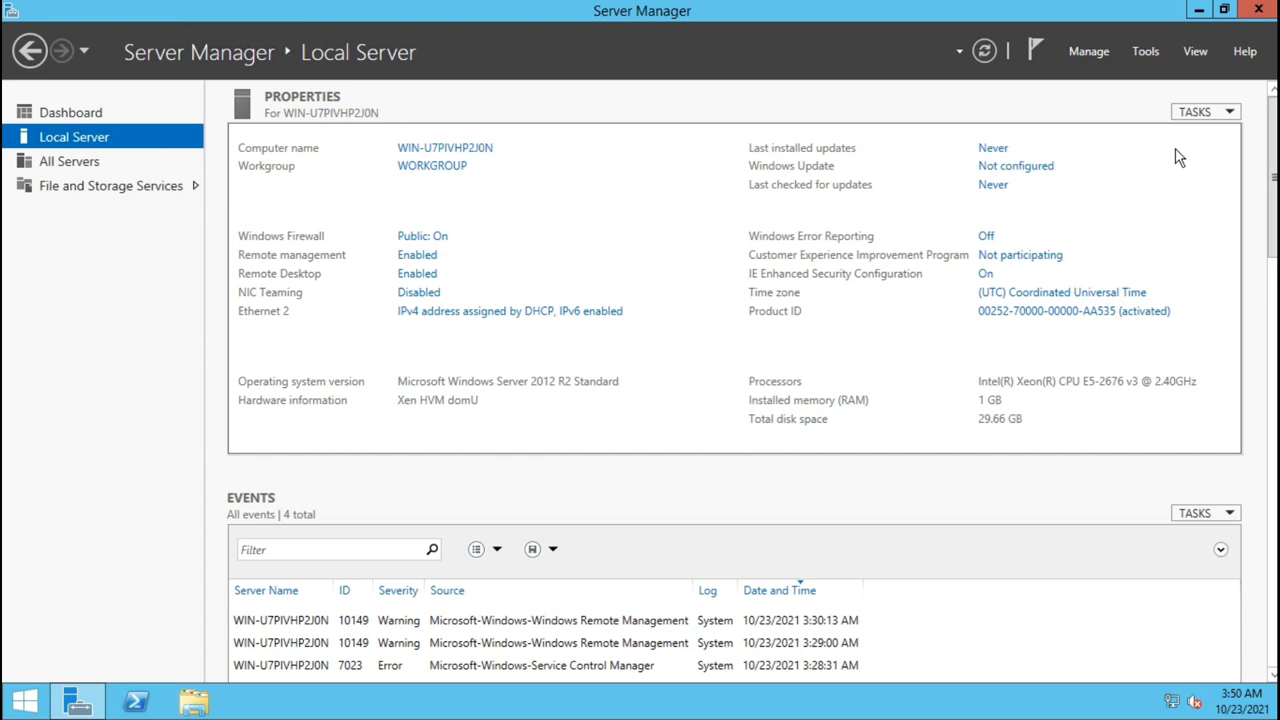
{"action": "left_click", "coordinate": [1256, 11]}
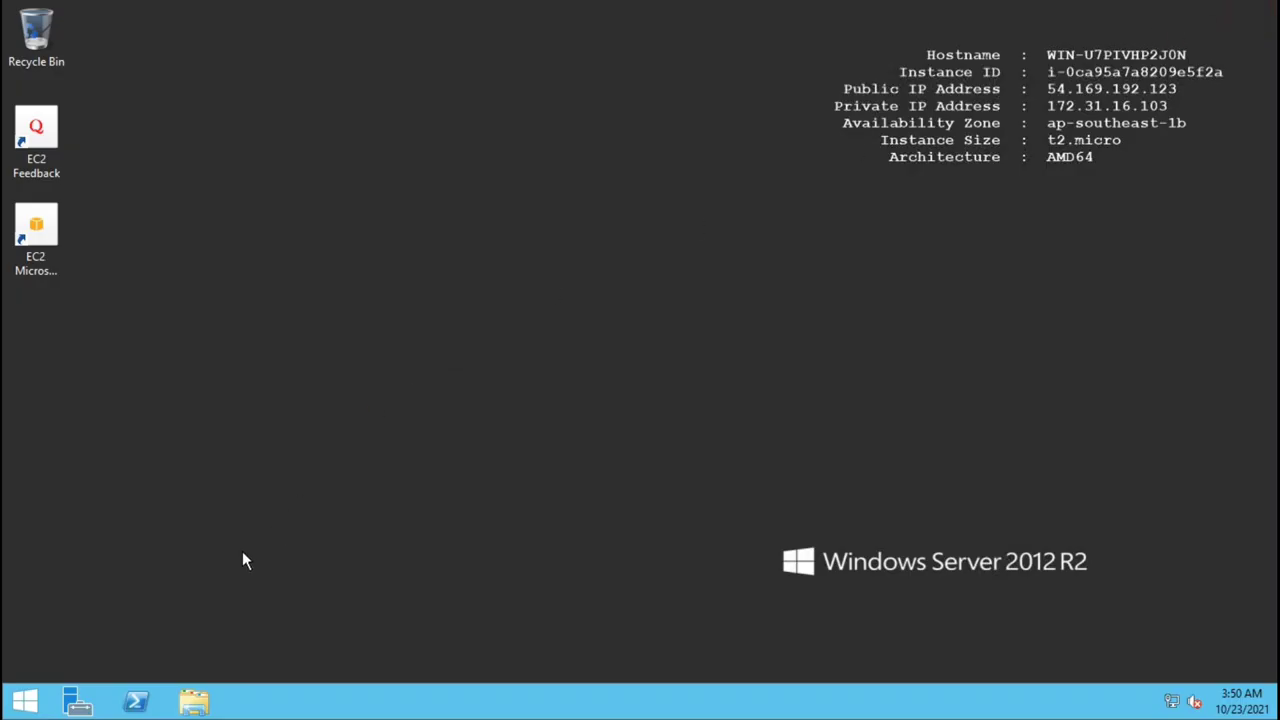
Step: Try to open Internet Explorer from the Start screen and close its window
{"action": "left_click", "coordinate": [40, 703]}
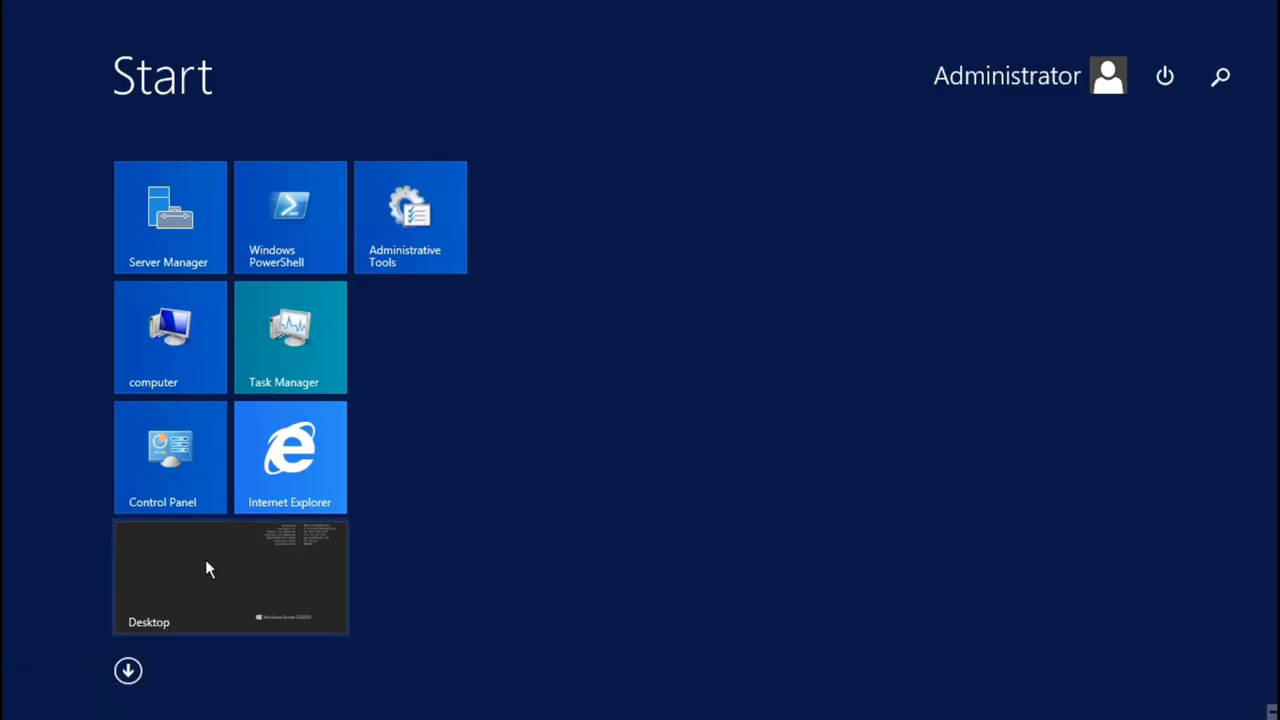
{"action": "left_click", "coordinate": [297, 470]}
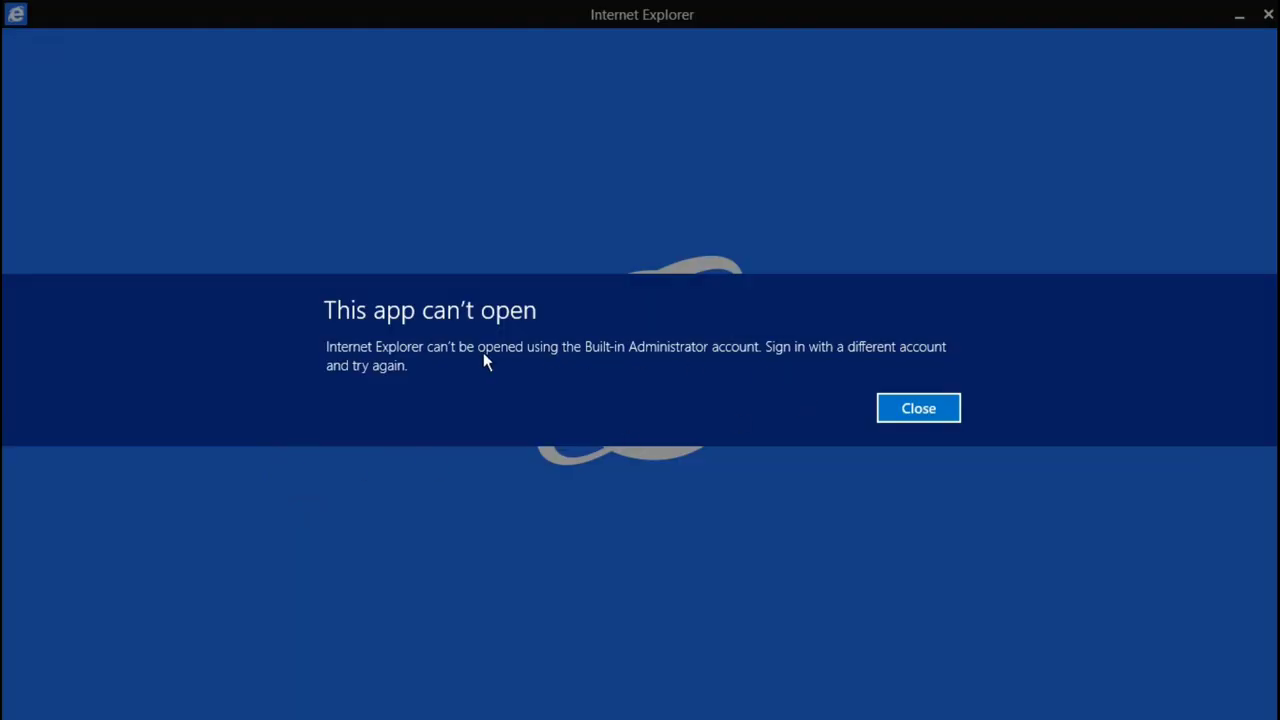
{"action": "left_click", "coordinate": [919, 408]}
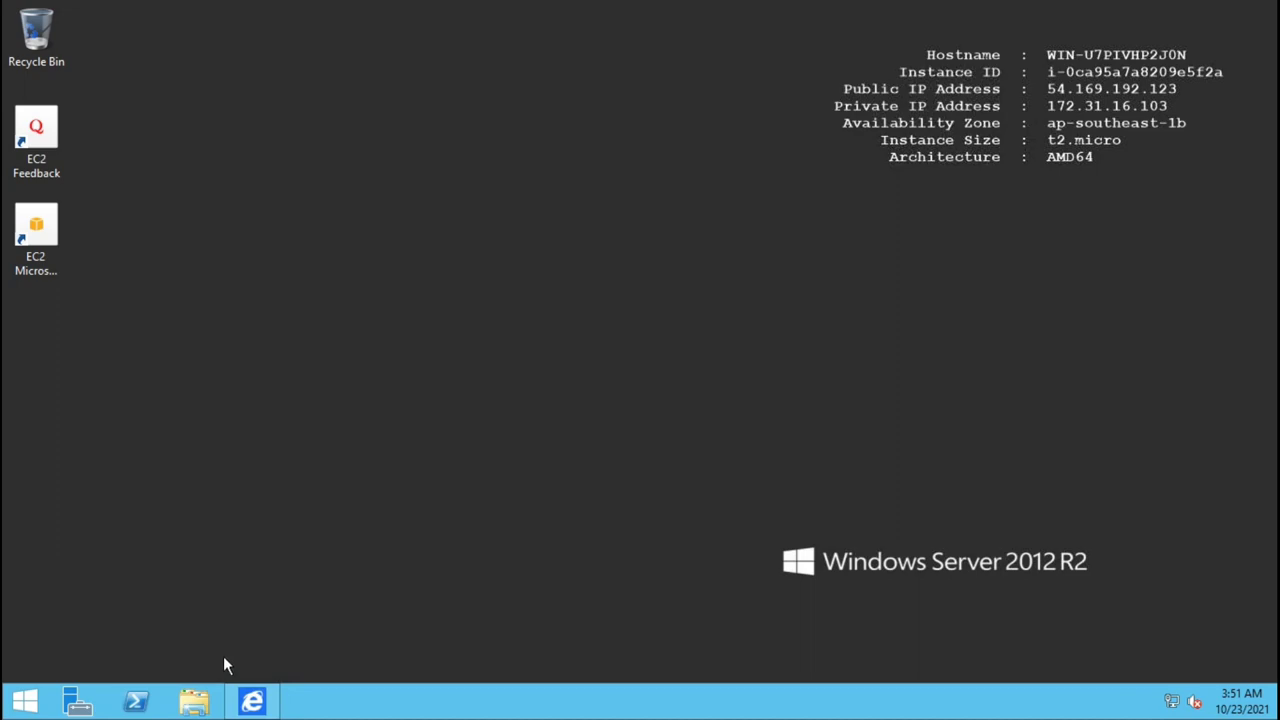
{"action": "left_click", "coordinate": [255, 706]}
{"action": "left_click", "coordinate": [889, 406]}
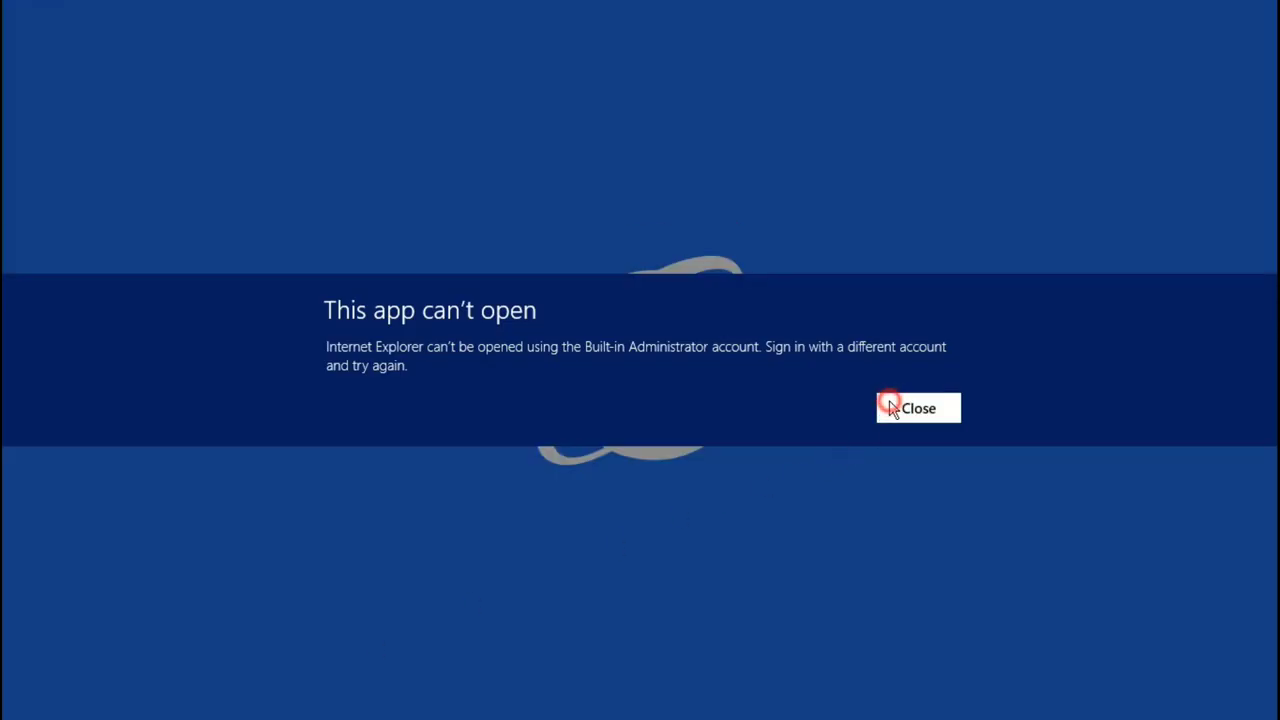
{"action": "right_click", "coordinate": [255, 704]}
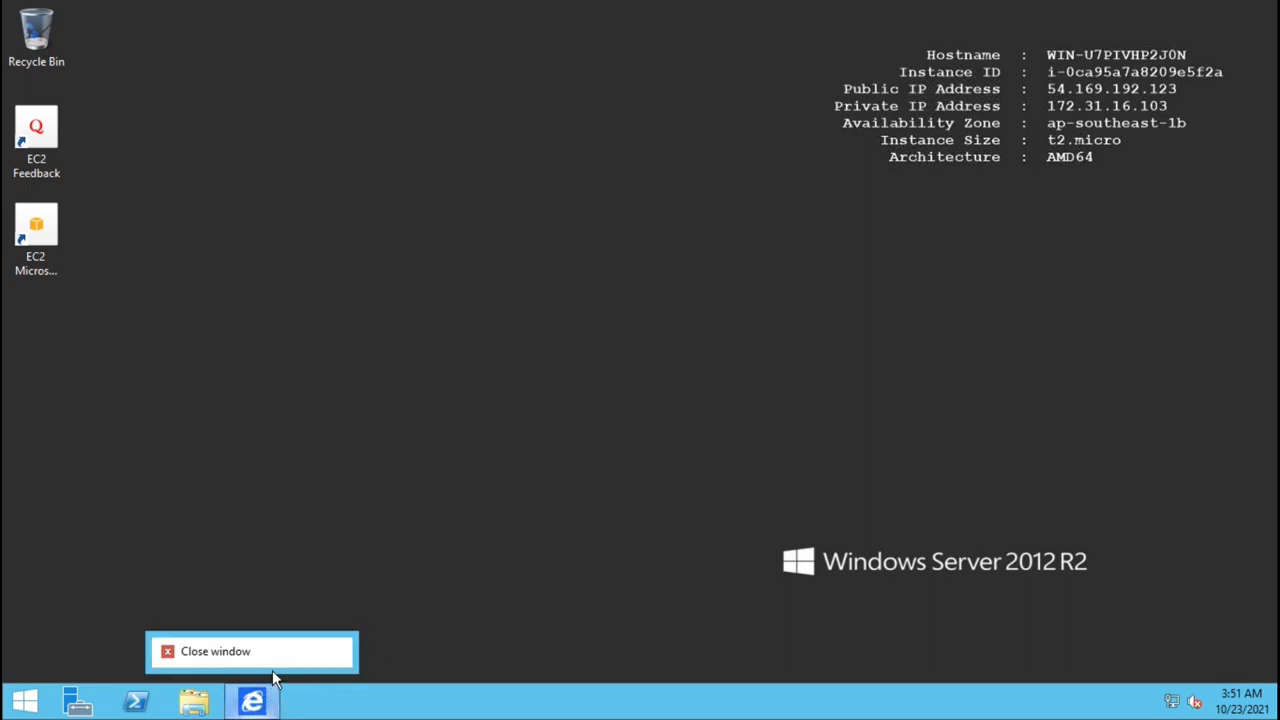
{"action": "left_click", "coordinate": [270, 658]}
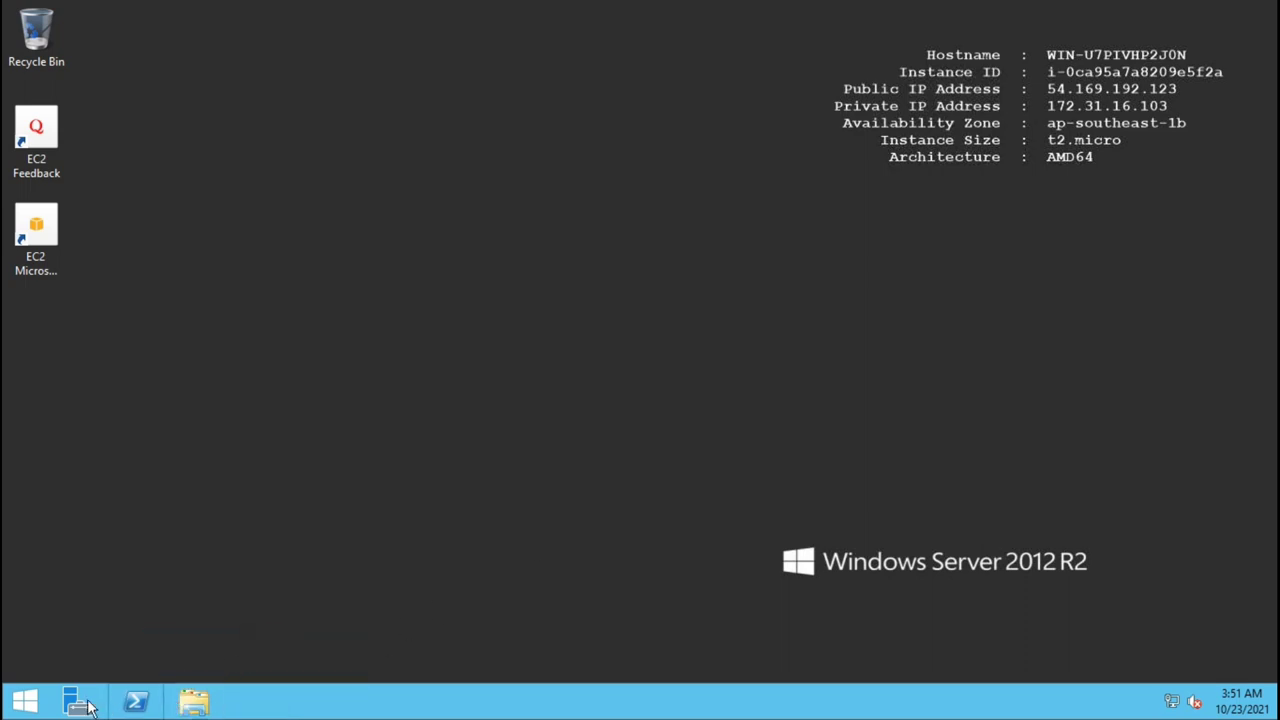
Step: Unpin Windows PowerShell from the taskbar and delete the two EC2 shortcuts from the desktop
{"action": "right_click", "coordinate": [120, 708]}
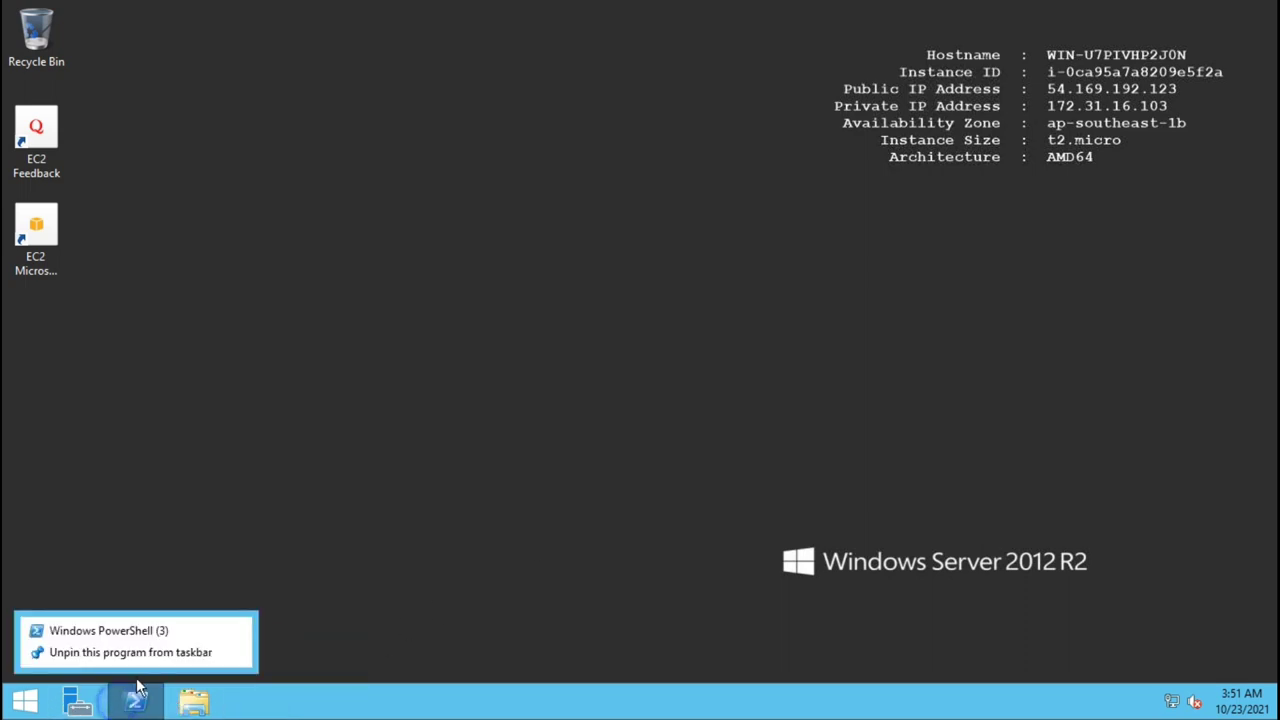
{"action": "left_click", "coordinate": [141, 657]}
{"action": "left_click_drag", "start_coordinate": [207, 482], "coordinate": [24, 134]}
{"action": "key", "text": "Delete"}
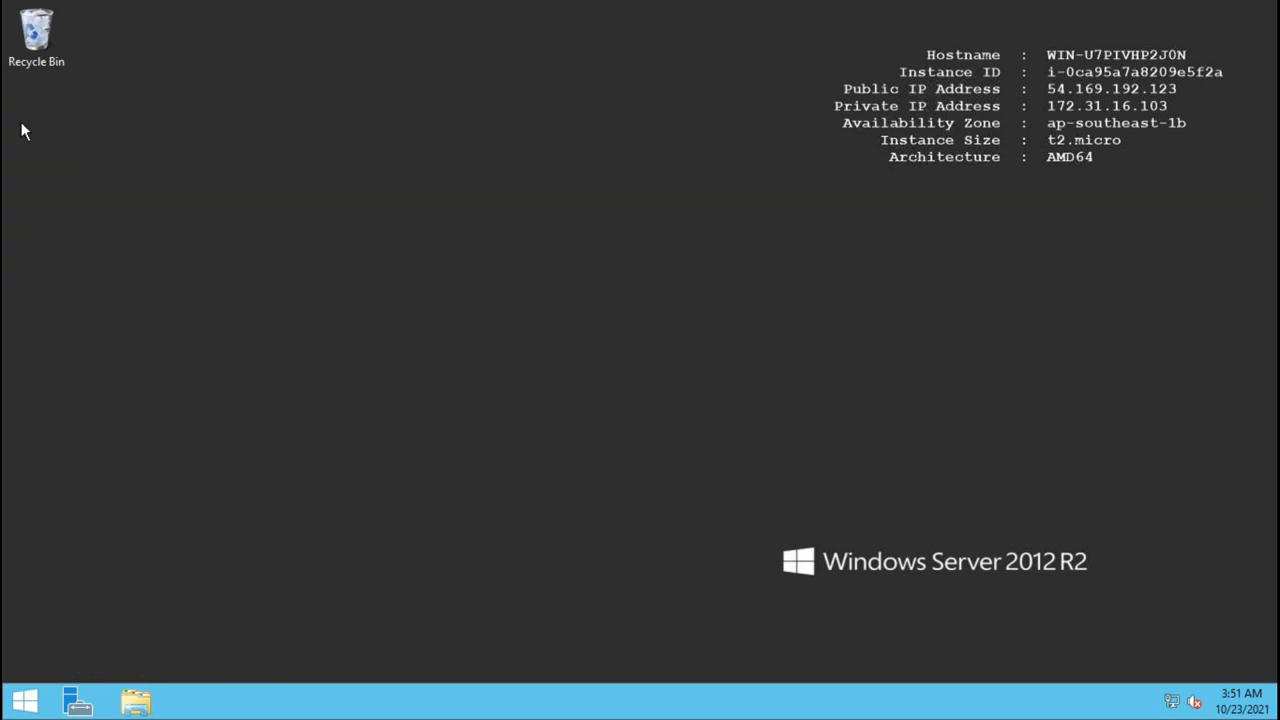
{"action": "right_click", "coordinate": [57, 117]}
{"action": "left_click", "coordinate": [62, 166]}
Step: Launch iexplore from the Internet Explorer folder in Program Files (x86) on Local Disk (C:), and move its window higher on the desktop
{"action": "left_click", "coordinate": [22, 705]}
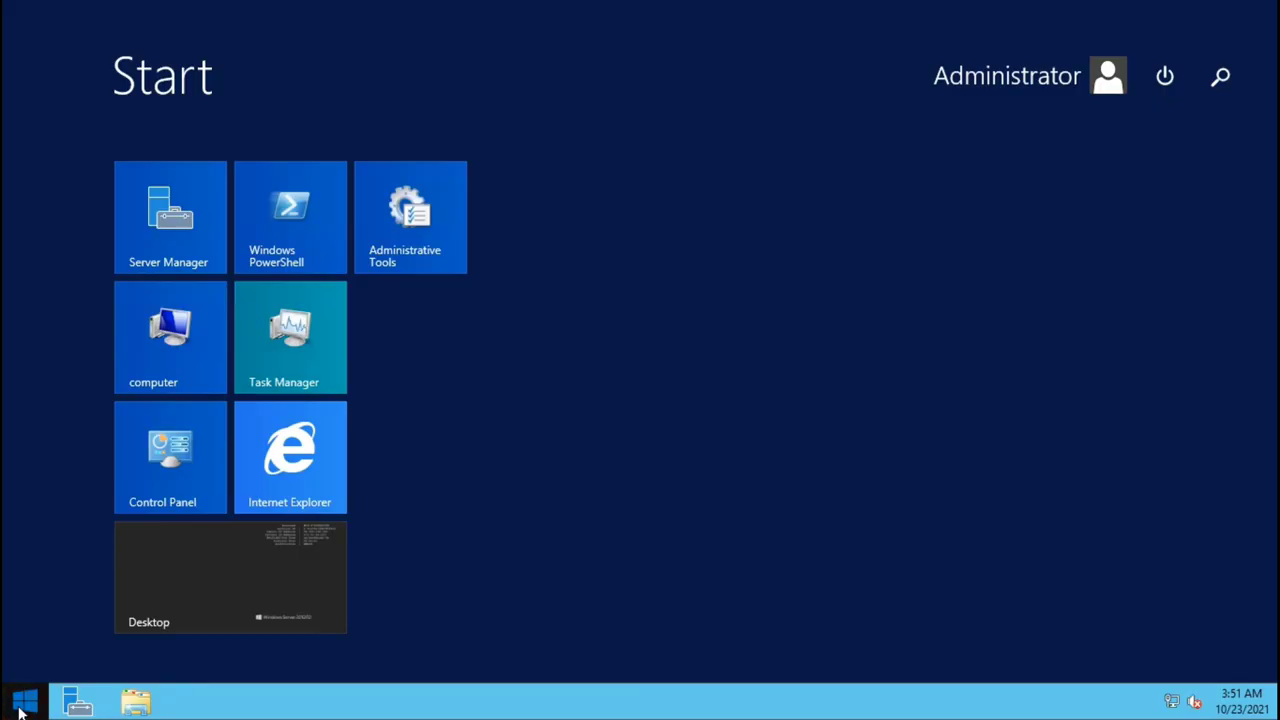
{"action": "left_click", "coordinate": [22, 708]}
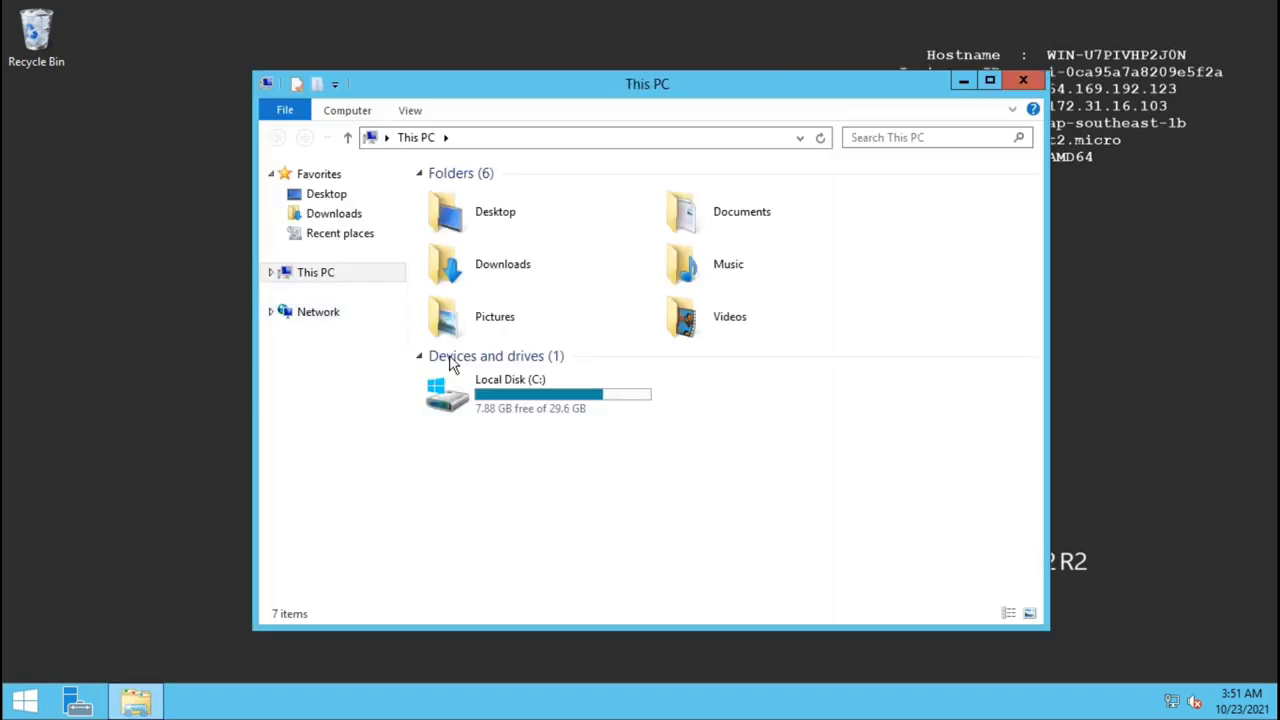
{"action": "double_click", "coordinate": [487, 398]}
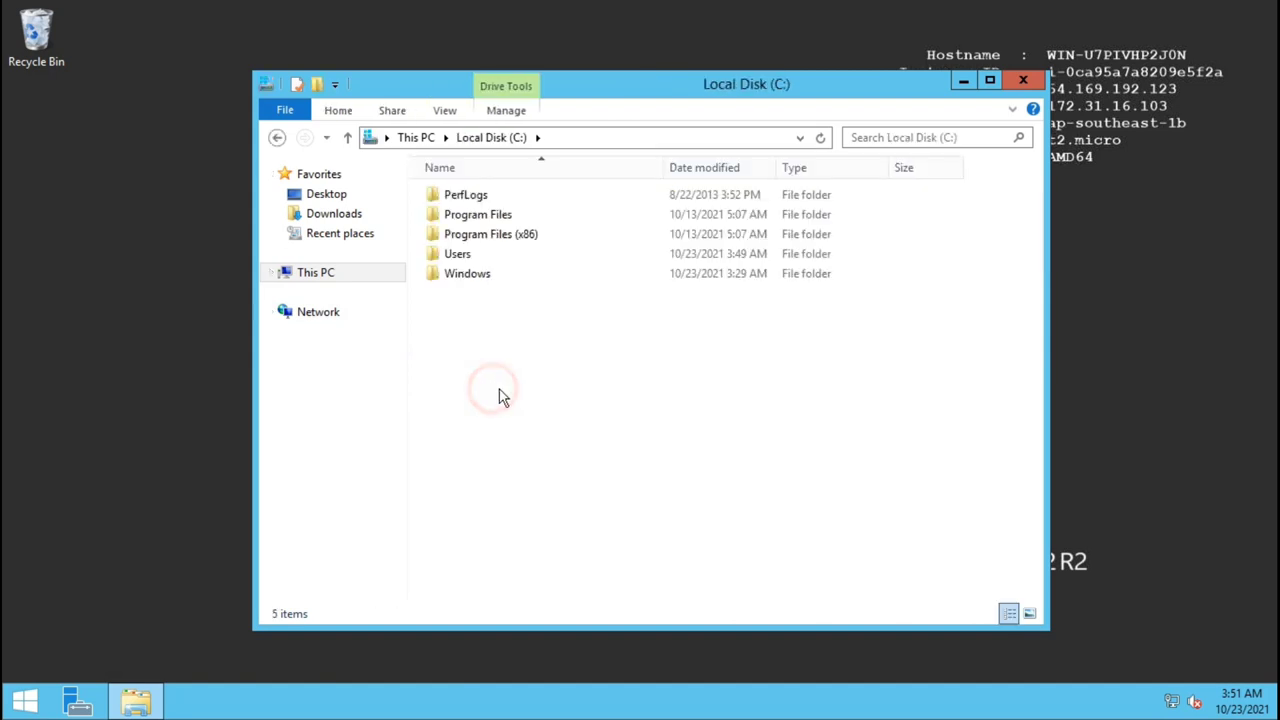
{"action": "double_click", "coordinate": [533, 234]}
{"action": "double_click", "coordinate": [526, 256]}
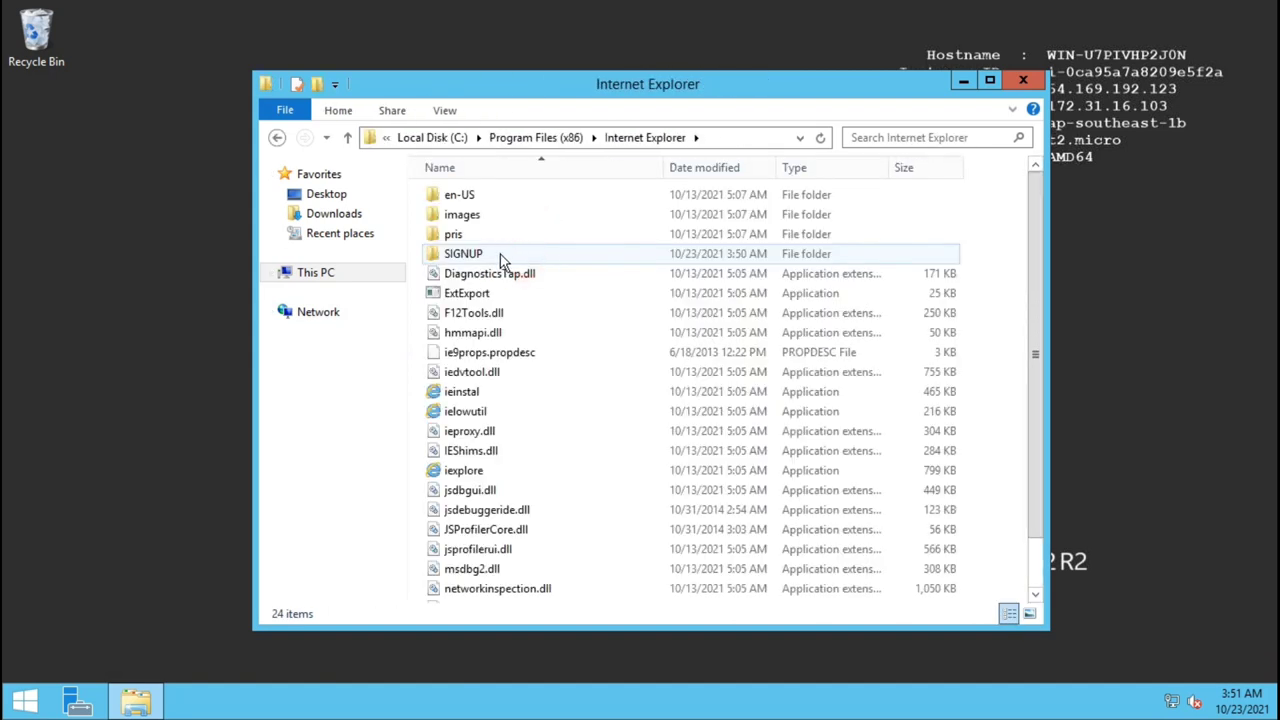
{"action": "double_click", "coordinate": [491, 475]}
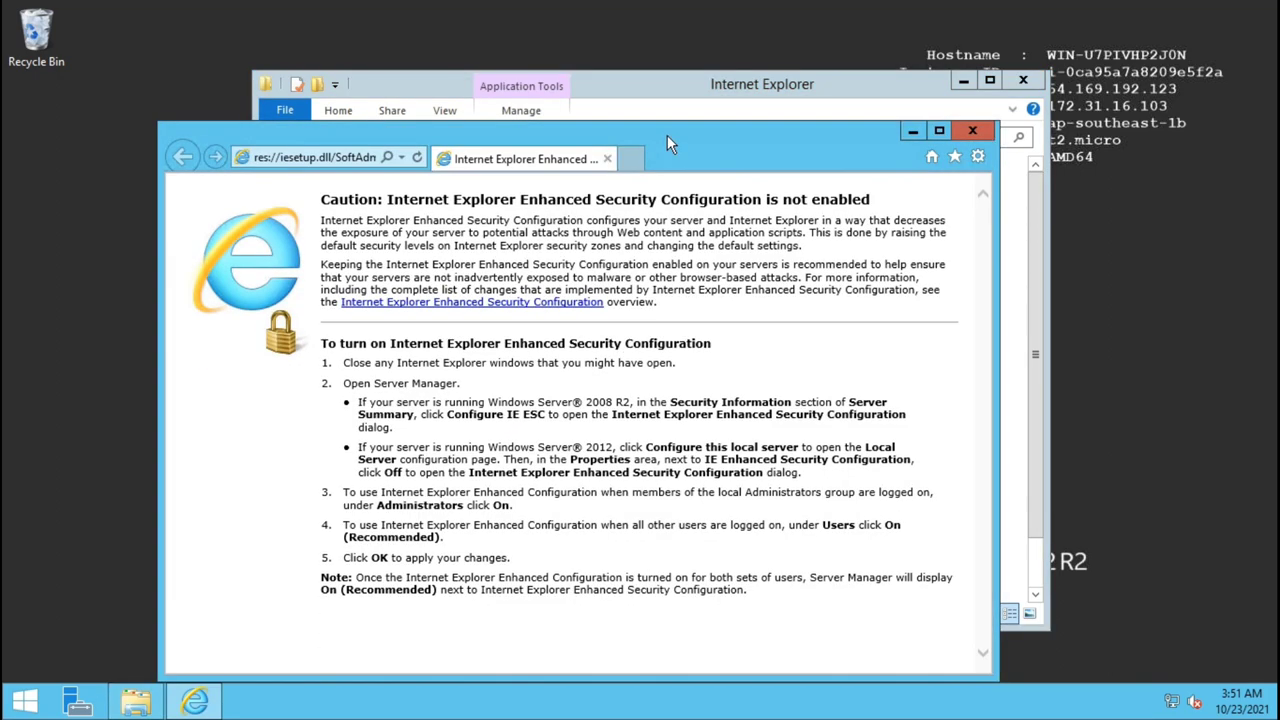
{"action": "left_click_drag", "start_coordinate": [667, 135], "coordinate": [682, 87]}
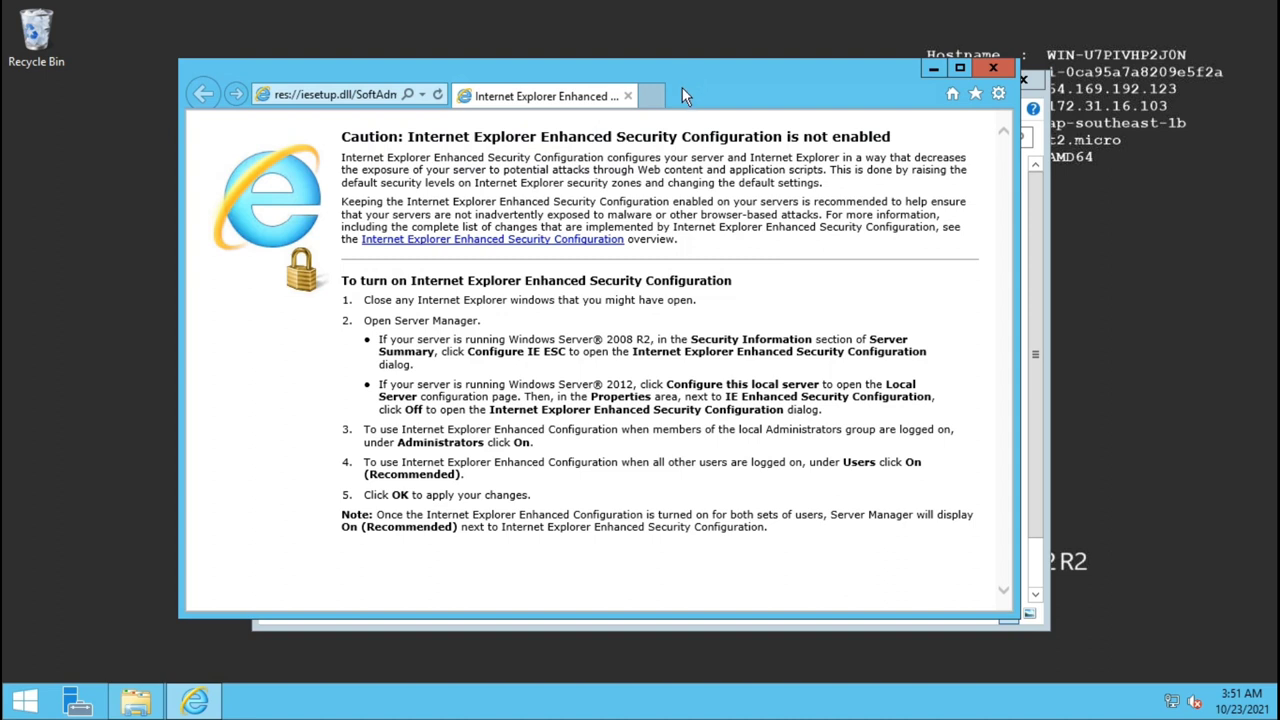
Step: Go to google.com and search for "download chrome"
{"action": "left_click", "coordinate": [380, 95]}
{"action": "type", "text": "googl"}
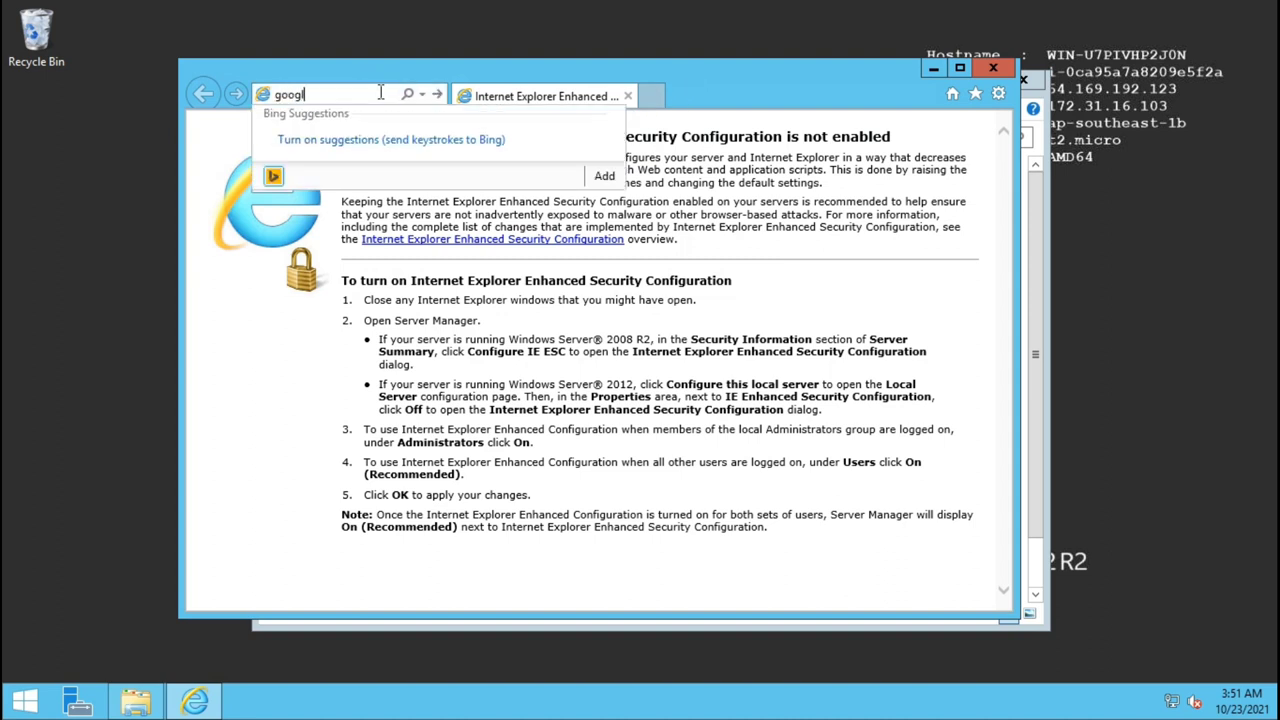
{"action": "type", "text": "e.com"}
{"action": "key", "text": "Return"}
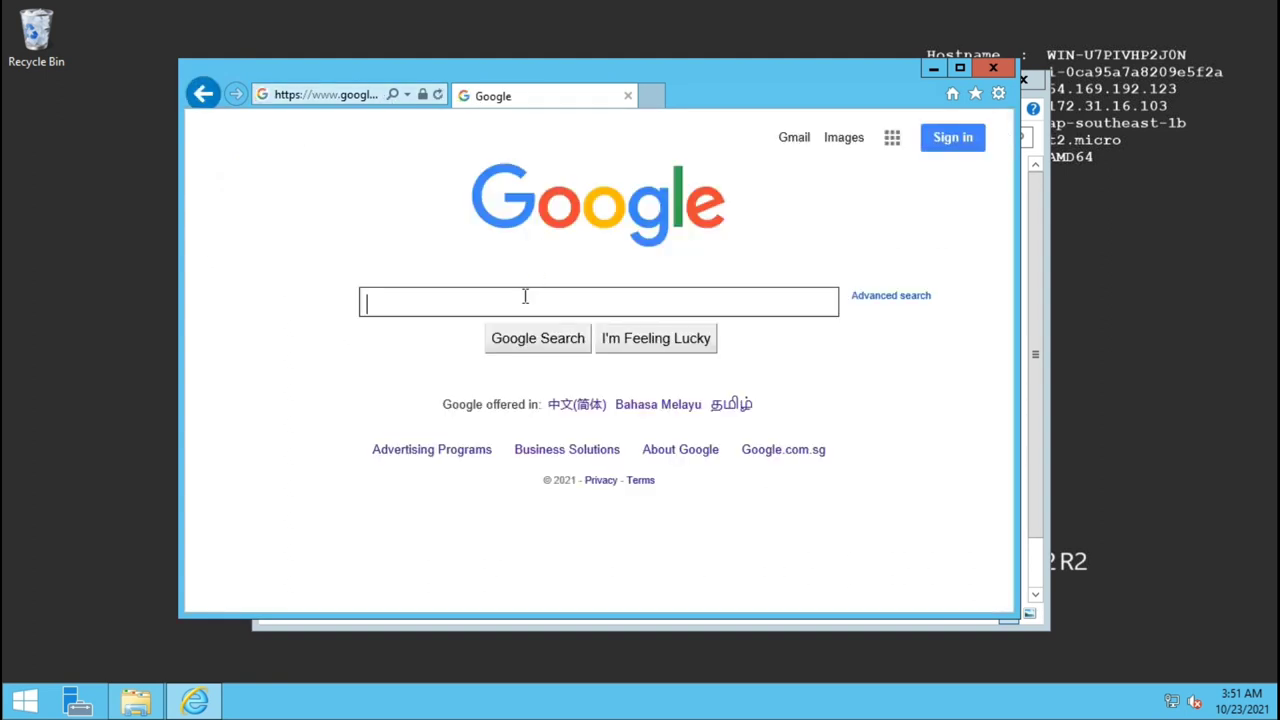
{"action": "type", "text": "download c"}
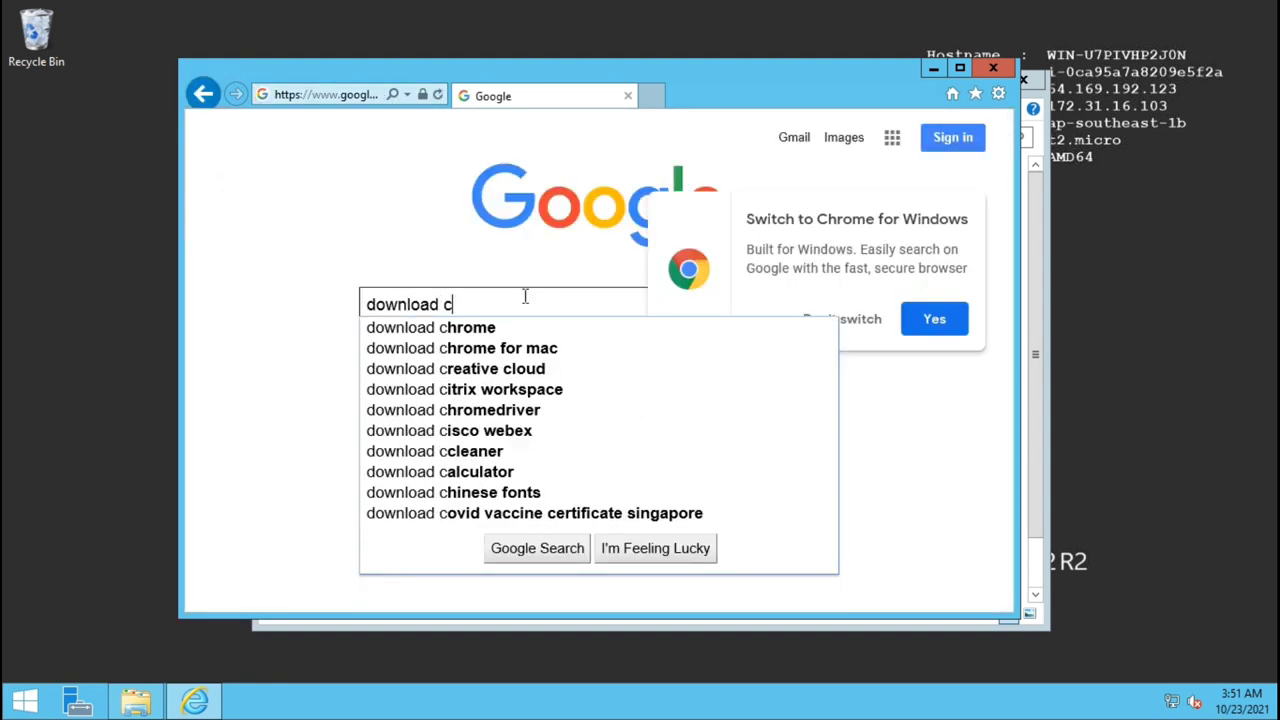
{"action": "type", "text": "hrome"}
{"action": "key", "text": "Return"}
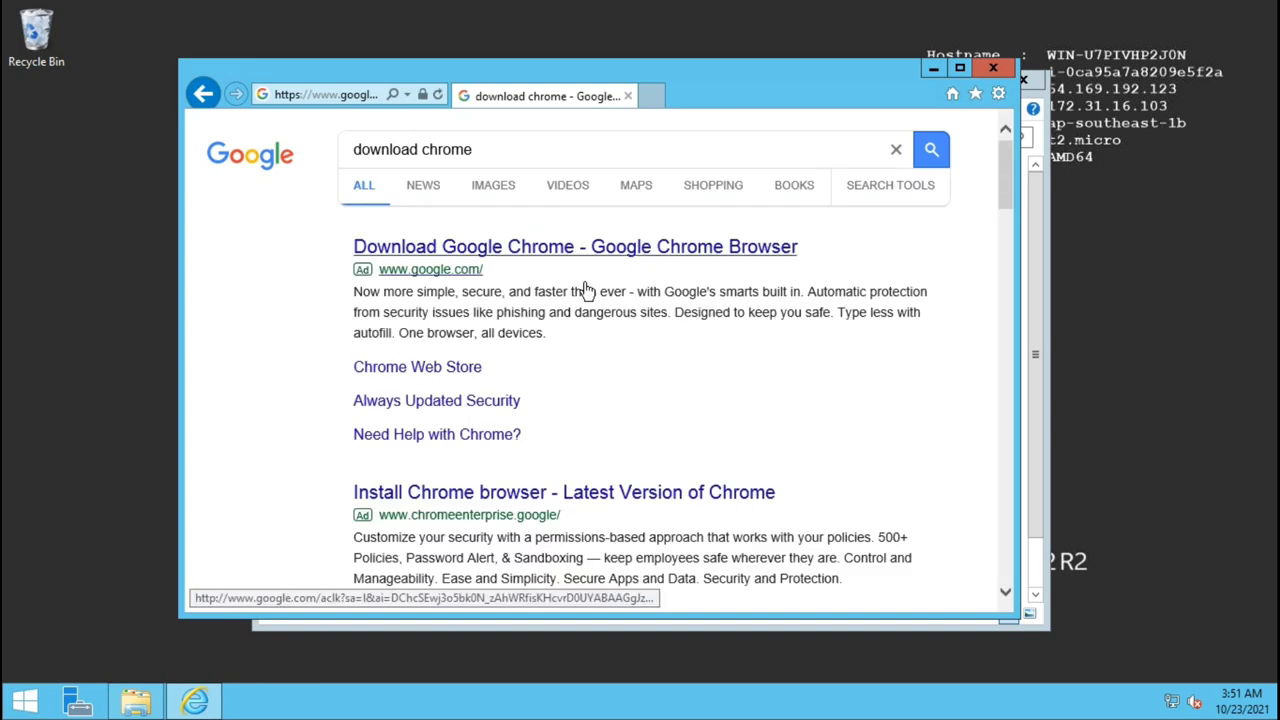
Step: Download Chrome through the Google Chrome Web Browser result with usage statistics and crash reports off, and run ChromeSetup.exe
{"action": "scroll", "coordinate": [558, 505], "scroll_direction": "down", "scroll_amount": 3}
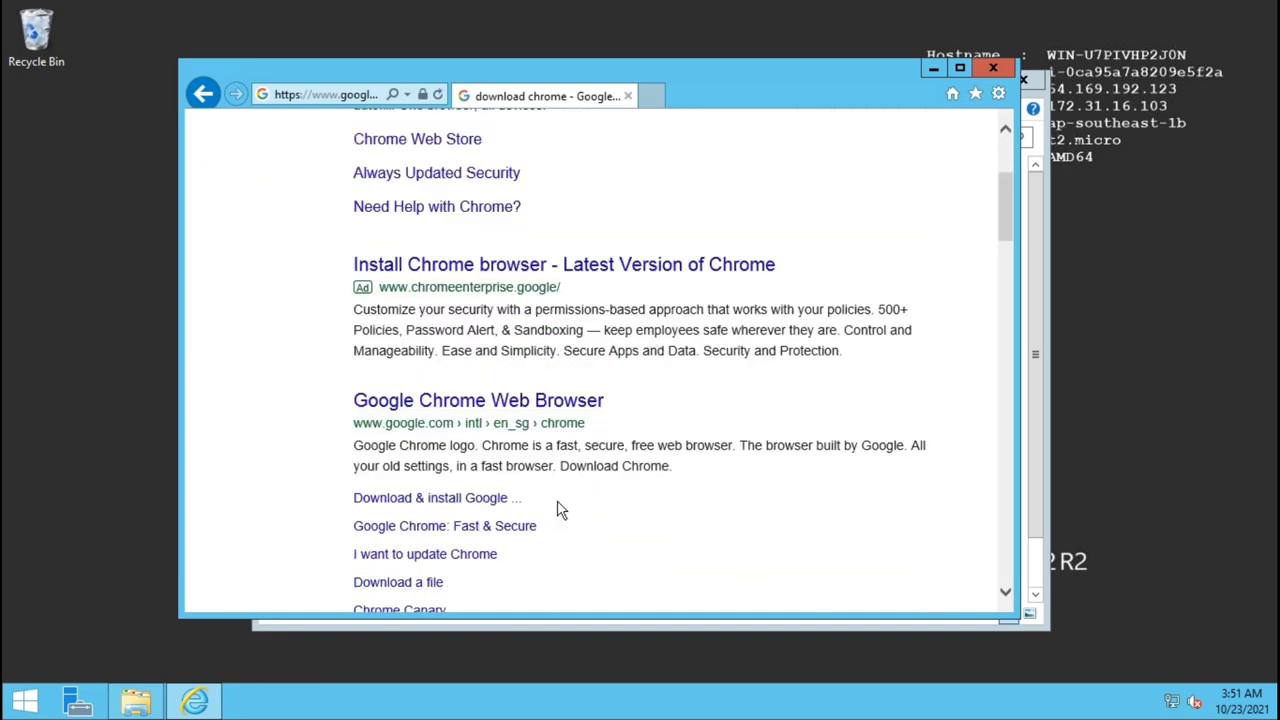
{"action": "left_click", "coordinate": [570, 405]}
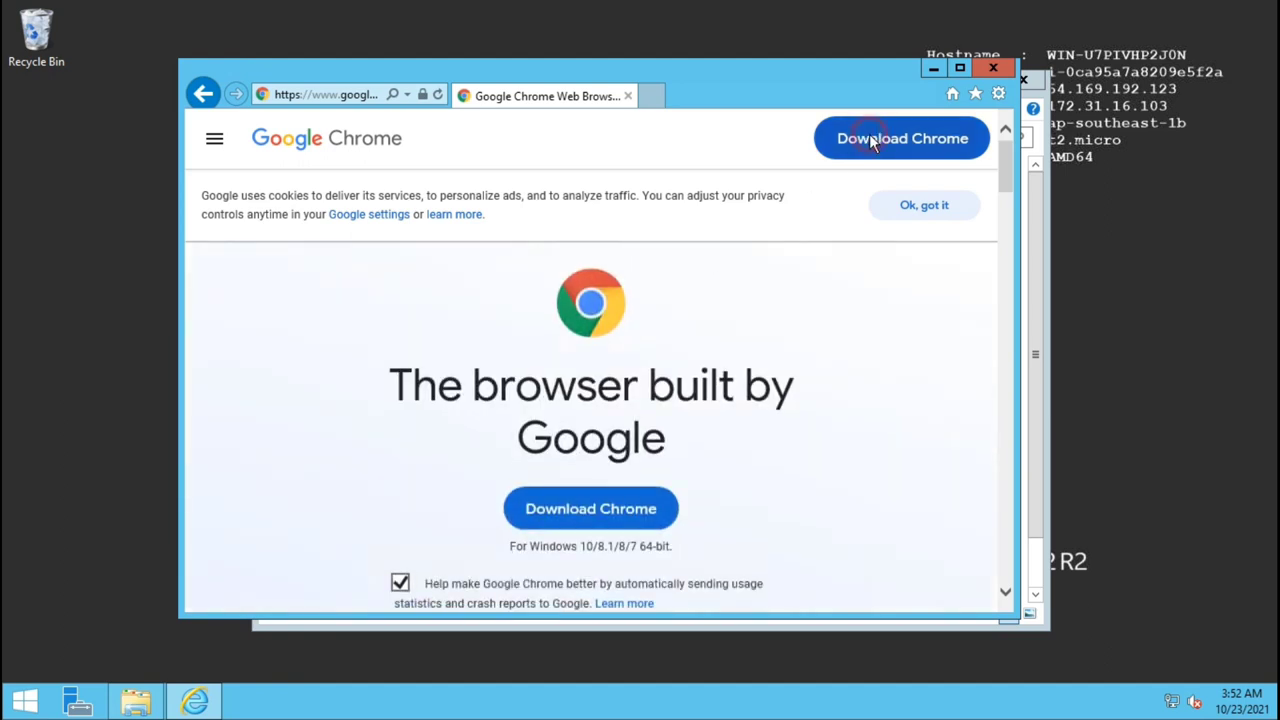
{"action": "left_click", "coordinate": [870, 143]}
{"action": "left_click", "coordinate": [347, 363]}
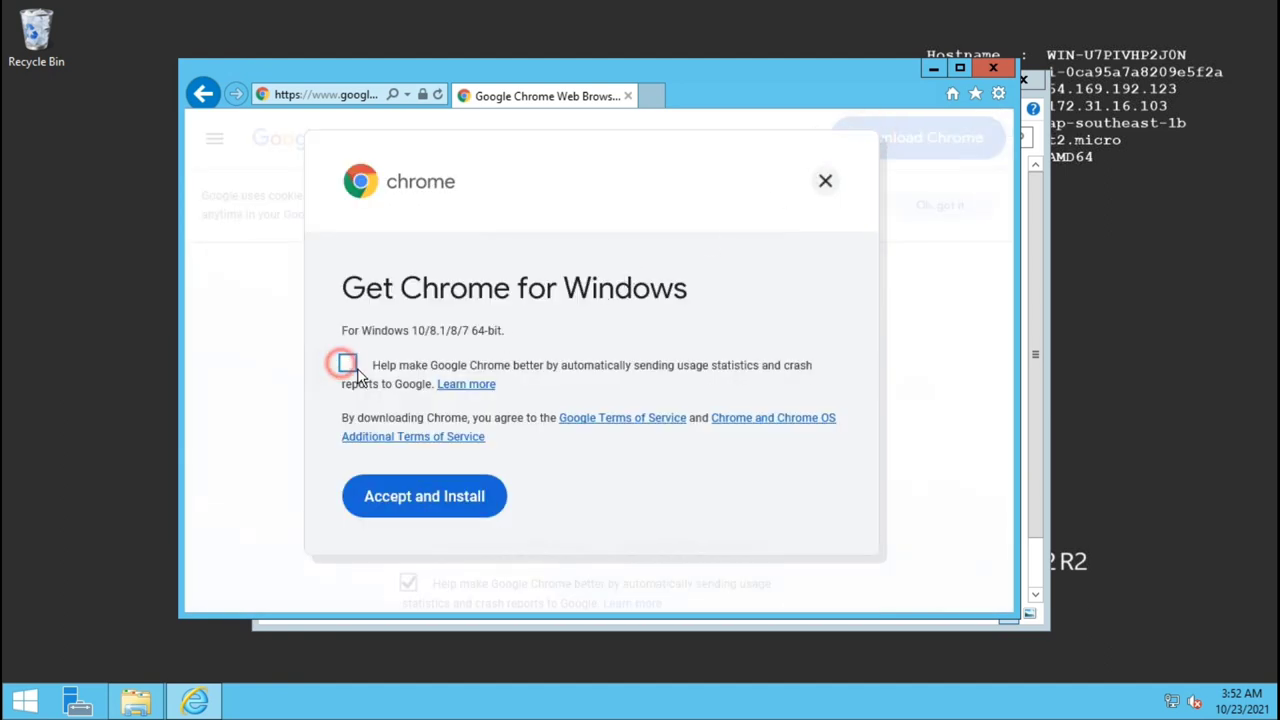
{"action": "left_click", "coordinate": [429, 500]}
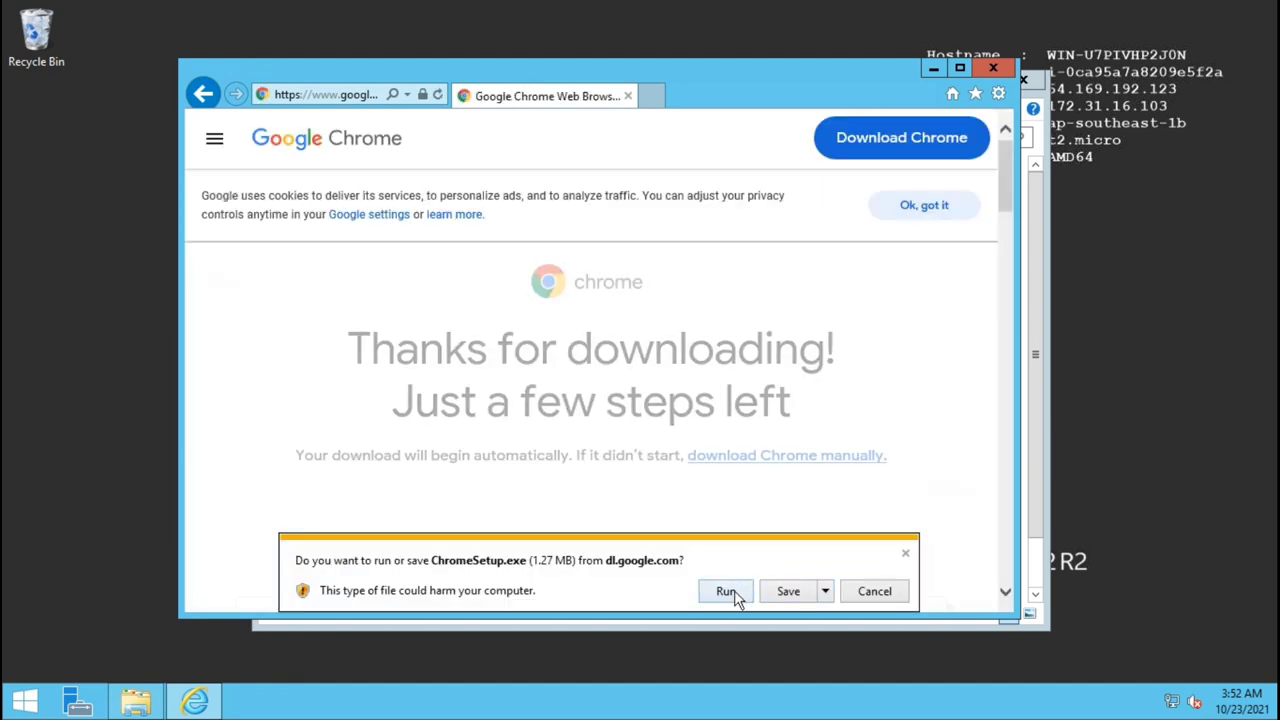
{"action": "left_click", "coordinate": [716, 592]}
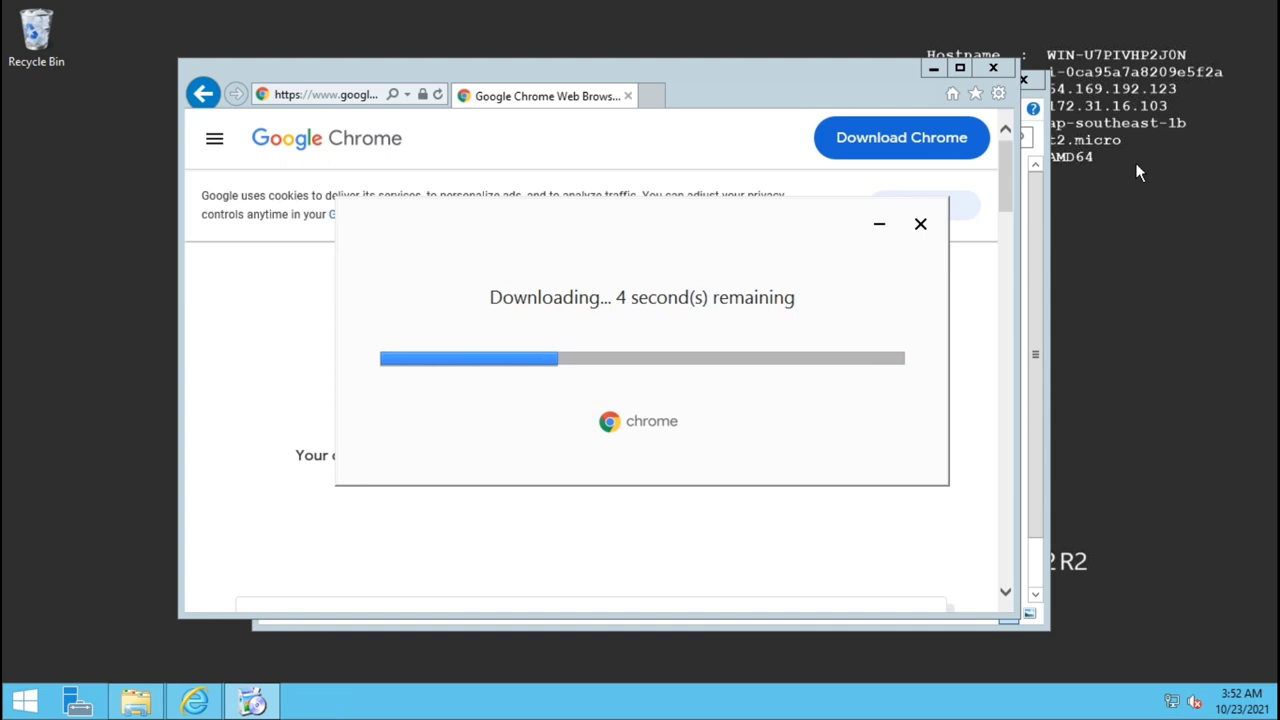
Step: Close the Internet Explorer browser and the File Explorer window, and maximize the newly installed Chrome's window
{"action": "left_click", "coordinate": [997, 72]}
{"action": "left_click", "coordinate": [1028, 83]}
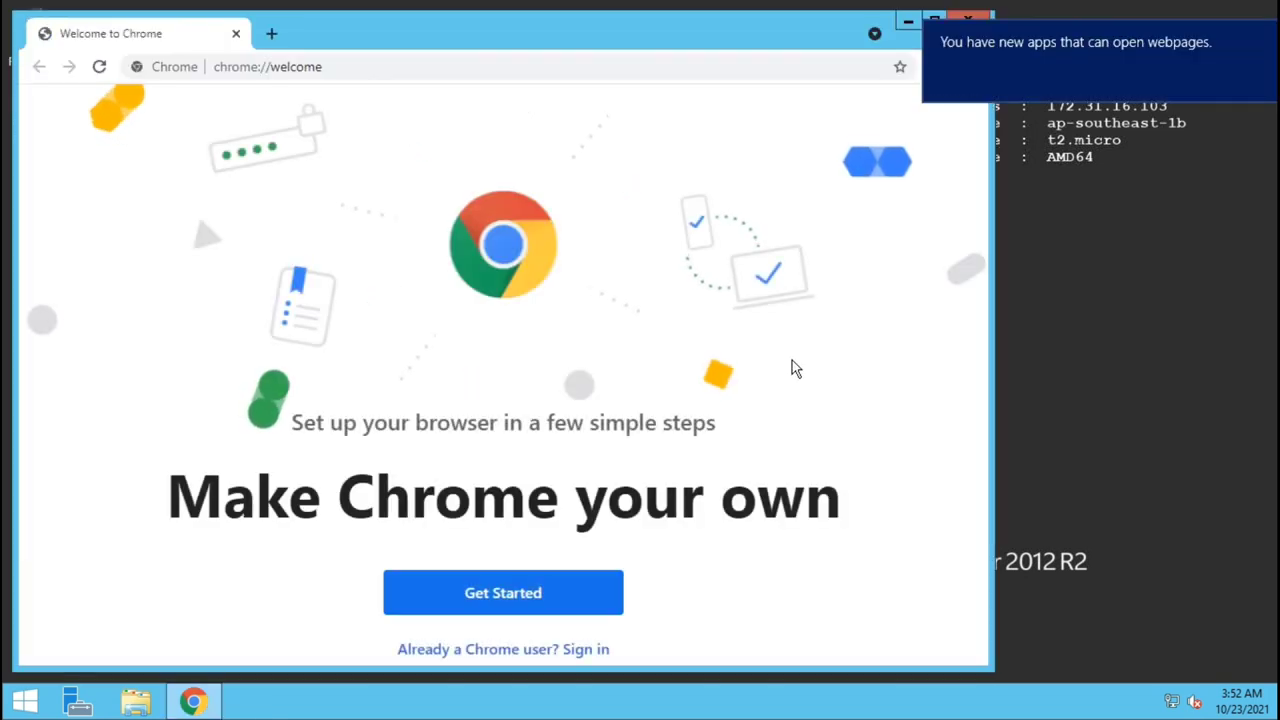
{"action": "left_click", "coordinate": [783, 26]}
{"action": "left_click", "coordinate": [783, 26]}
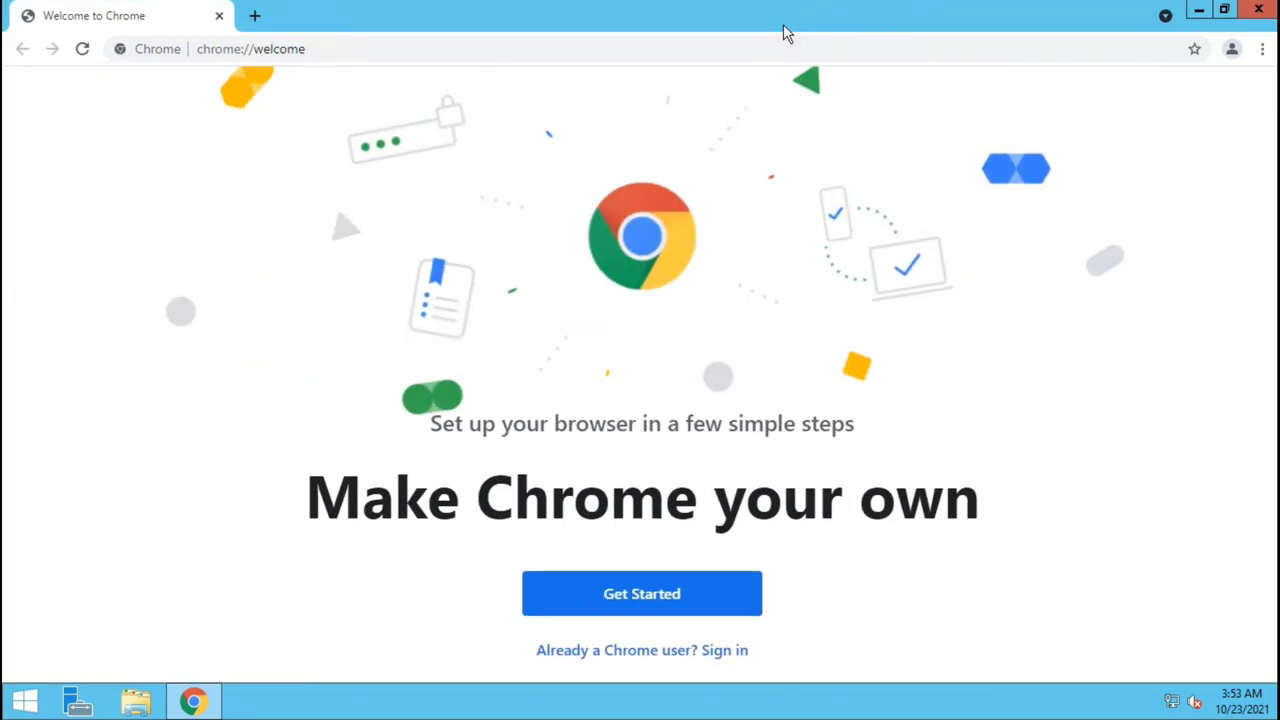
Step: Open ip-adress.com and check the server's public IP address, its location and its ISP
{"action": "left_click", "coordinate": [527, 48]}
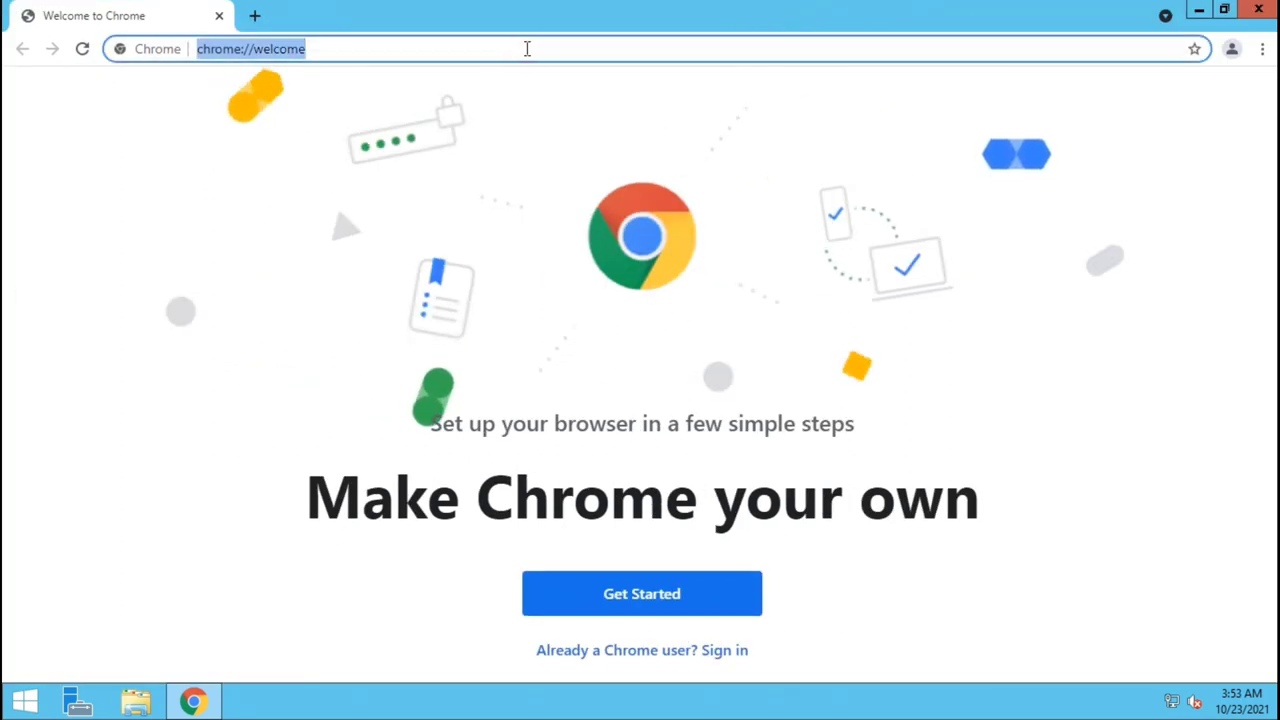
{"action": "type", "text": "ip-adress.com"}
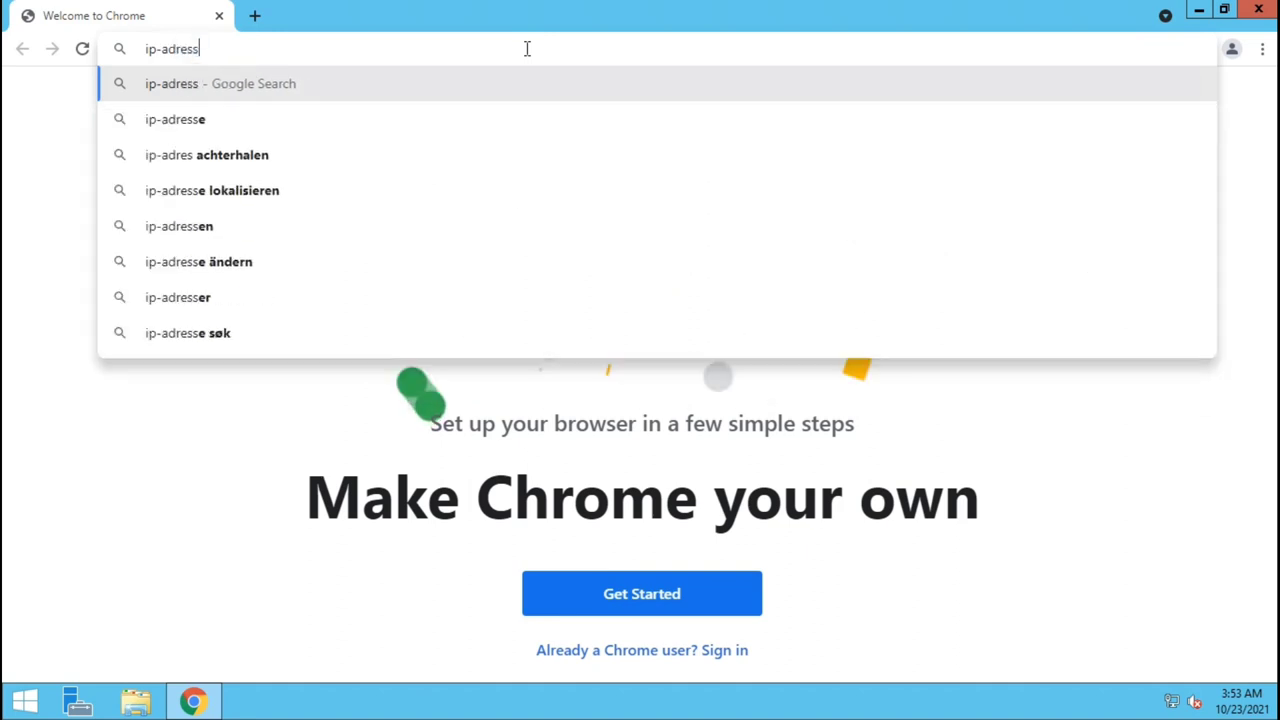
{"action": "key", "text": "Return"}
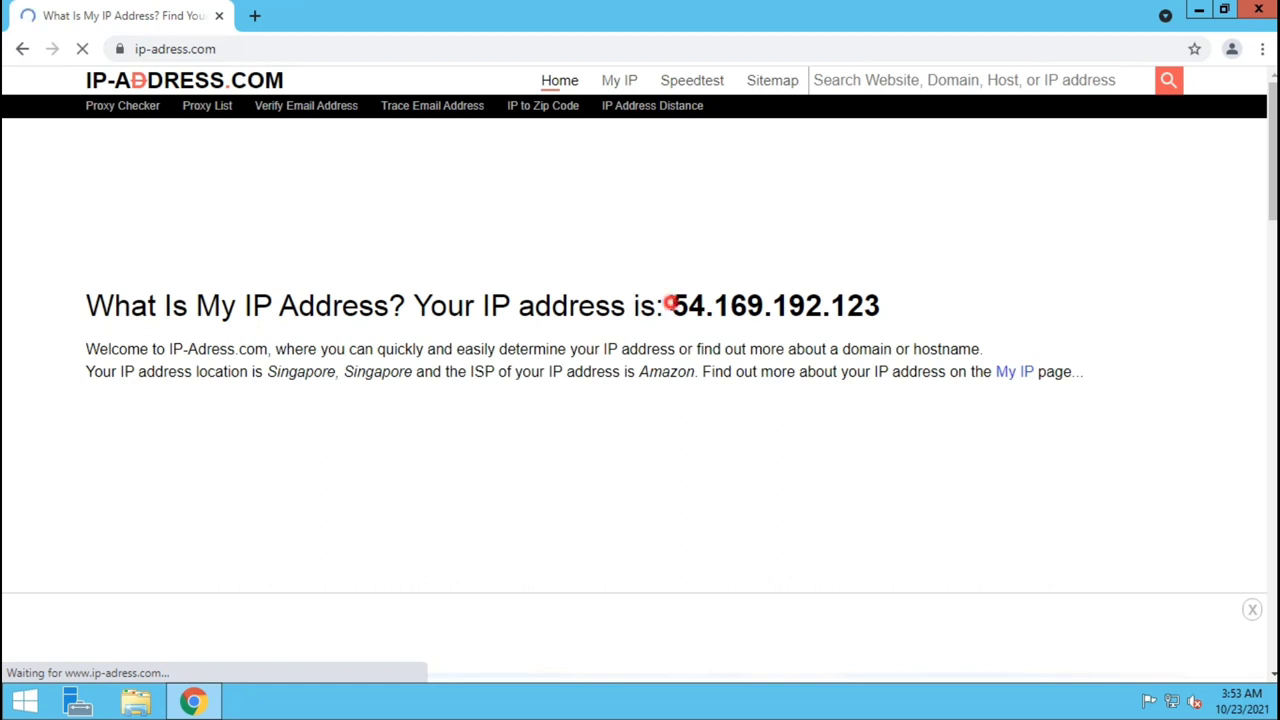
{"action": "mouse_move", "coordinate": [670, 302]}
{"action": "left_mouse_down"}
{"action": "mouse_move", "coordinate": [866, 303]}
{"action": "mouse_move", "coordinate": [663, 300]}
{"action": "left_mouse_up"}
{"action": "left_click", "coordinate": [5, 383]}
{"action": "left_click_drag", "start_coordinate": [343, 372], "coordinate": [406, 372]}
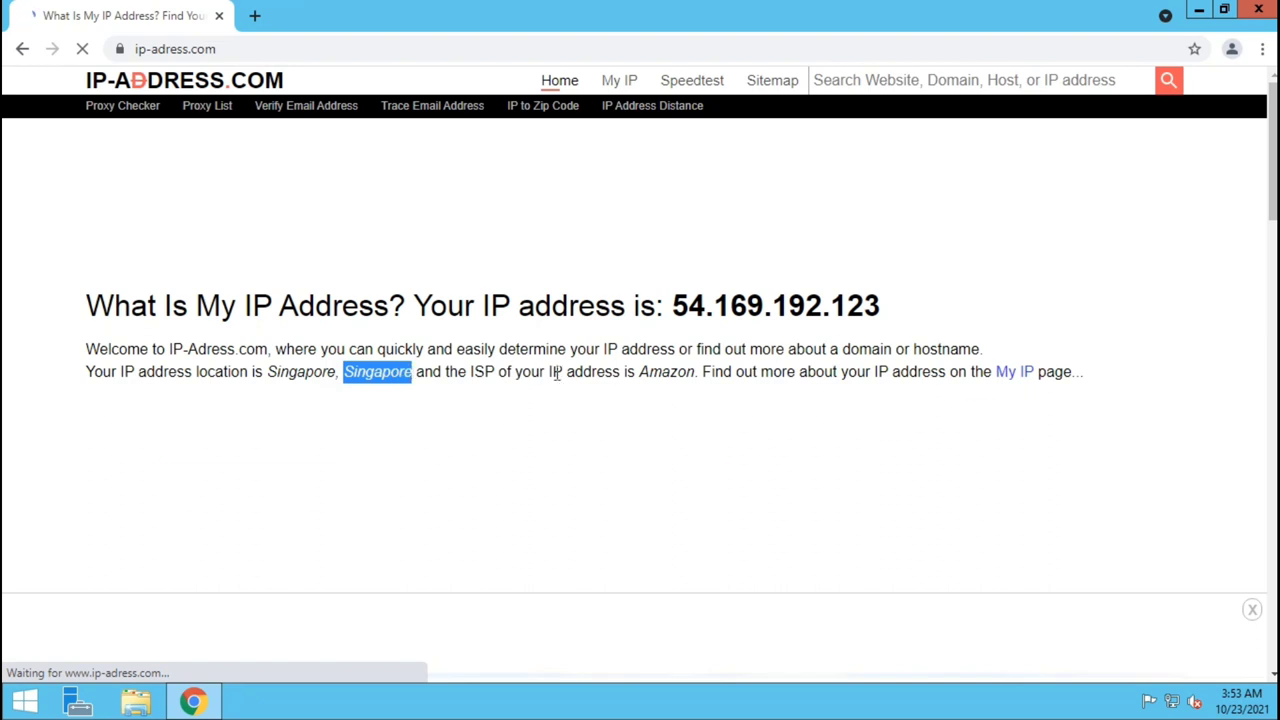
{"action": "double_click", "coordinate": [645, 372]}
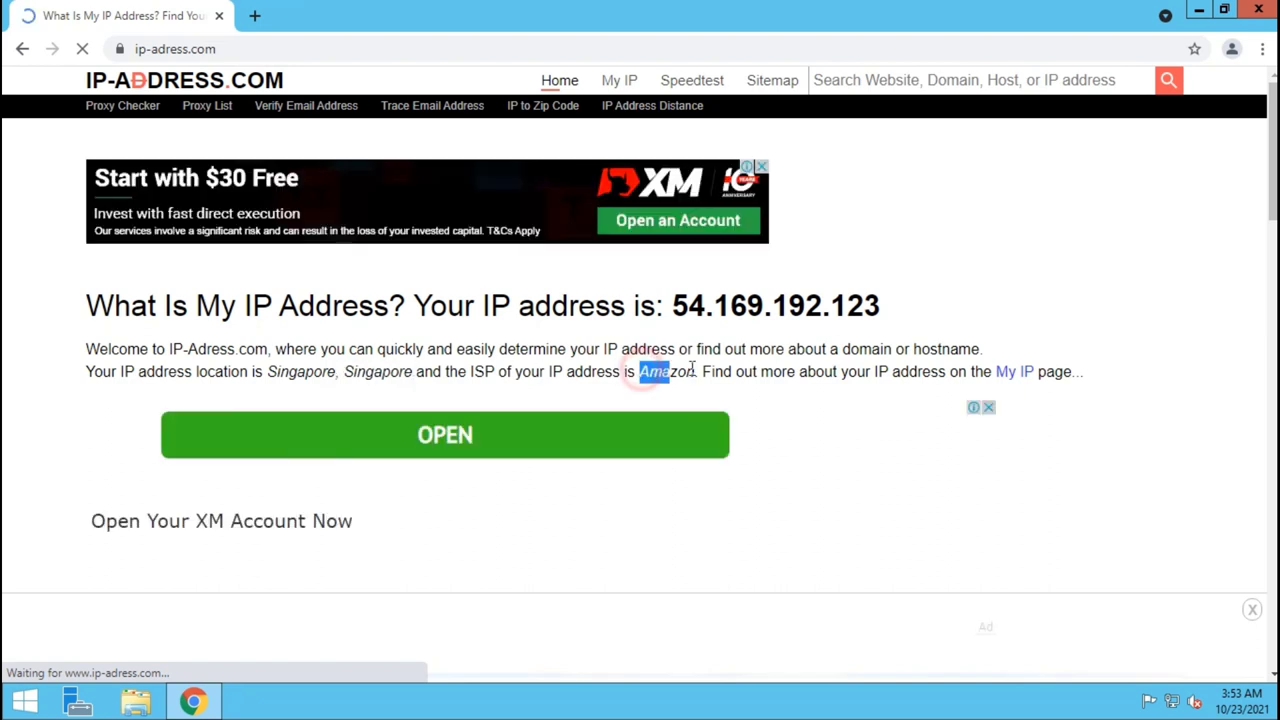
{"action": "left_click", "coordinate": [22, 321]}
Step: Replace the IP address page with a Google search for "speedtest", run the Internet speed test, and close the browser
{"action": "left_click", "coordinate": [254, 15]}
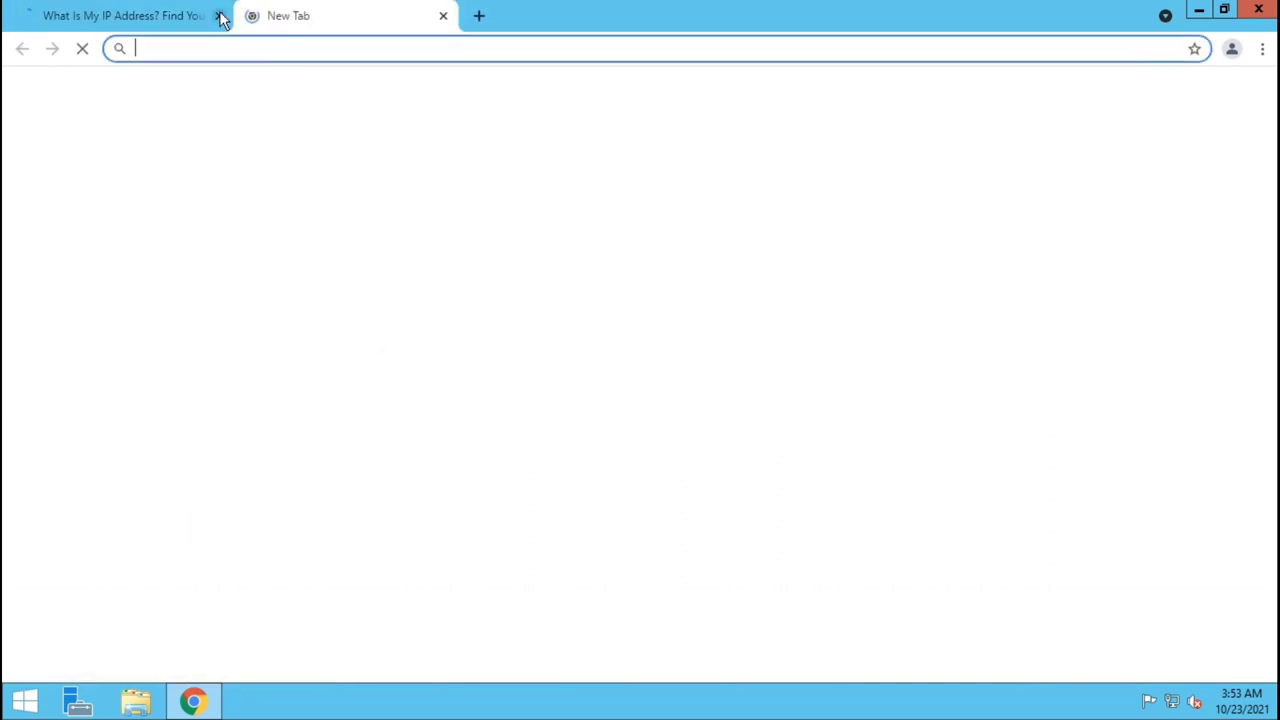
{"action": "left_click", "coordinate": [220, 16]}
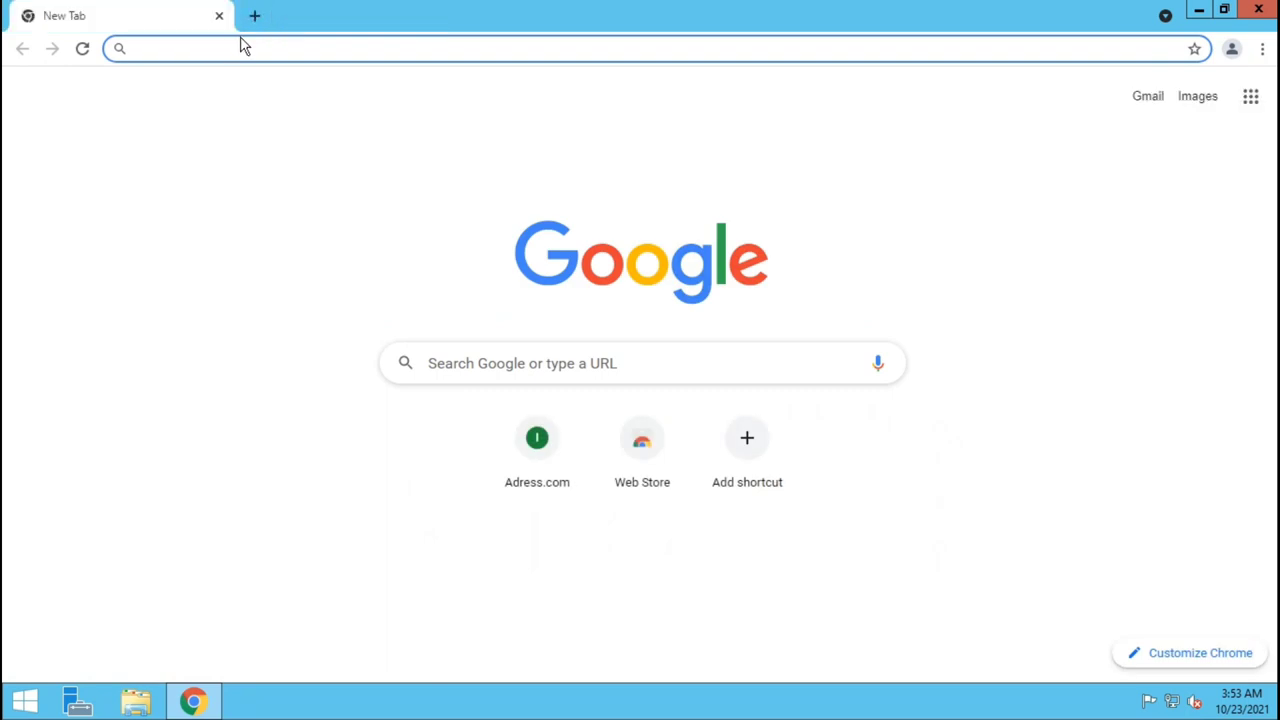
{"action": "type", "text": "speedtest"}
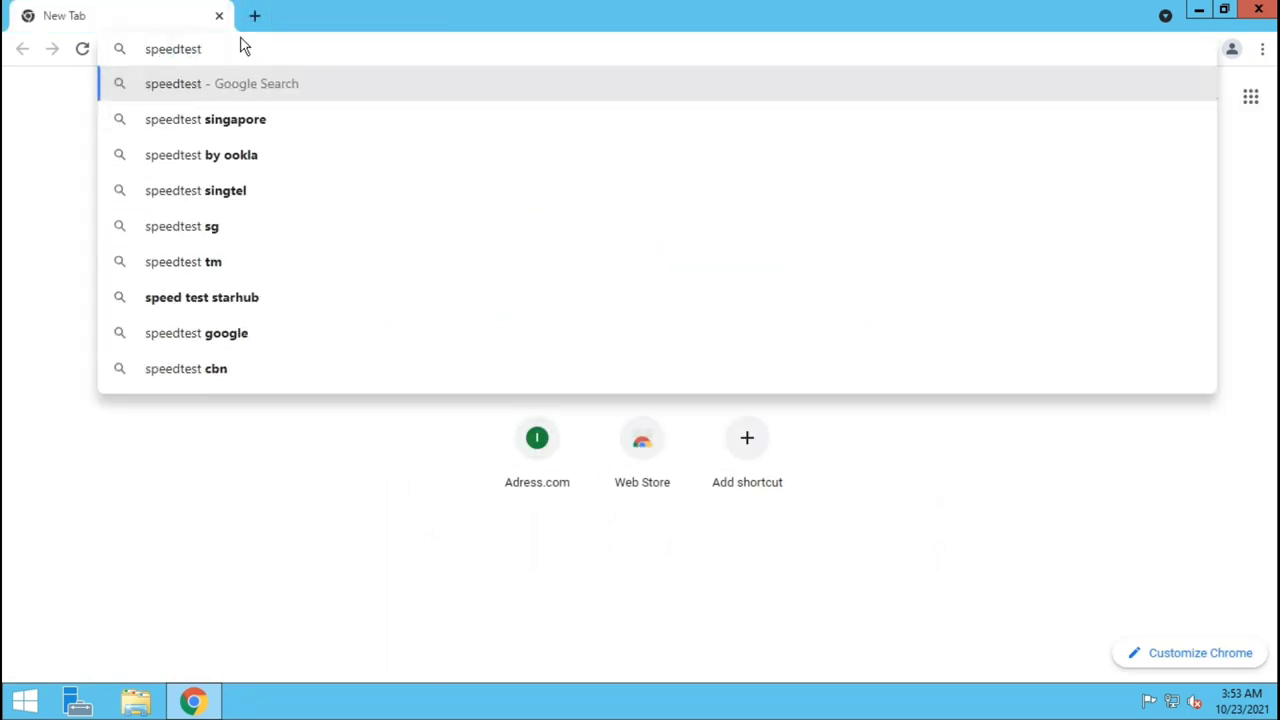
{"action": "key", "text": "Return"}
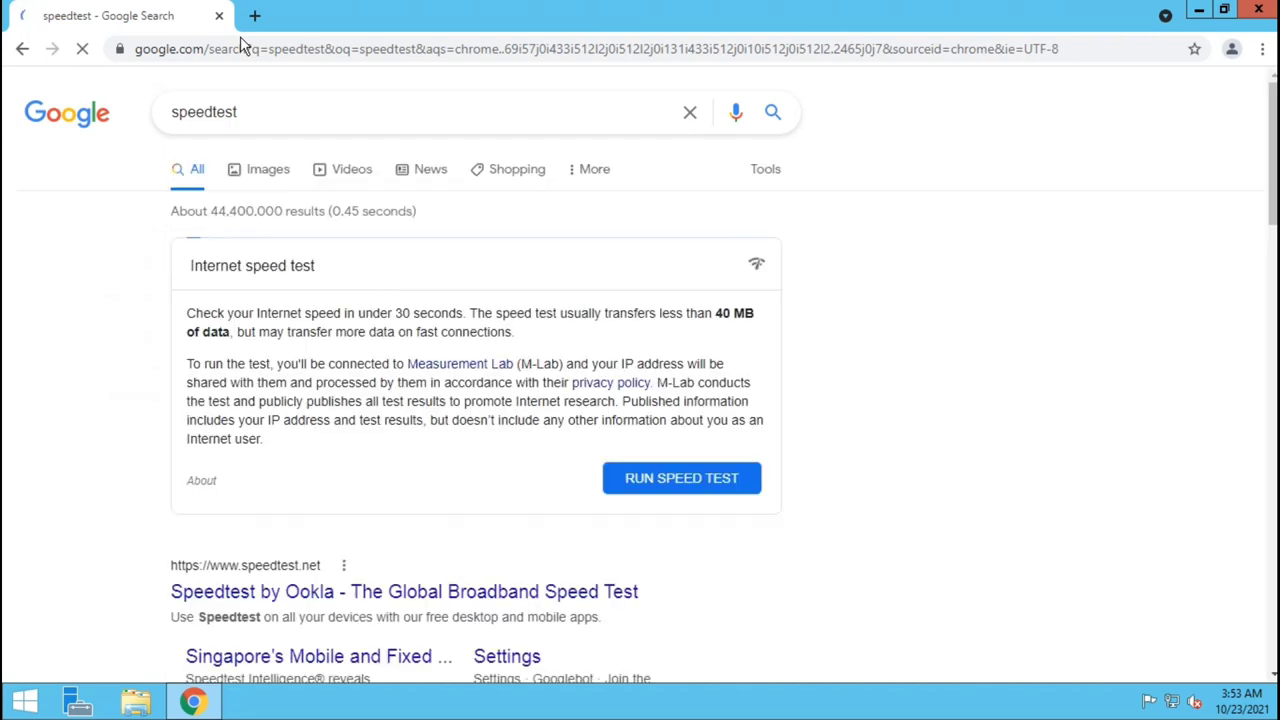
{"action": "left_click", "coordinate": [655, 477]}
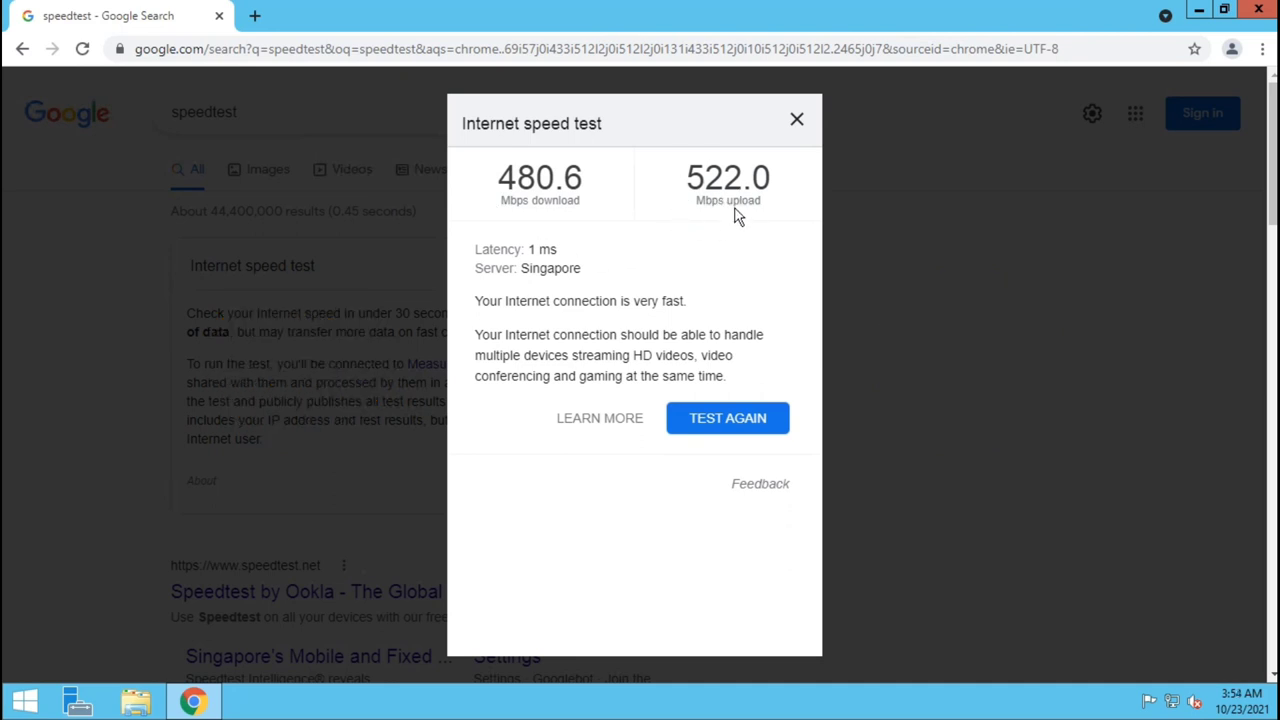
{"action": "left_click", "coordinate": [1256, 11]}
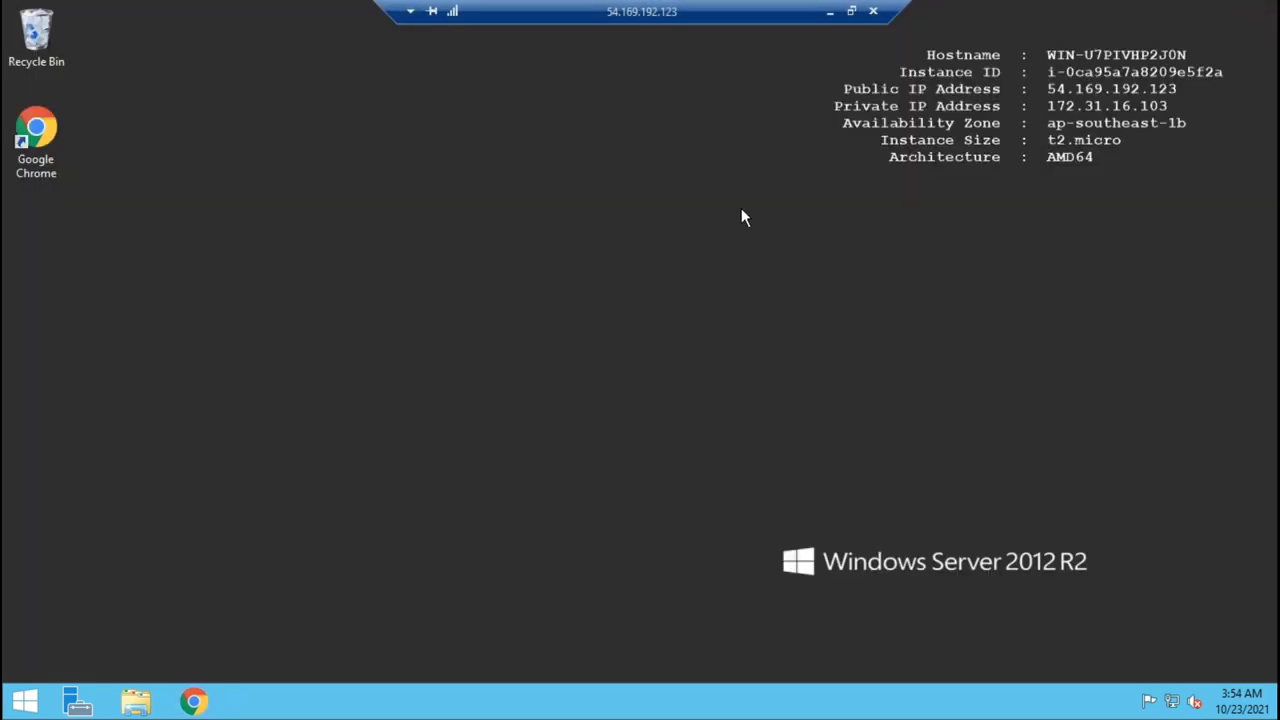
Step: View the server's system properties from This PC in File Explorer, checking hardware and Windows activation, and close the System window
{"action": "left_click", "coordinate": [140, 701]}
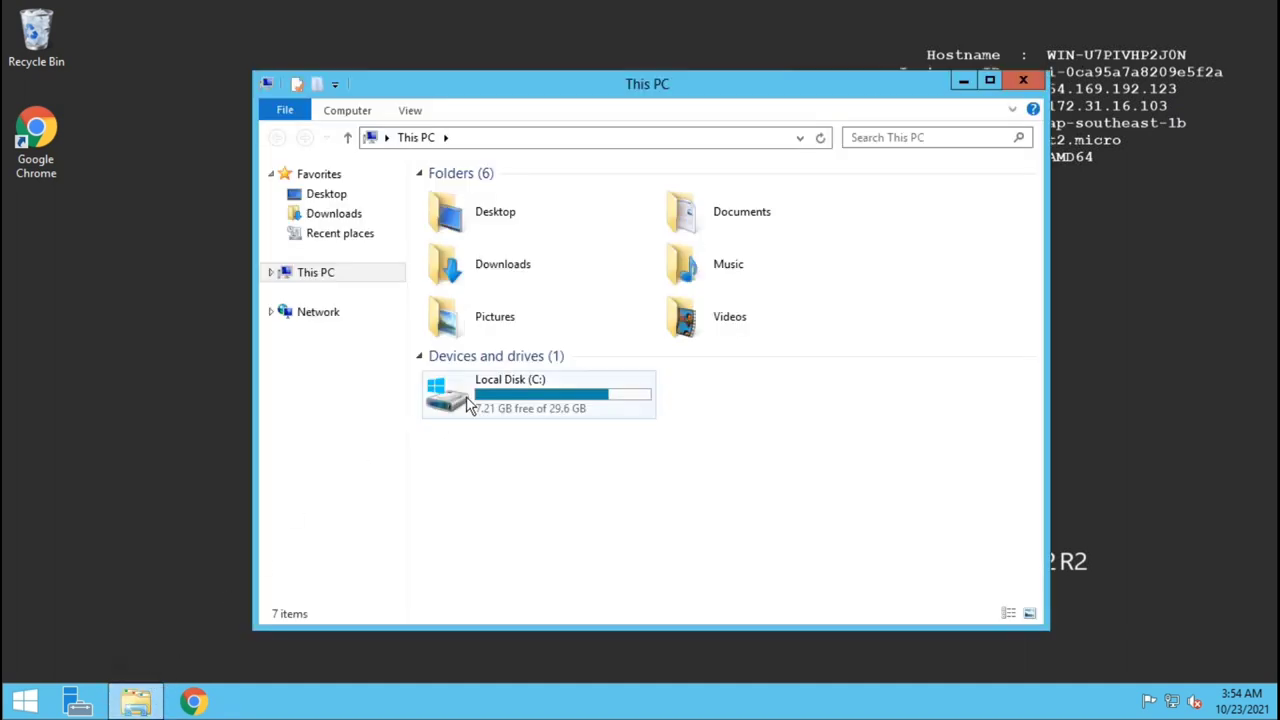
{"action": "right_click", "coordinate": [326, 274]}
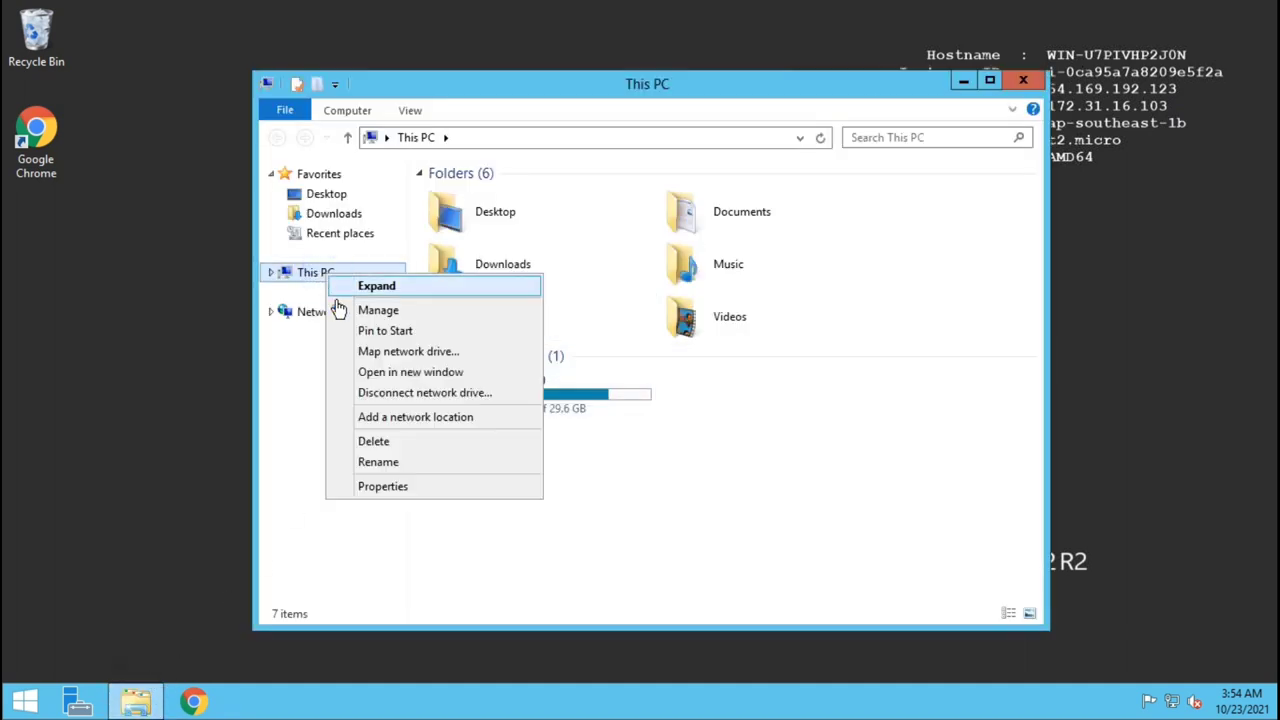
{"action": "left_click", "coordinate": [368, 487]}
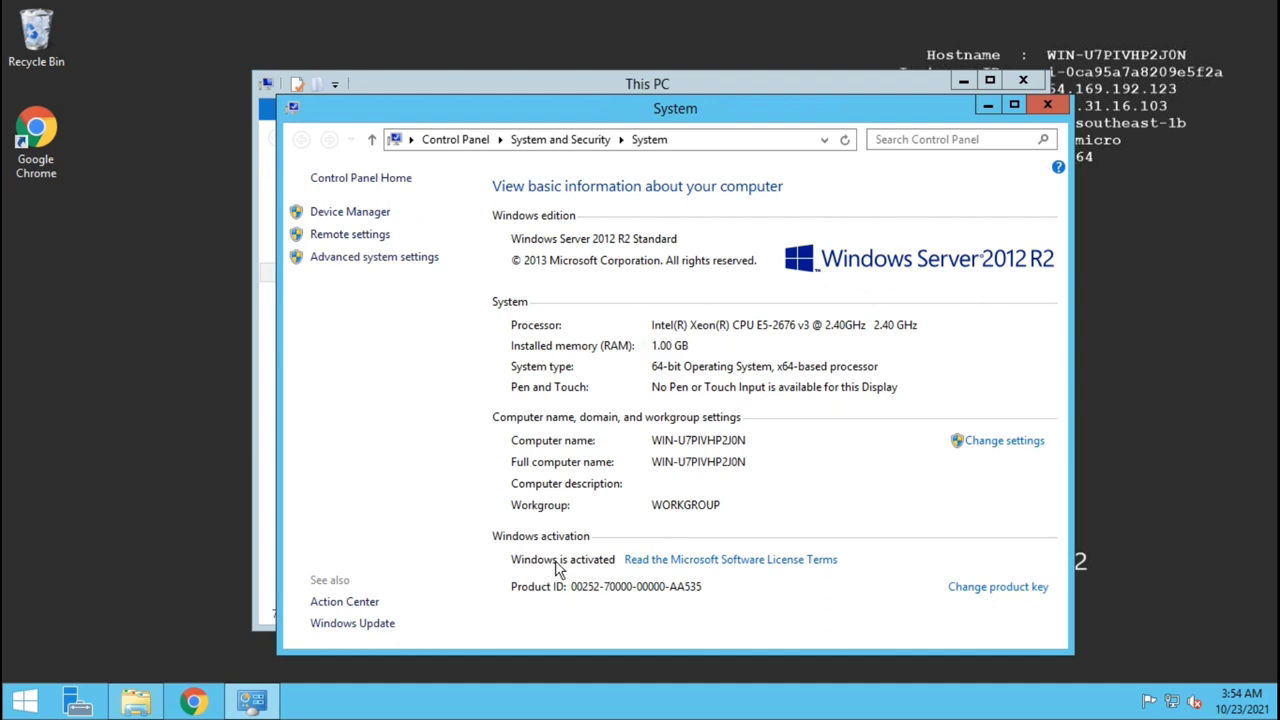
{"action": "left_click", "coordinate": [1049, 110]}
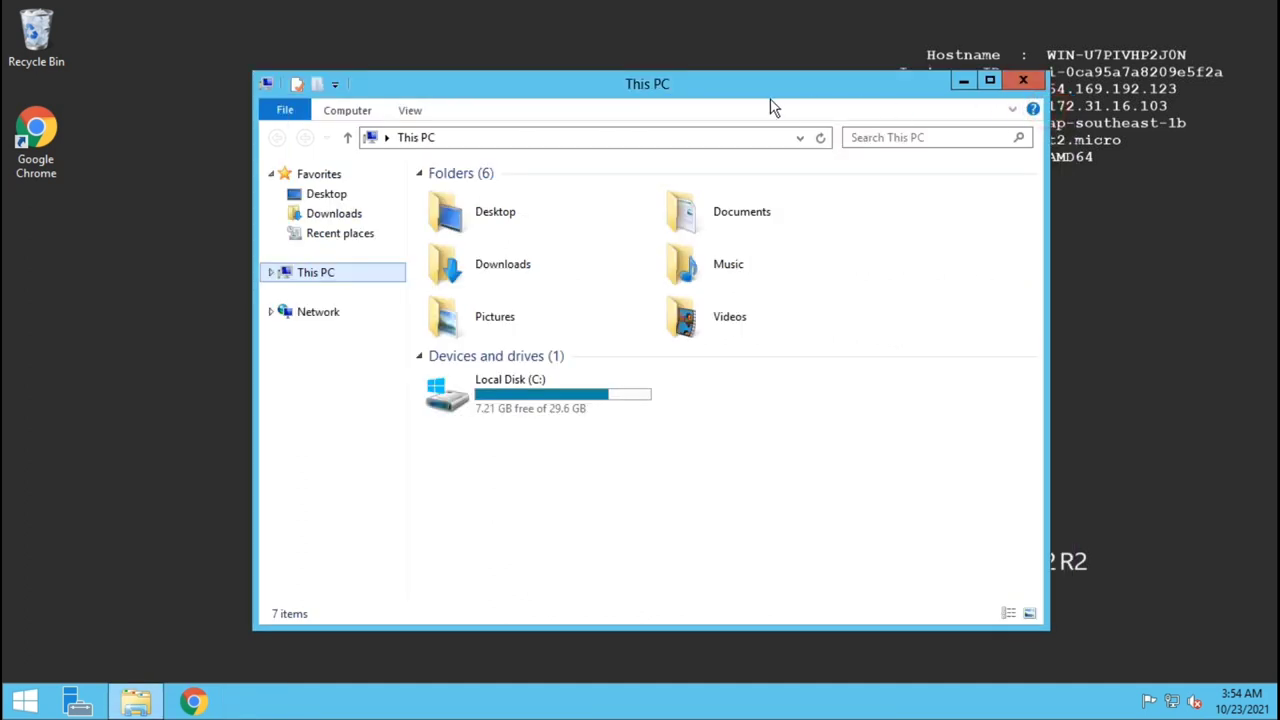
Step: View Control Panel Home through This PC's properties, and close the Control Panel and File Explorer windows
{"action": "right_click", "coordinate": [316, 283]}
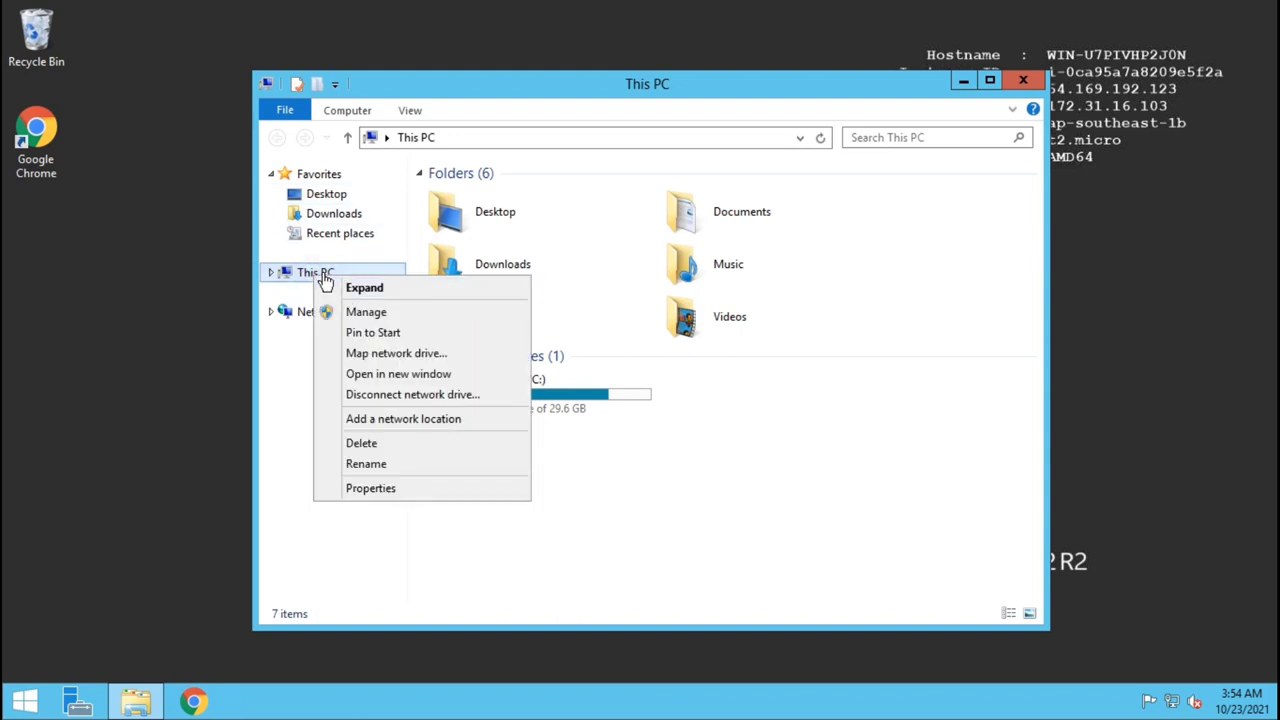
{"action": "left_click", "coordinate": [481, 490]}
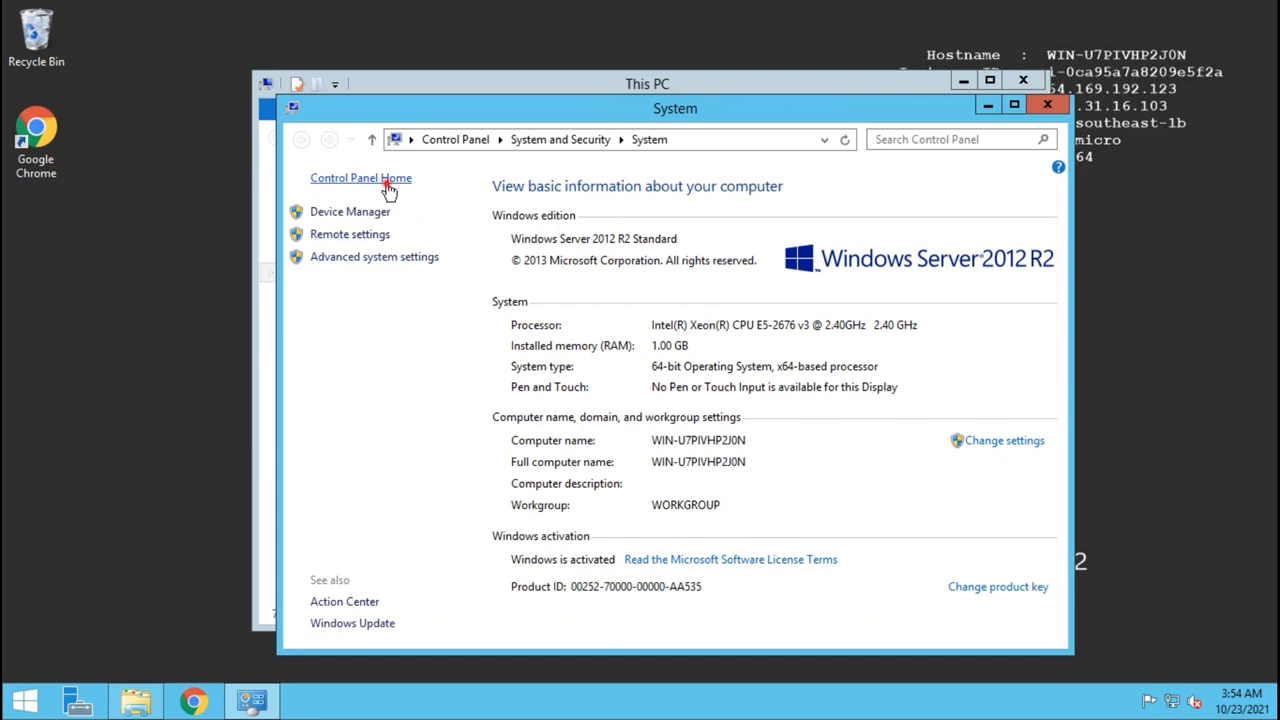
{"action": "left_click", "coordinate": [388, 178]}
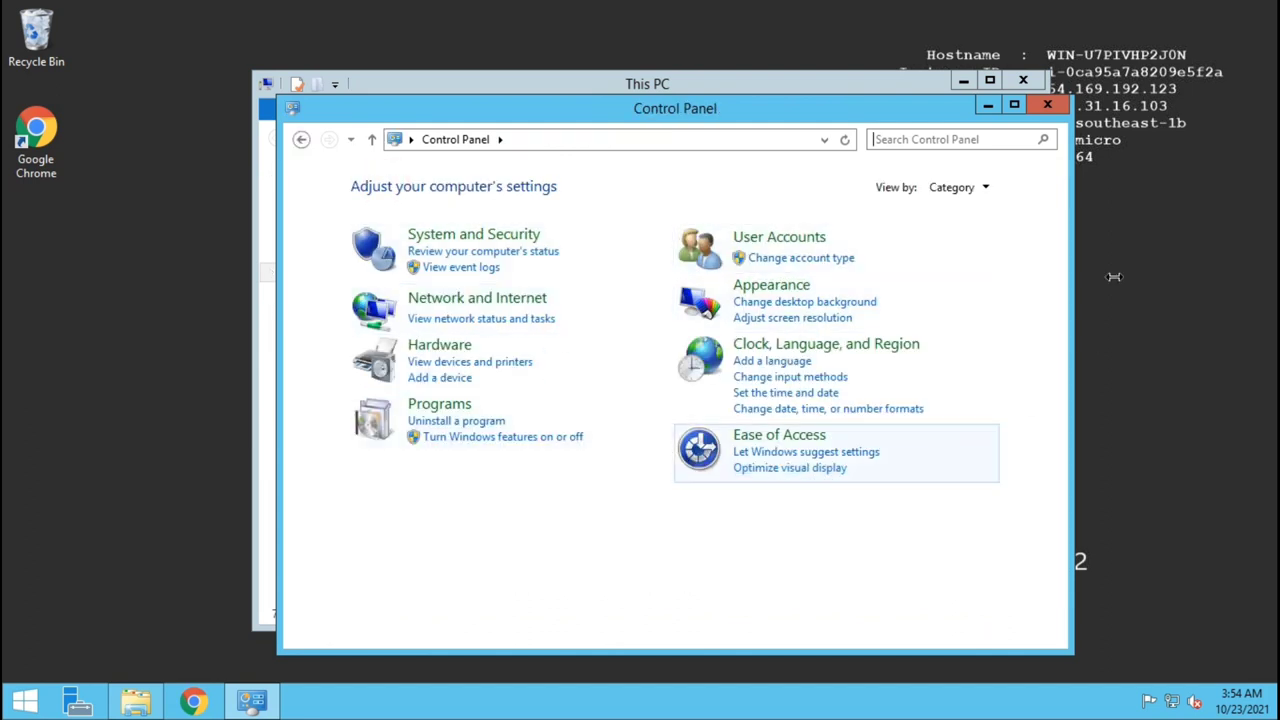
{"action": "left_click", "coordinate": [1052, 106]}
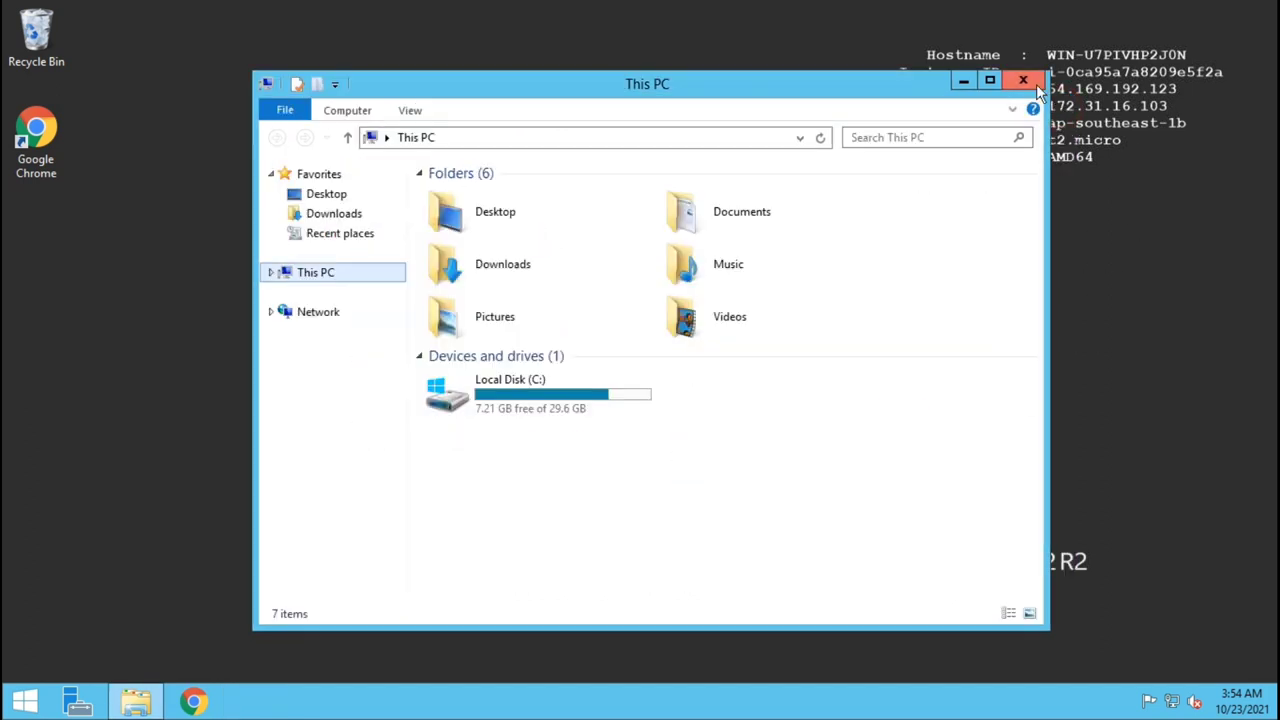
{"action": "left_click", "coordinate": [1020, 81]}
Step: Refresh the server's desktop, and close the Remote Desktop Connection window to return to the local computer
{"action": "right_click", "coordinate": [497, 104]}
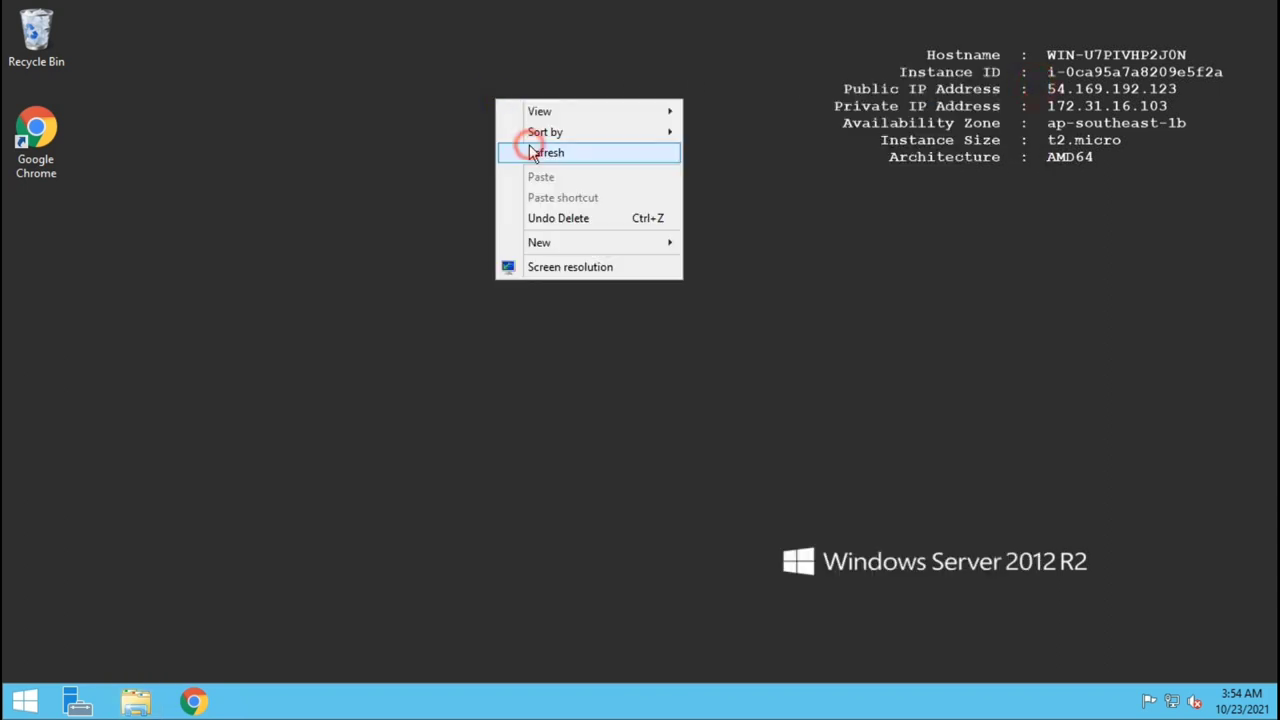
{"action": "left_click", "coordinate": [528, 153]}
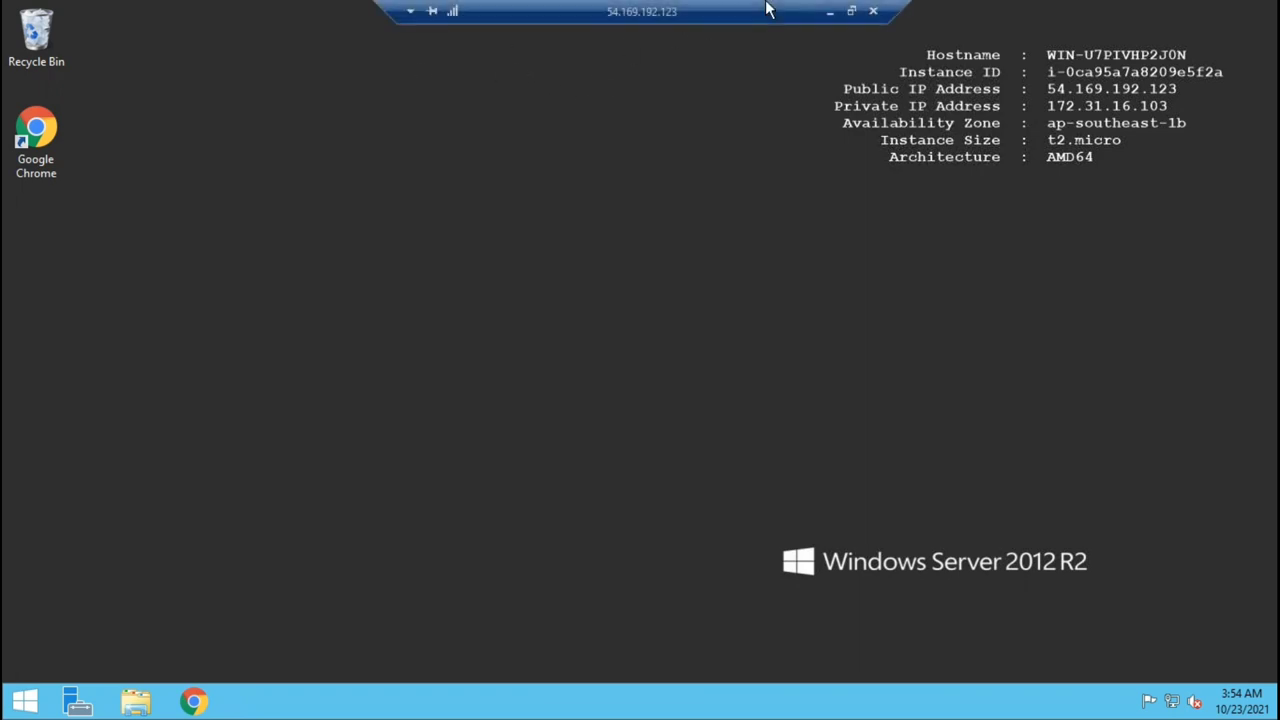
{"action": "left_click", "coordinate": [766, 9]}
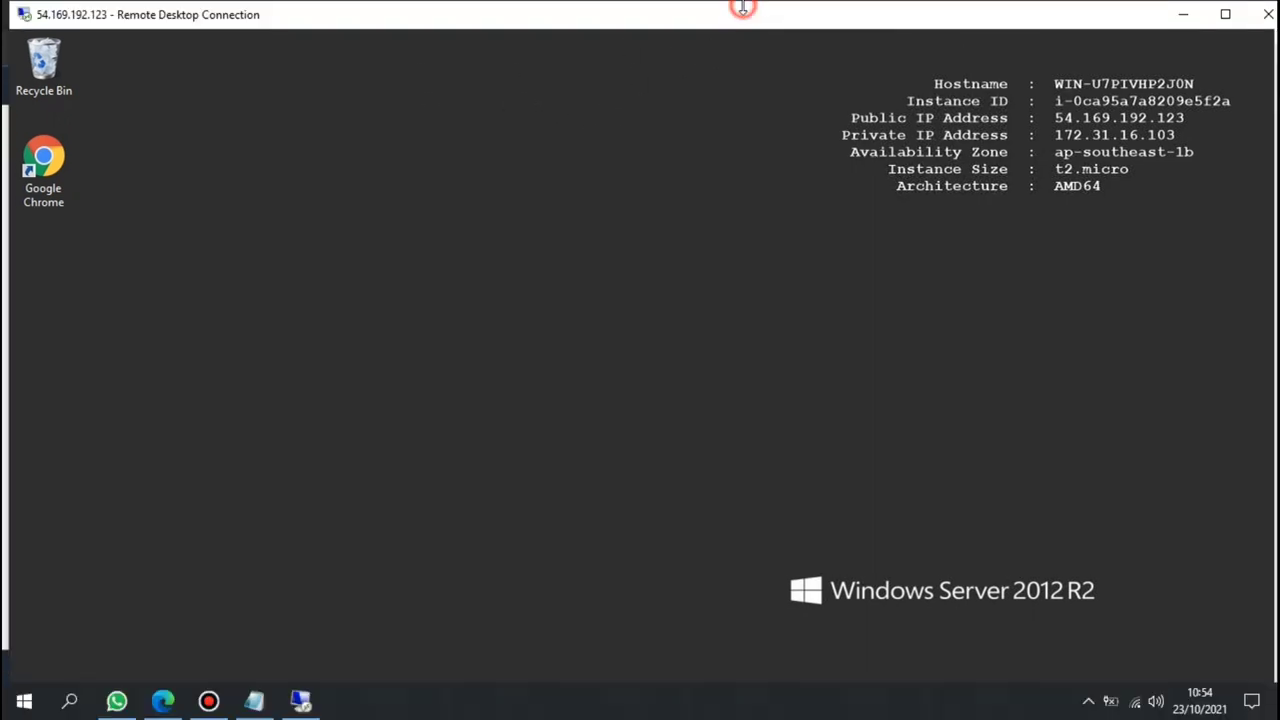
{"action": "left_click", "coordinate": [1267, 14]}
Step: Replace all the login notes in Notepad with "Terima kasih :)" and, after a blank line, "Jangan lupa Subscribe ..."
{"action": "left_click", "coordinate": [666, 229]}
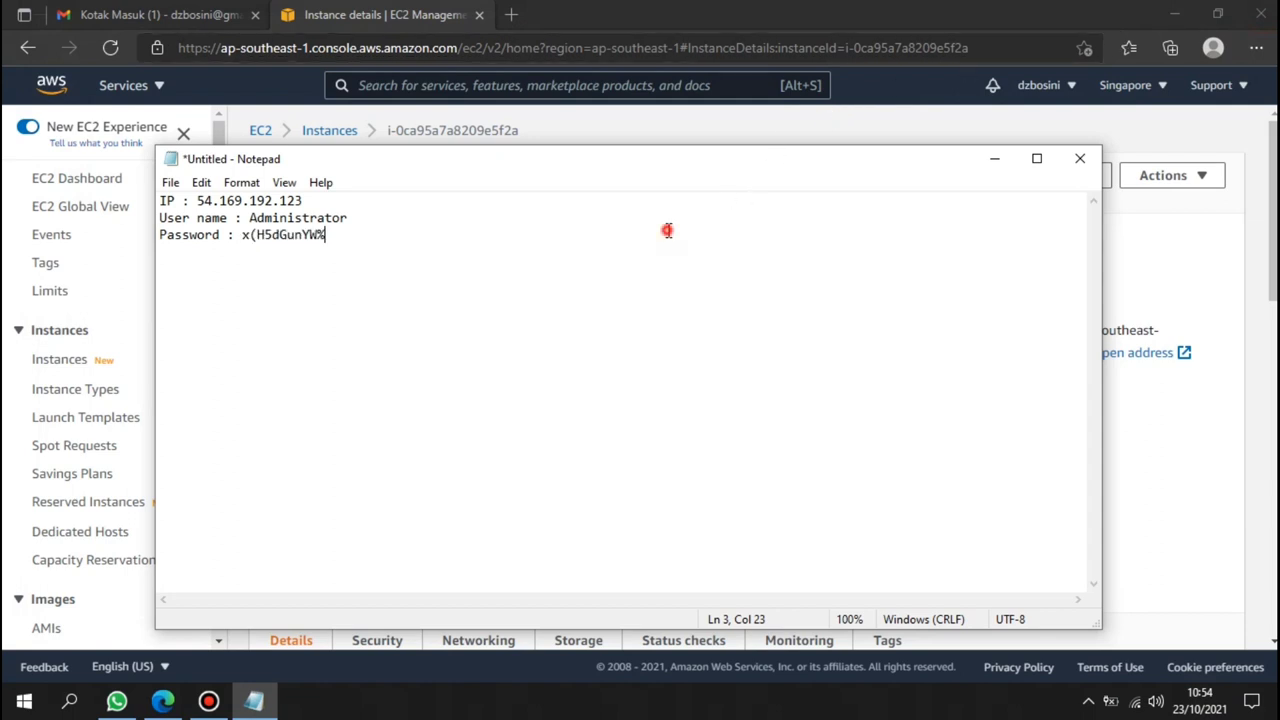
{"action": "left_click_drag", "start_coordinate": [423, 234], "coordinate": [130, 181]}
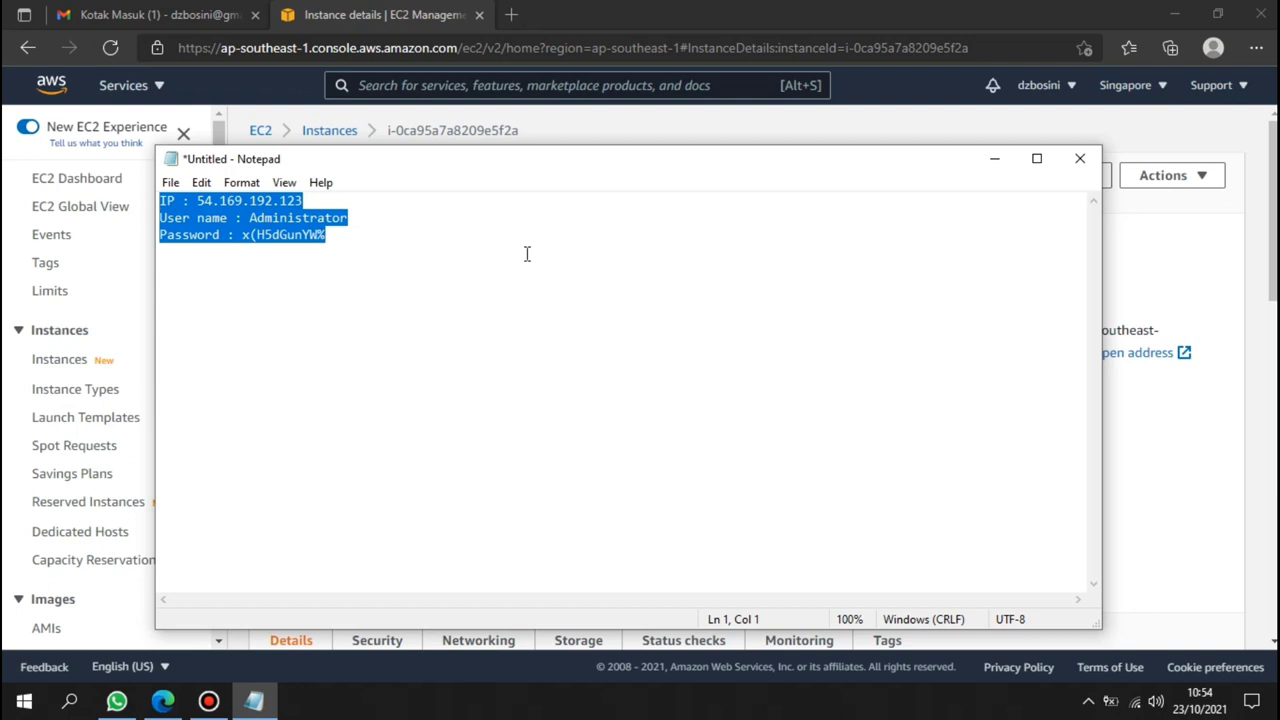
{"action": "key", "text": "Delete"}
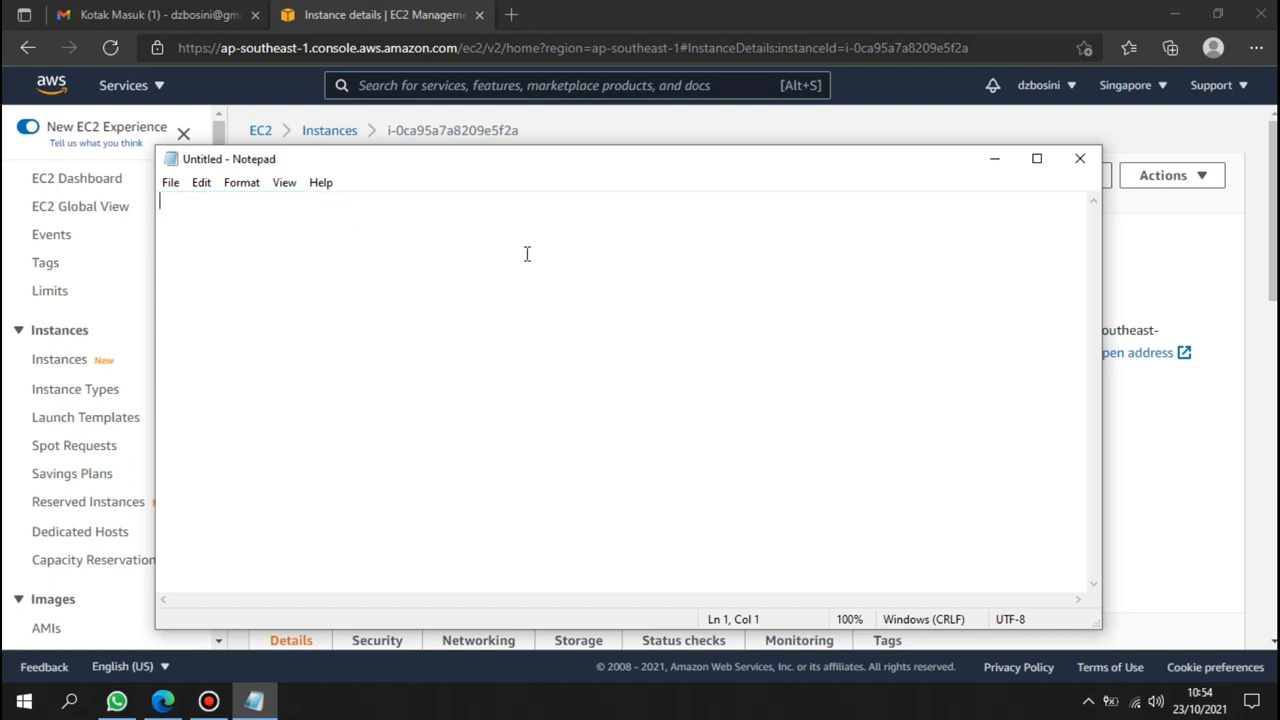
{"action": "type", "text": "Terima"}
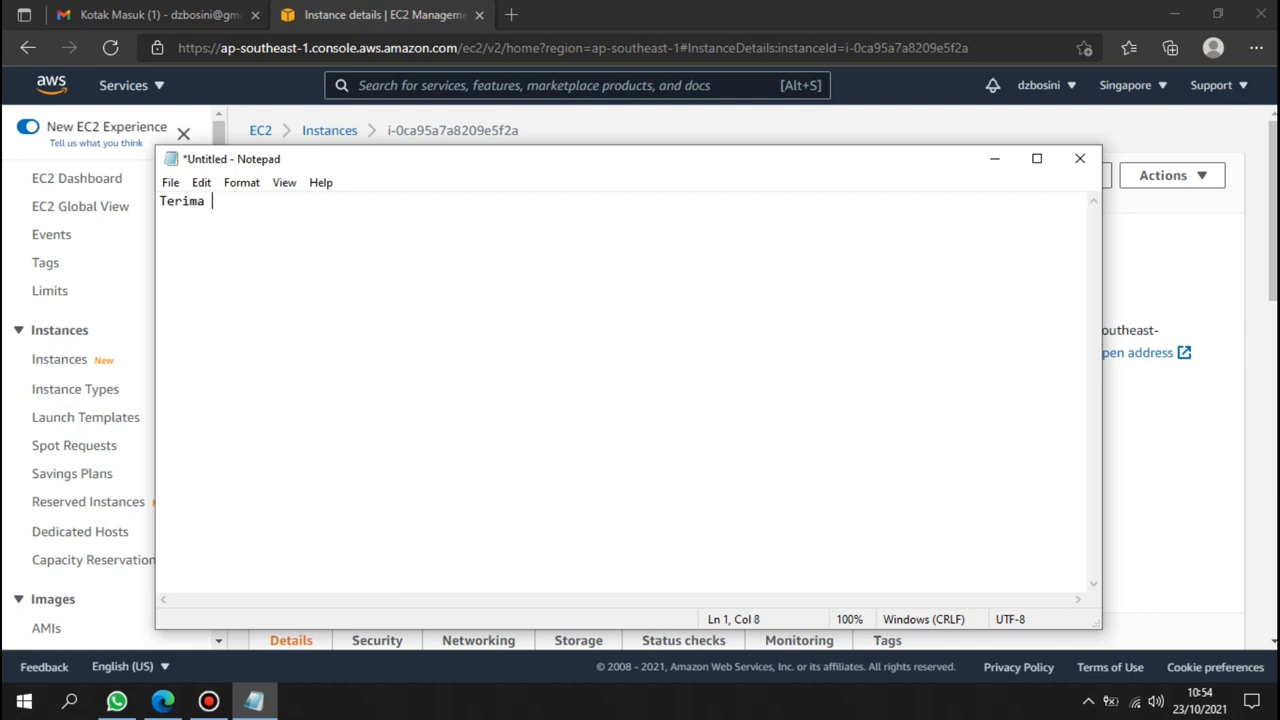
{"action": "type", "text": " kasih"}
{"action": "type", "text": " :)  "}
{"action": "type", "text": "Jangan lupa S"}
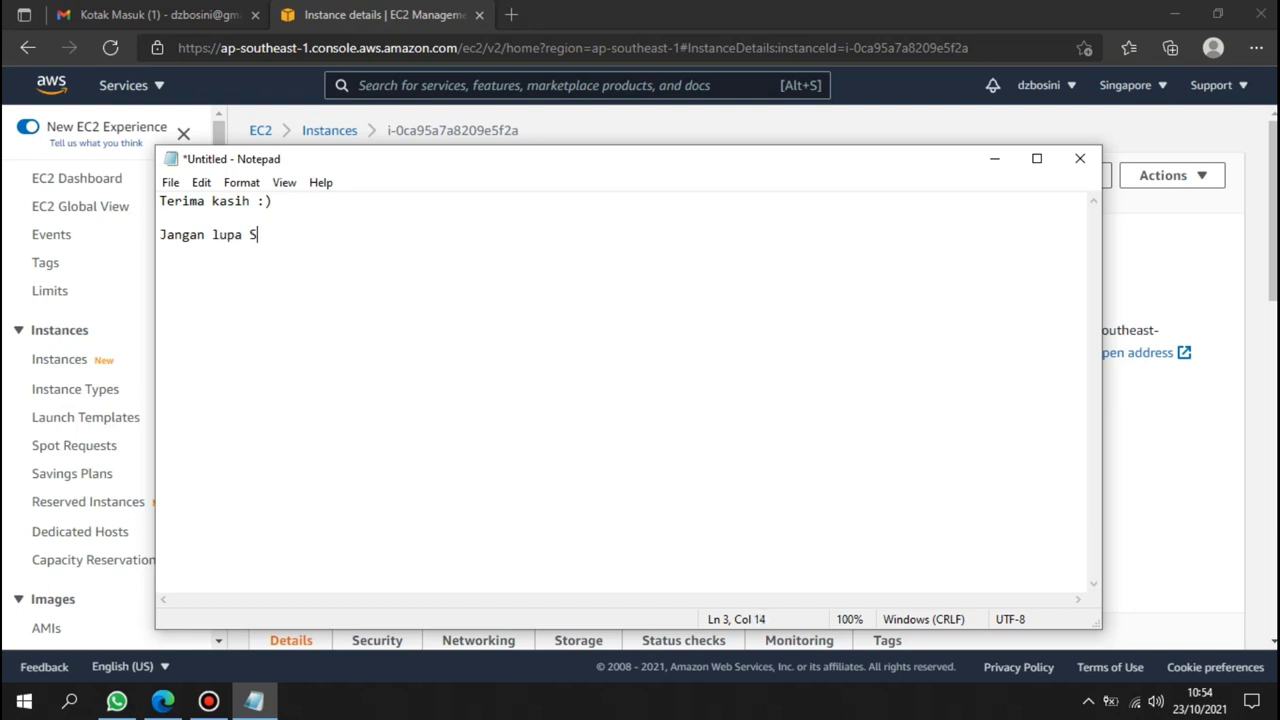
{"action": "type", "text": "ubscribe "}
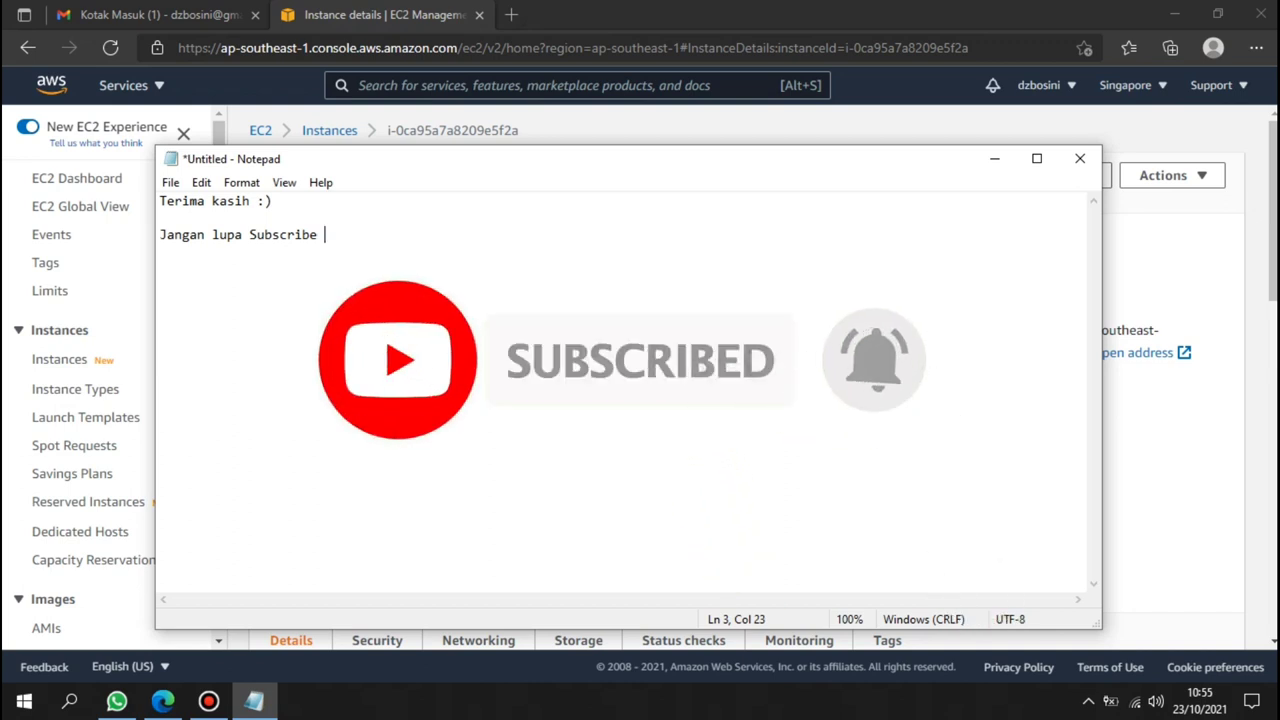
{"action": "type", "text": "..."}
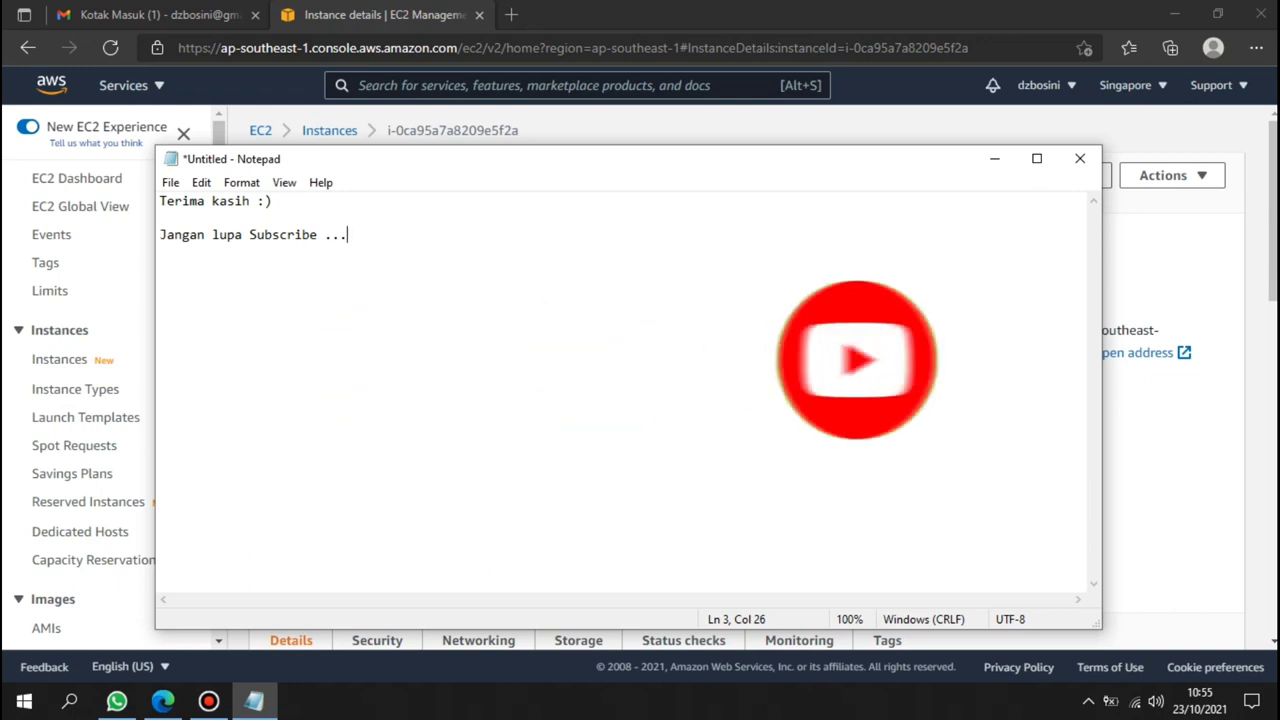